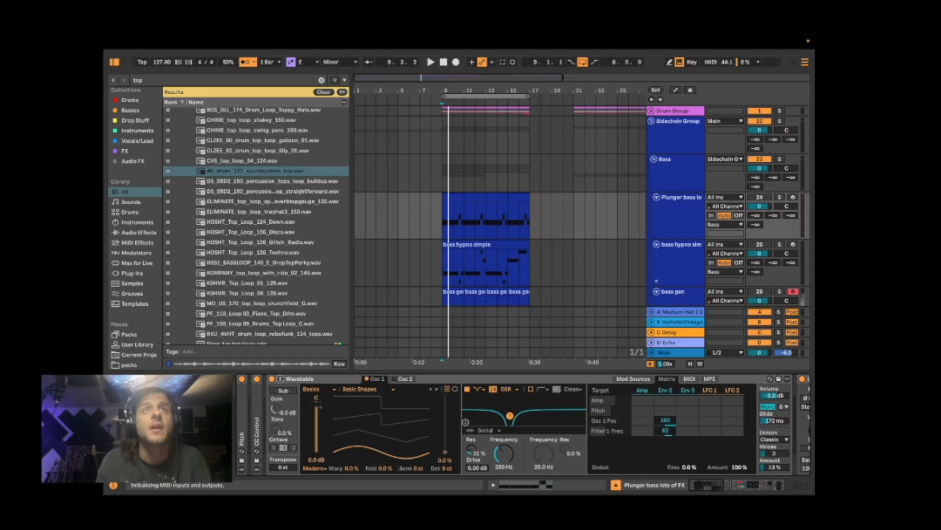
Insert a new MIDI track below the Plunger bass track and load the Operator instrument onto it.
left_click(680, 214)
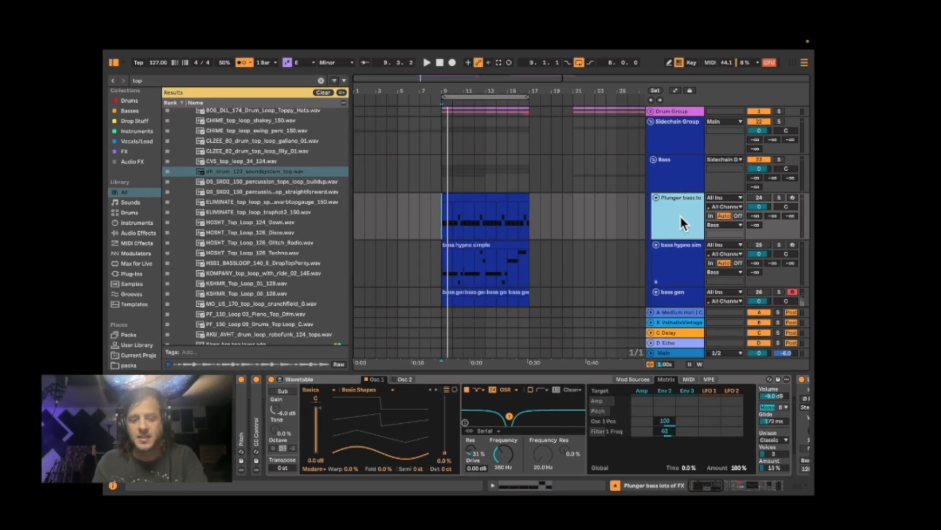
key("ctrl+shift+t")
key("ctrl+f")
type("oper")
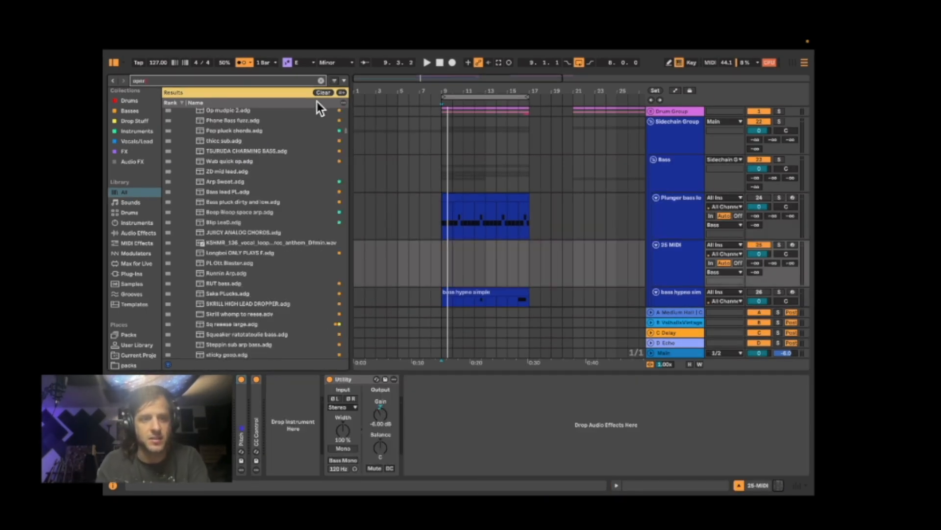
left_click(210, 112)
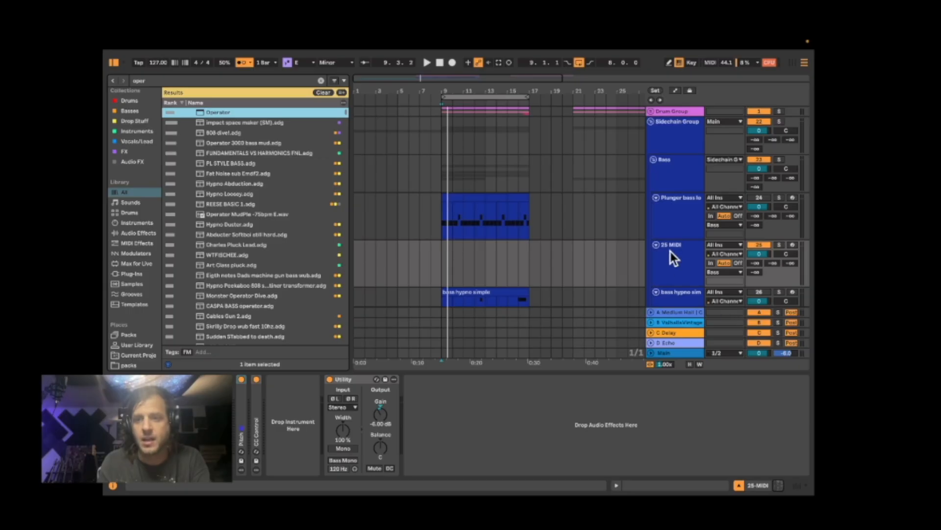
key("Return")
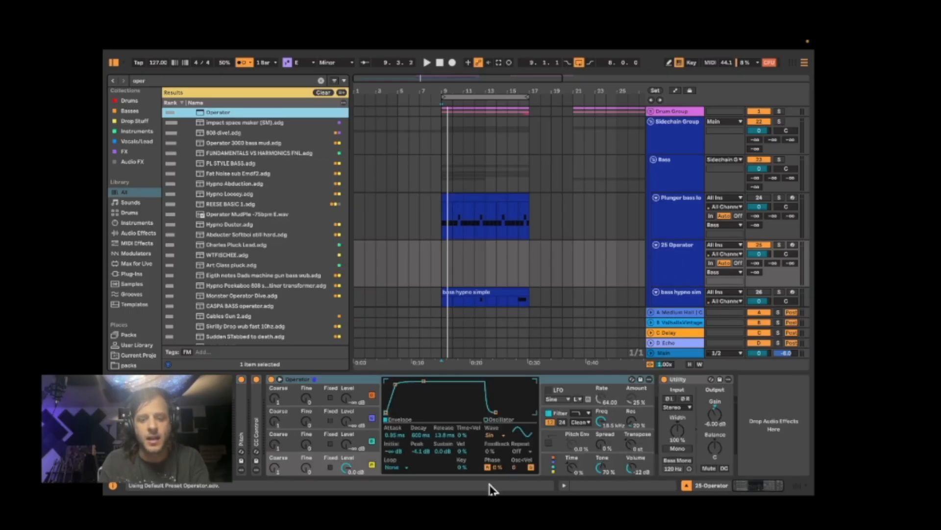
Try the Square D and Sine waveforms on Operator's oscillator, and settle on Saw D.
left_click(502, 436)
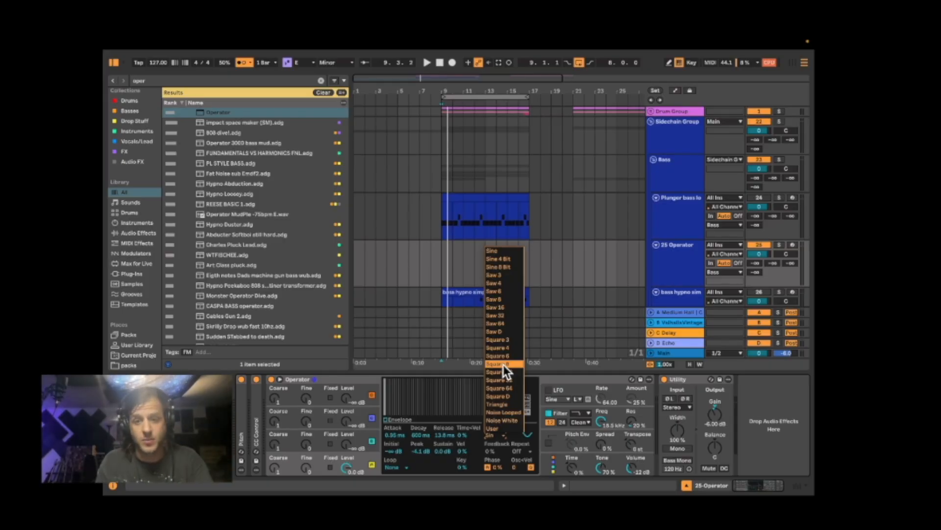
left_click(502, 396)
left_click(492, 435)
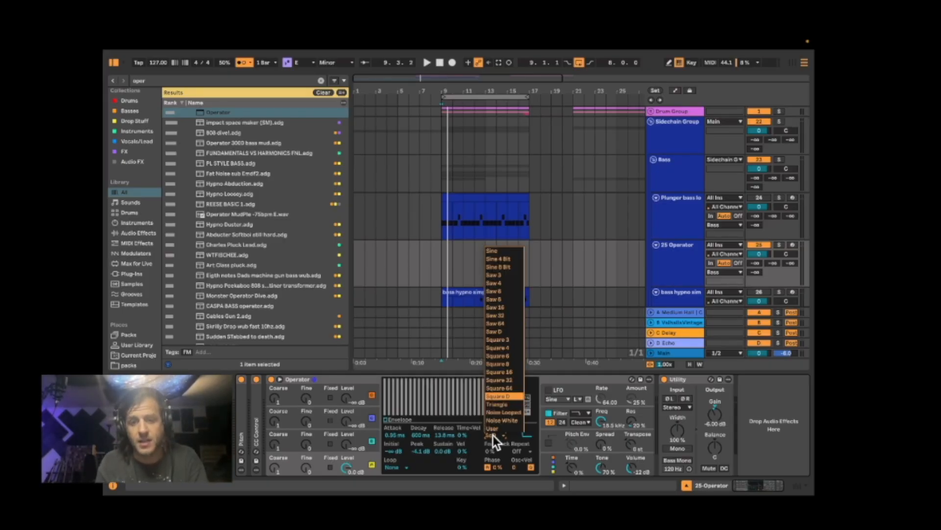
left_click(494, 252)
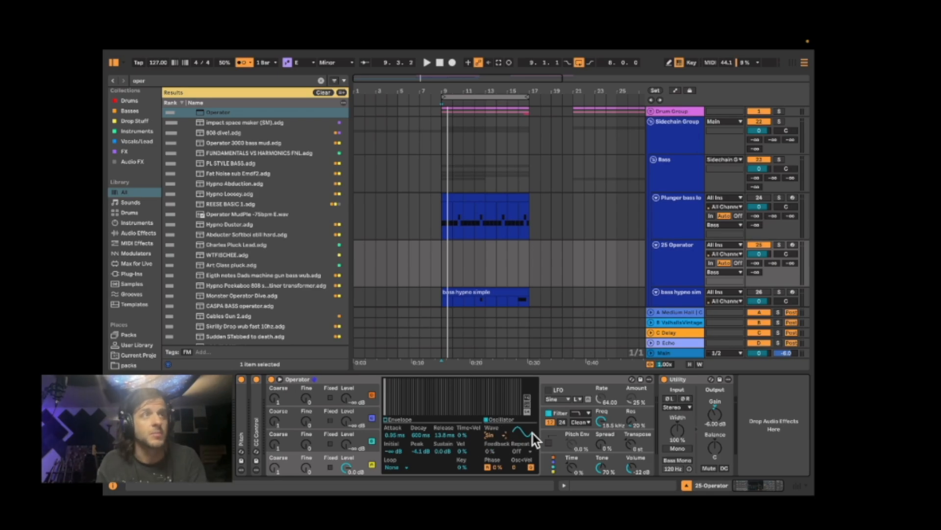
left_click(492, 434)
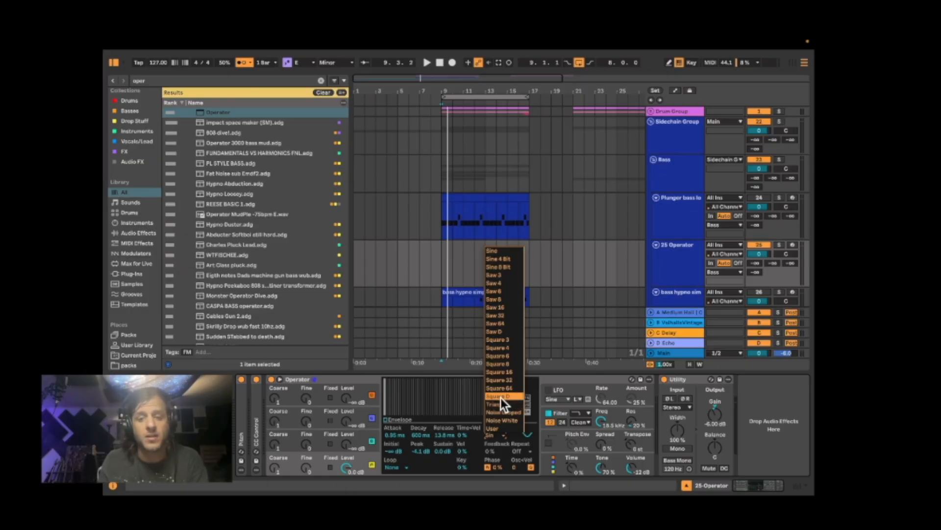
left_click(504, 331)
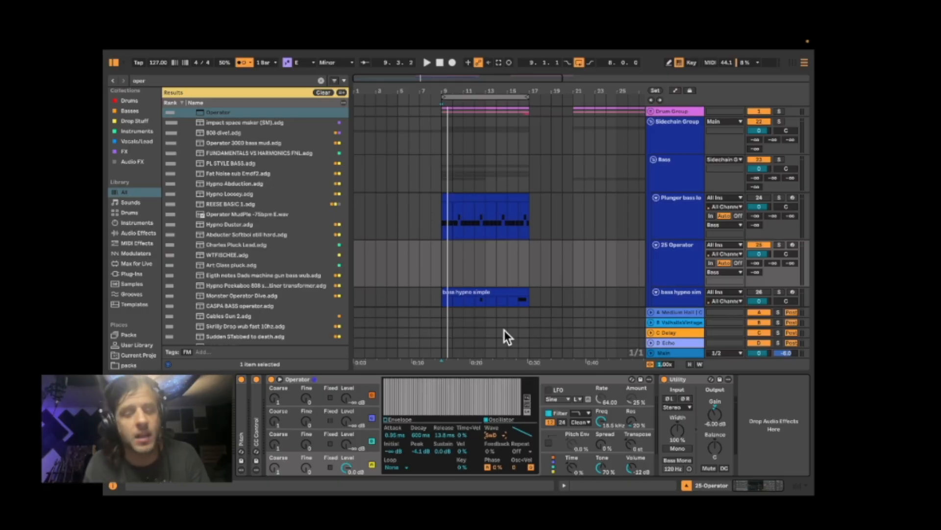
Set oscillator 2 of the Plunger bass track's Wavetable to the Amber wavetable from the Collection category, at 66% position.
left_click(677, 225)
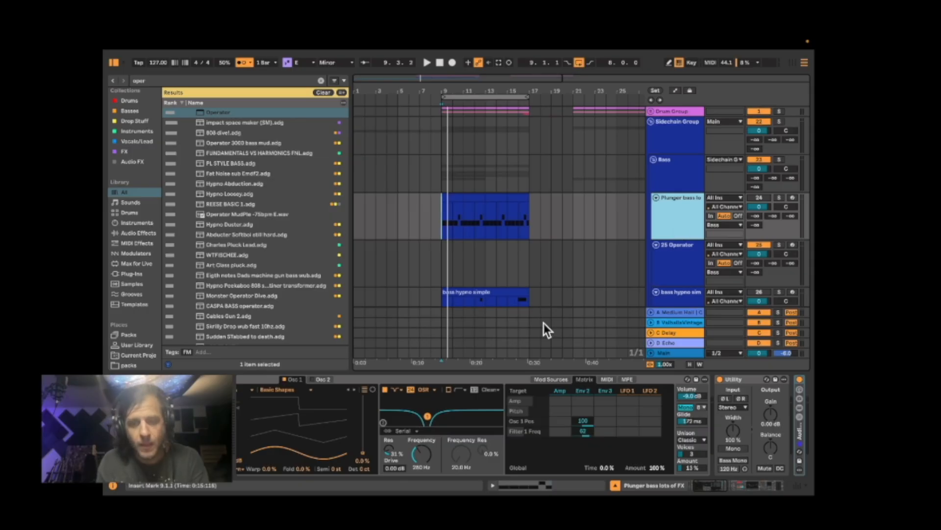
scroll(456, 425, "left", 3)
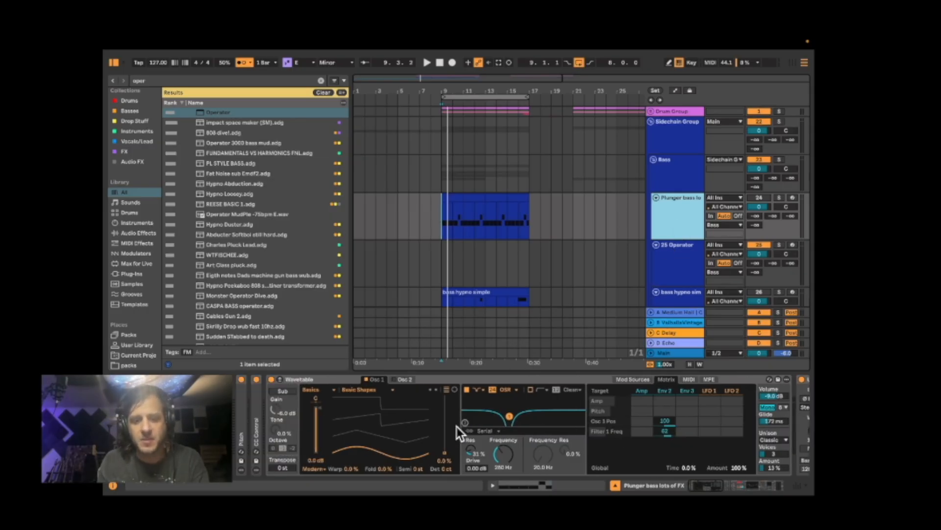
left_click(399, 379)
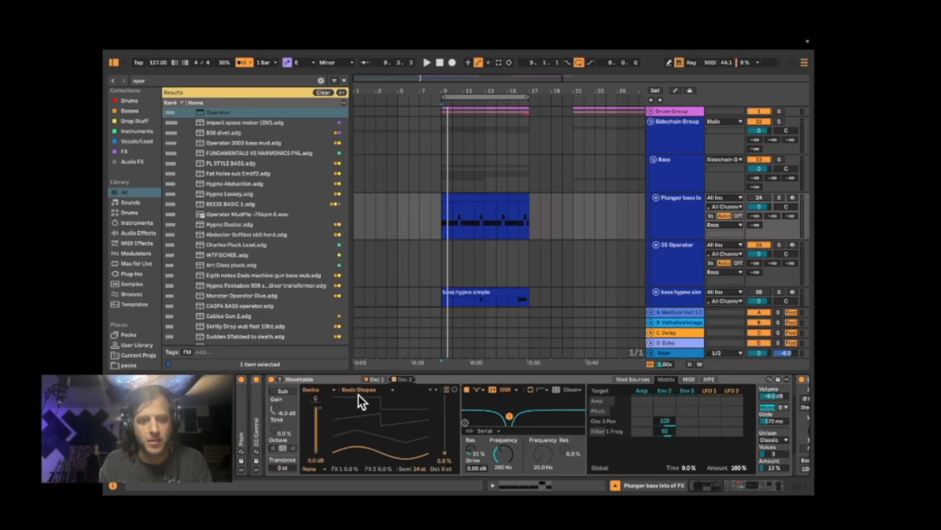
left_click(316, 392)
left_click(313, 403)
left_click_drag(346, 413, 346, 387)
left_click_drag(444, 399, 444, 416)
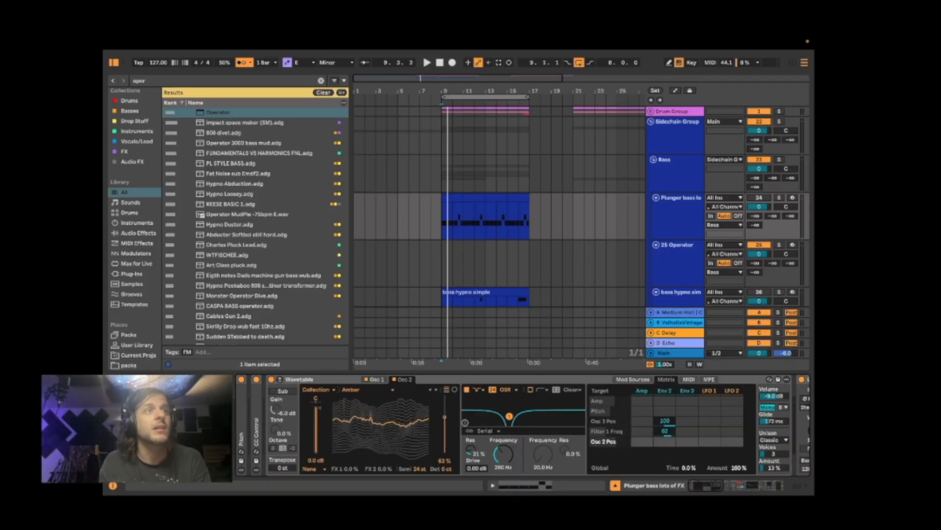
left_click_drag(373, 429, 372, 427)
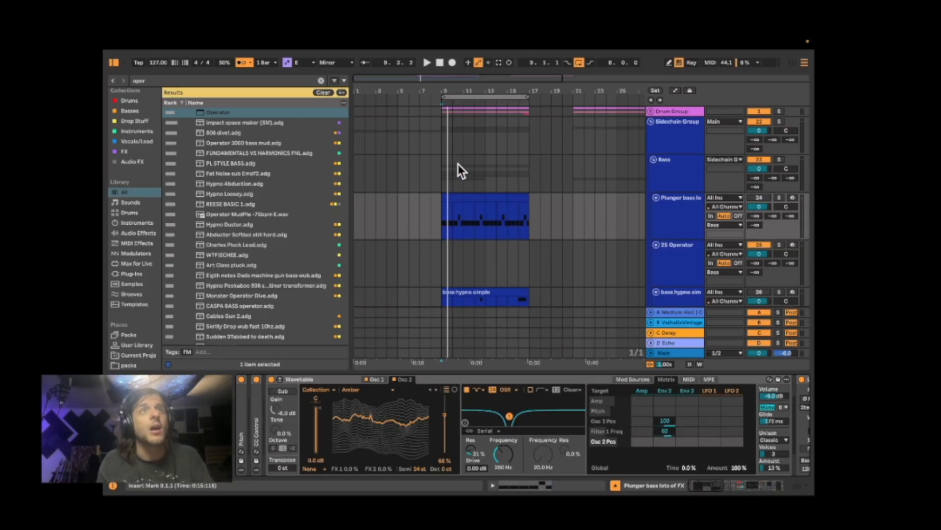
Open the EFFIN VOCAL BED BUTTERY clip in the SC Instruments group and highlight short cycle-length sections of its waveform.
scroll(513, 168, "down", 5)
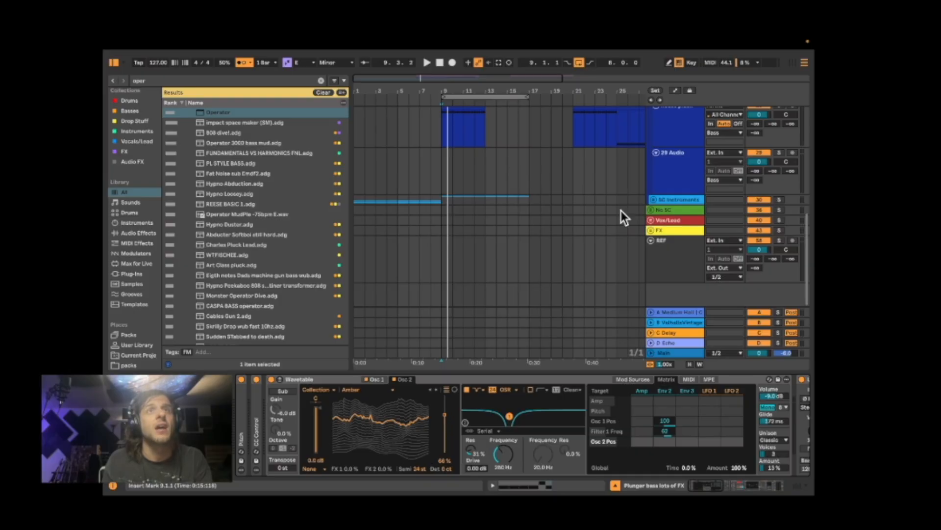
left_click(653, 200)
scroll(649, 213, "down", 2)
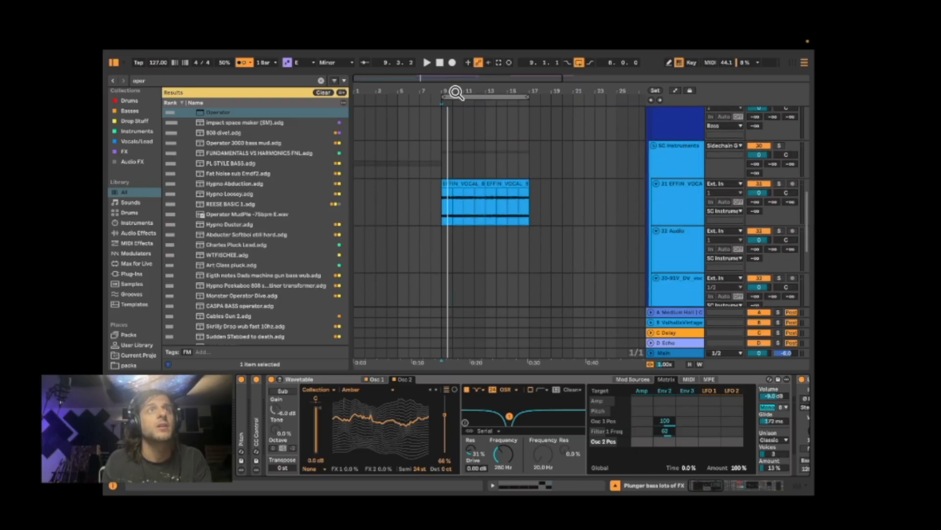
mouse_move(456, 92)
left_mouse_down()
mouse_move(456, 142)
mouse_move(448, 93)
left_mouse_up()
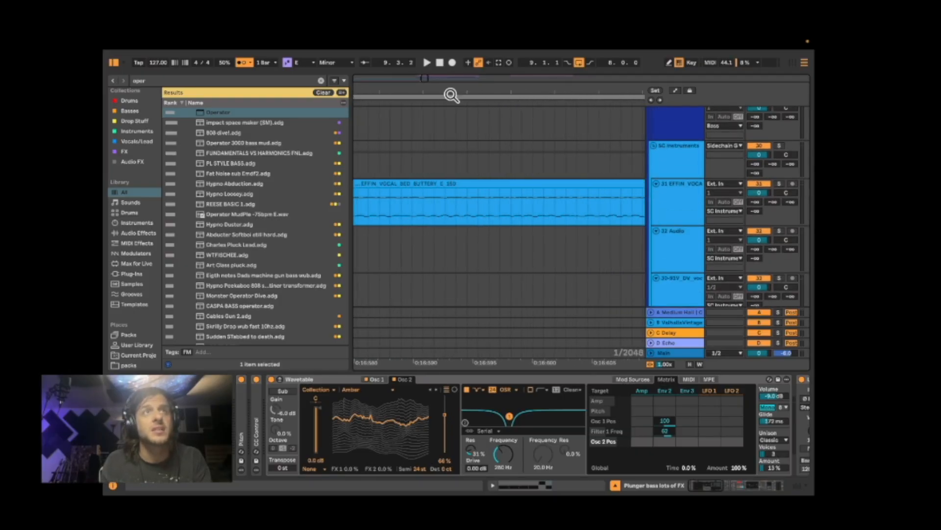
left_click(448, 185)
double_click(454, 185)
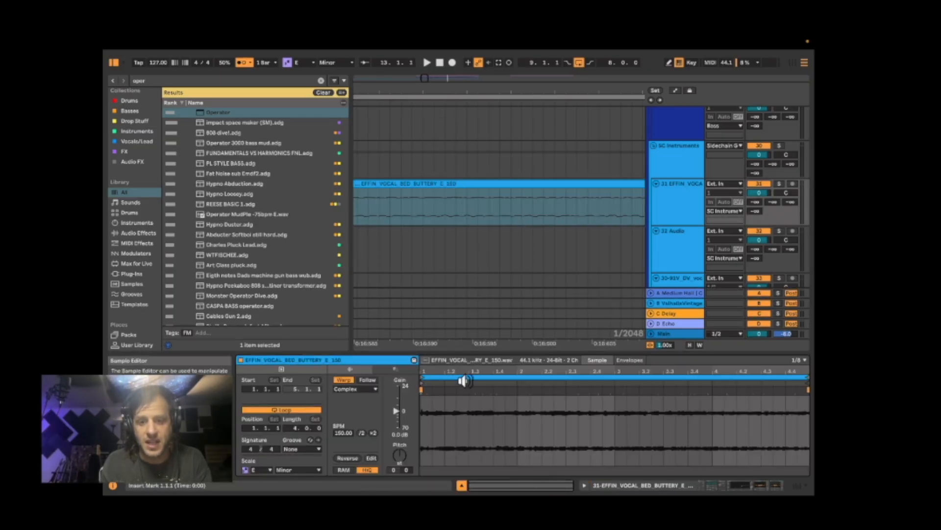
left_click_drag(458, 369, 550, 409)
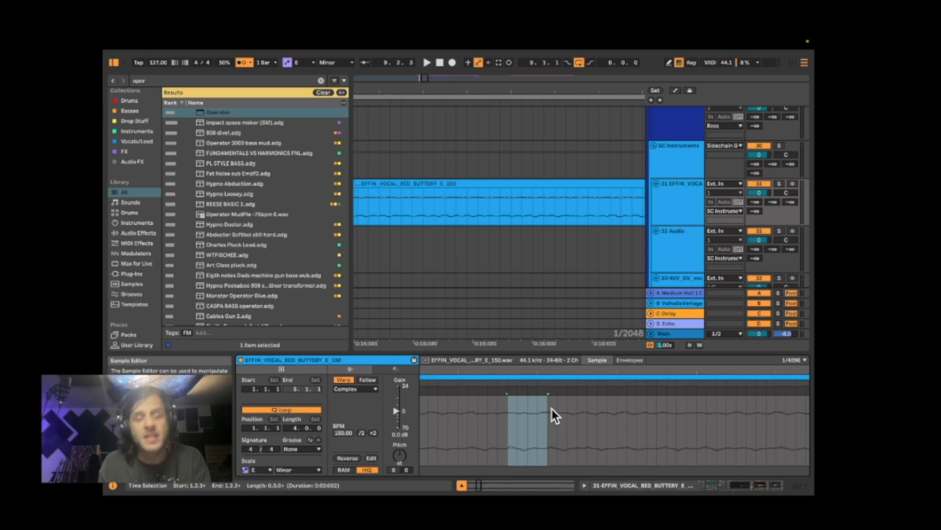
left_click_drag(606, 420, 669, 422)
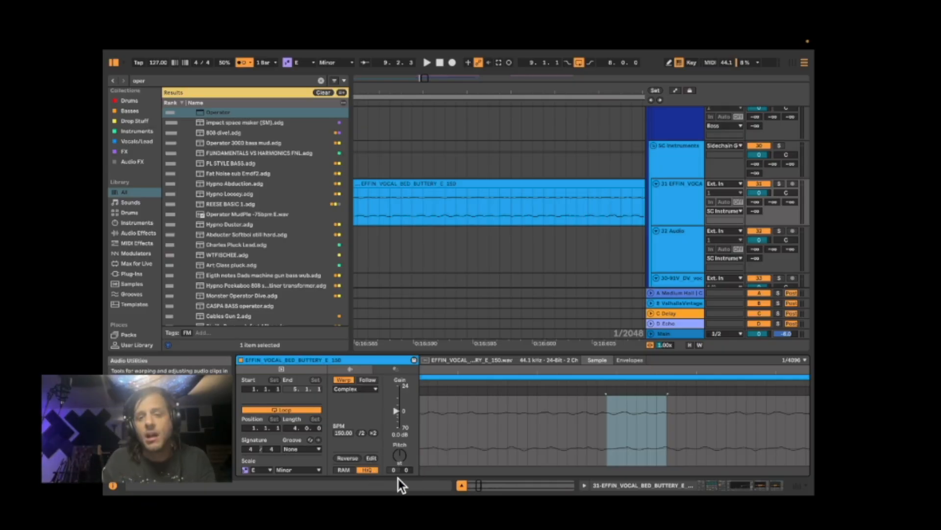
Compare the instrument devices on the Plunger bass and 25 Operator tracks, returning to the Plunger bass track's Wavetable.
left_click(680, 211)
scroll(660, 167, "up", 10)
scroll(661, 166, "down", 2)
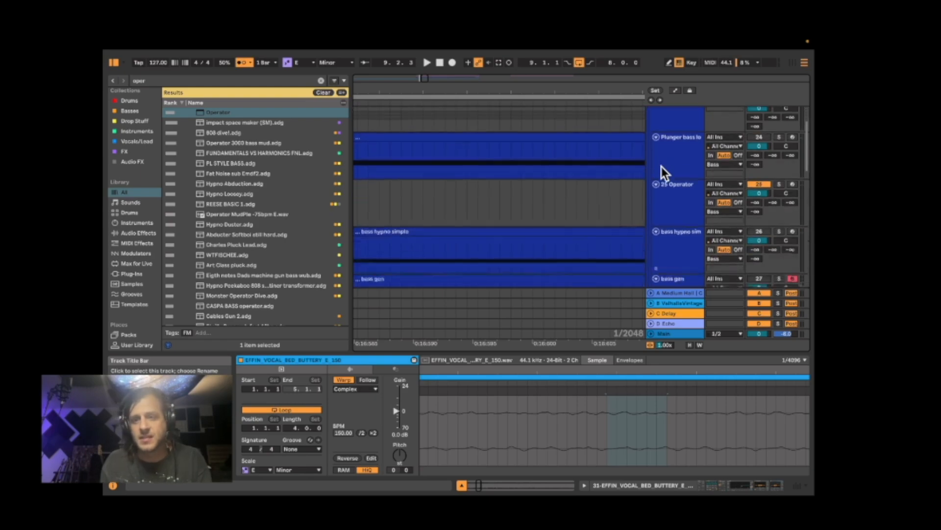
double_click(671, 159)
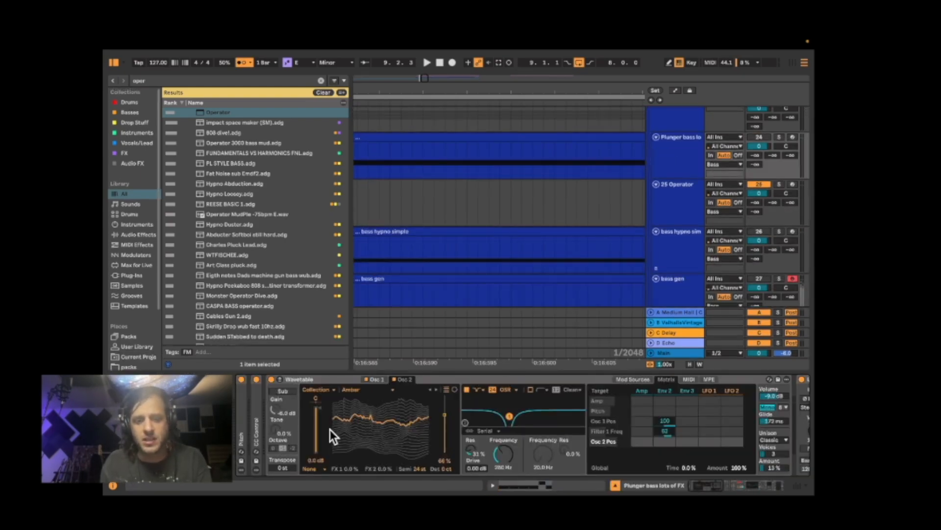
left_click(681, 194)
scroll(682, 193, "down", 3)
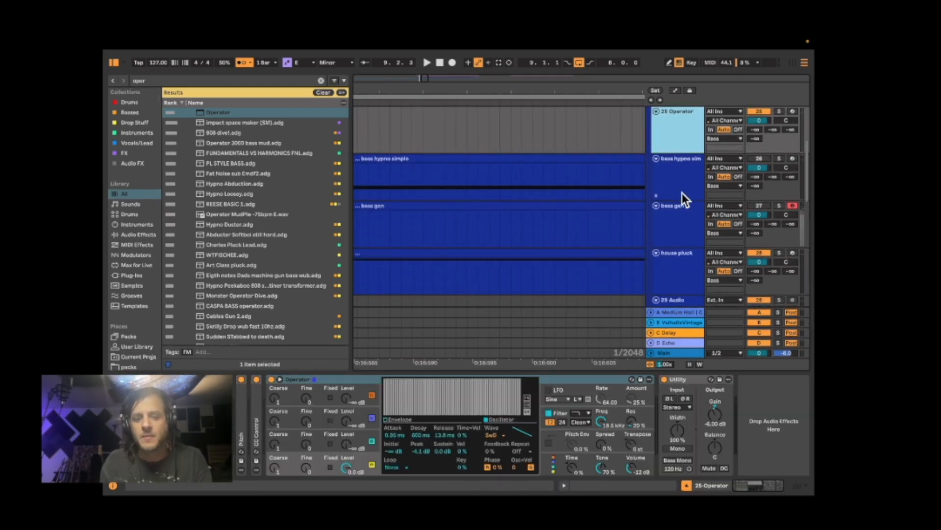
scroll(682, 193, "up", 5)
left_click(678, 211)
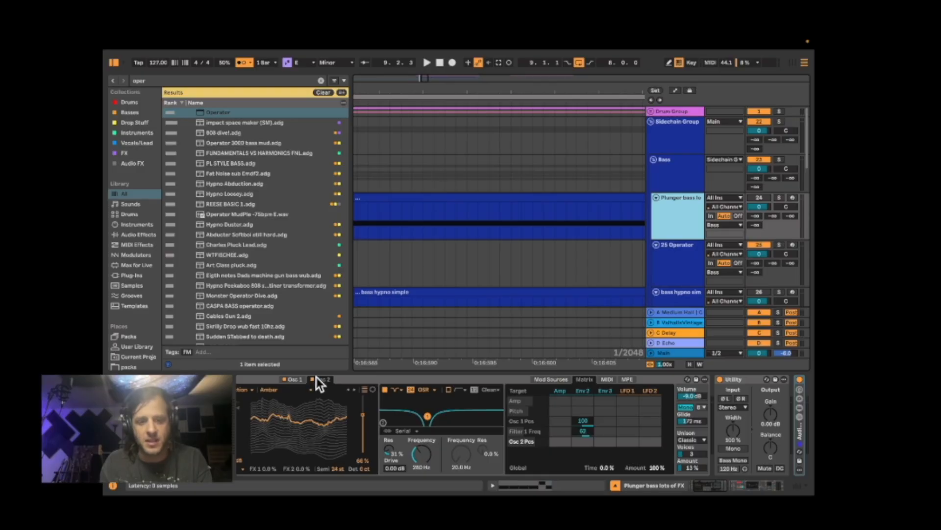
scroll(259, 396, "up", 5)
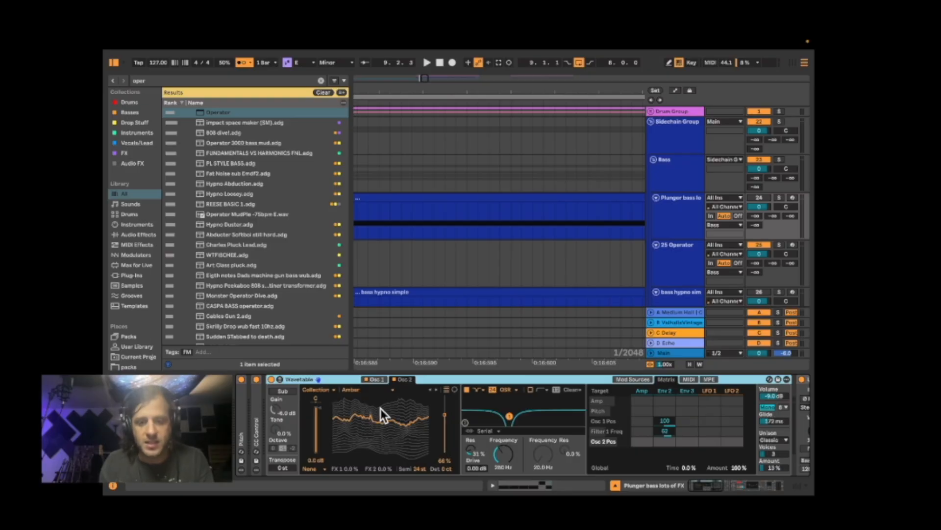
Examine oscillator 1 of the Plunger bass track's Wavetable, including the wavetable categories and the Basics wavetable list.
left_click(380, 378)
left_click(409, 379)
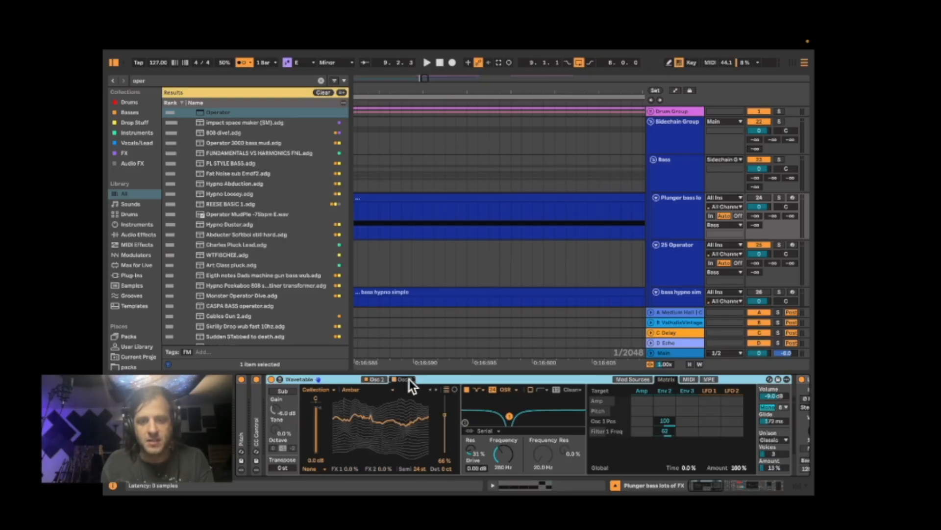
left_click(377, 380)
left_click(324, 390)
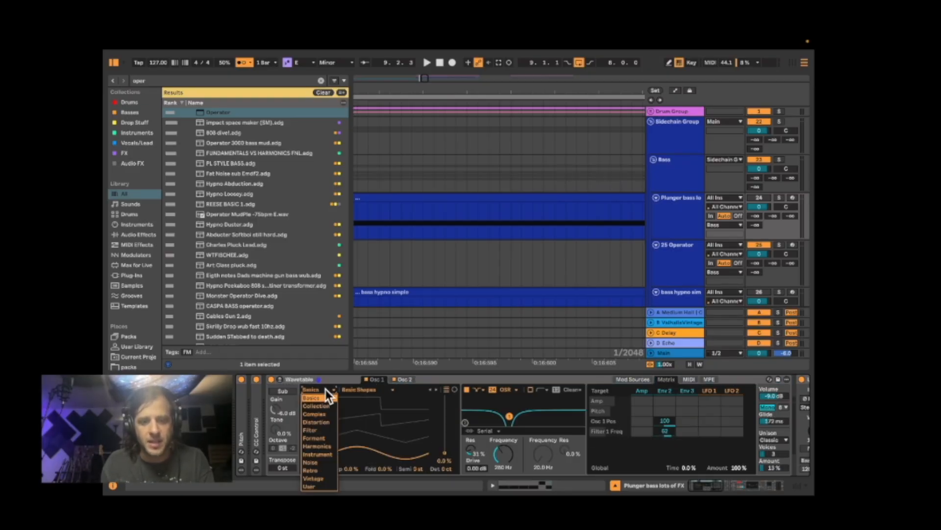
left_click(326, 390)
left_click(357, 389)
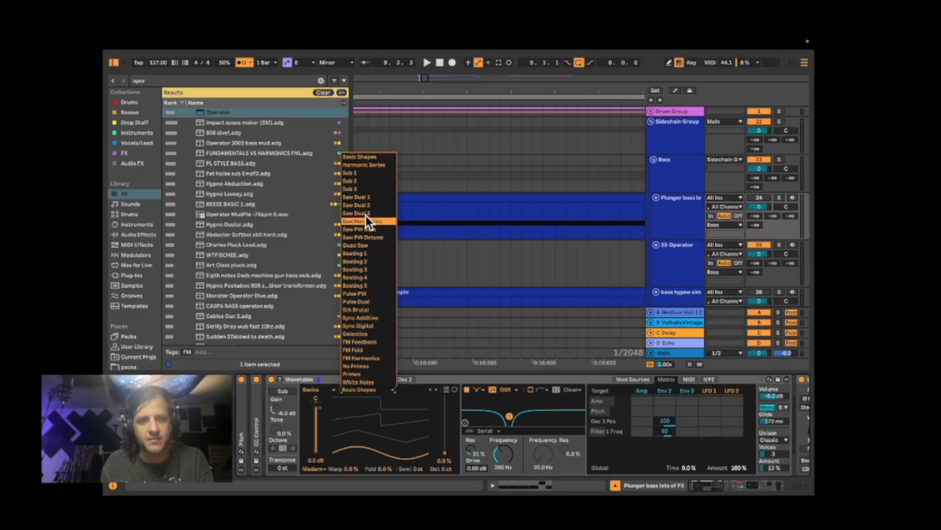
left_click(579, 284)
Replace Operator on the 25 Operator track with the Wavetable instrument and arm the track for recording.
left_click(594, 281)
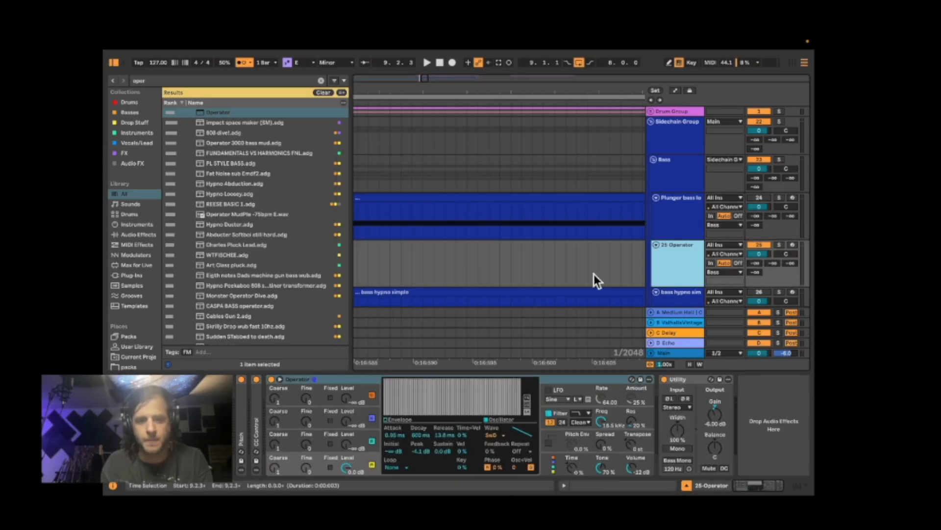
left_click(342, 378)
key("Delete")
key("ctrl+f")
type("wavet")
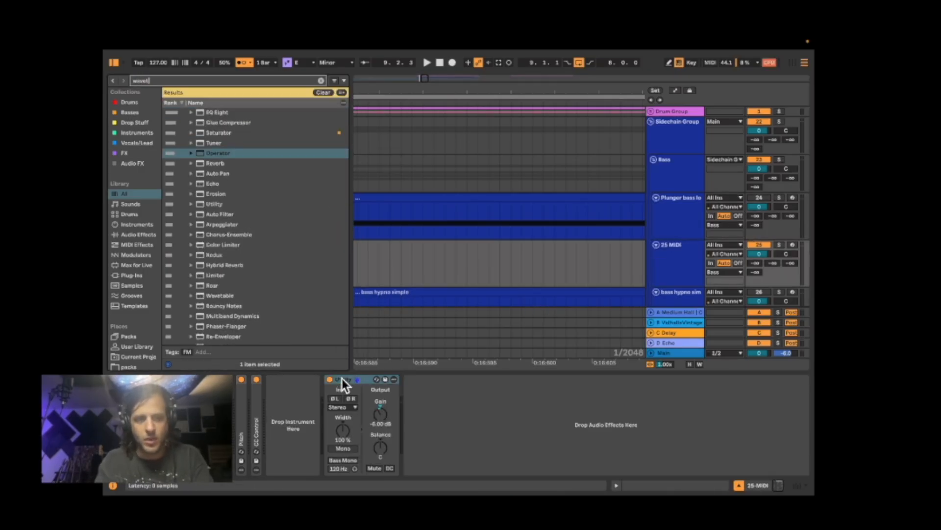
left_click_drag(230, 113, 292, 401)
left_click(793, 244)
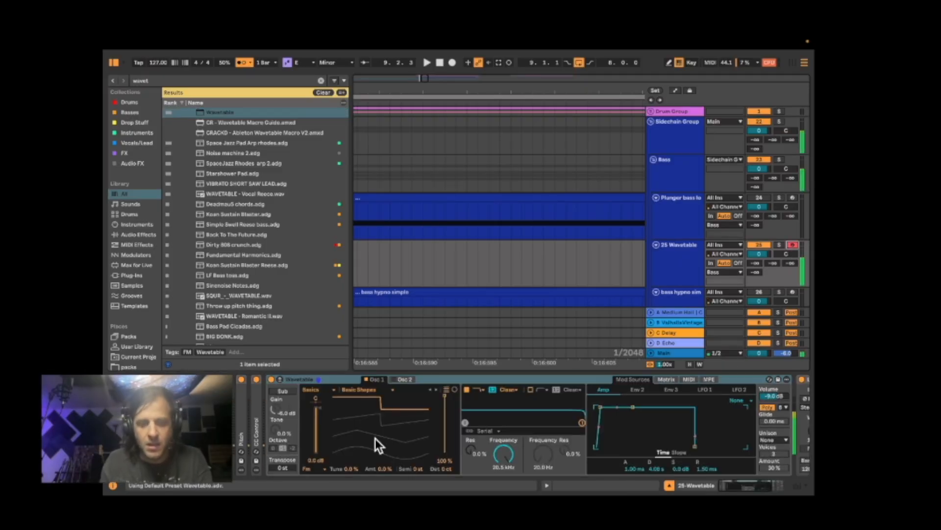
Switch oscillator 1 of the new Wavetable to the Harmonic Series wavetable and try out its wavetable position.
scroll(622, 384, "right", 5)
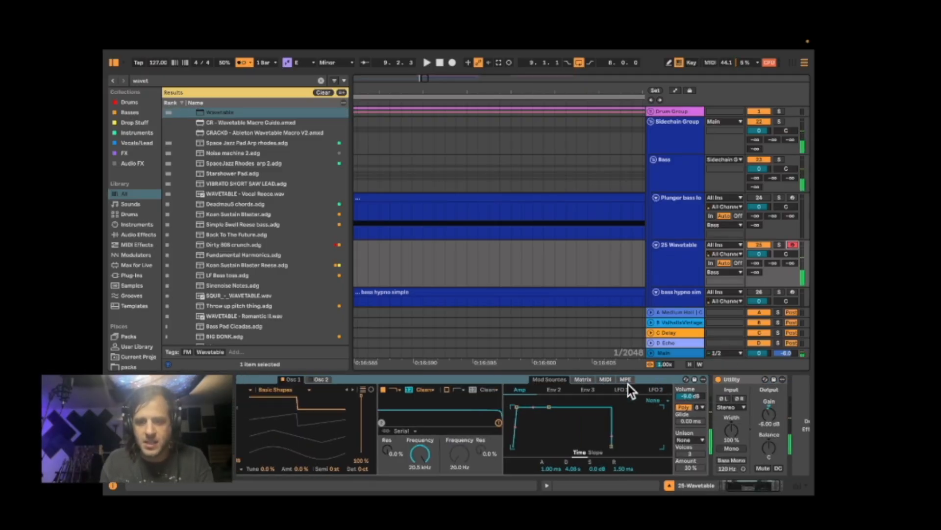
scroll(628, 384, "left", 5)
mouse_move(338, 420)
left_mouse_down()
mouse_move(338, 476)
mouse_move(341, 419)
left_mouse_up()
left_click(372, 390)
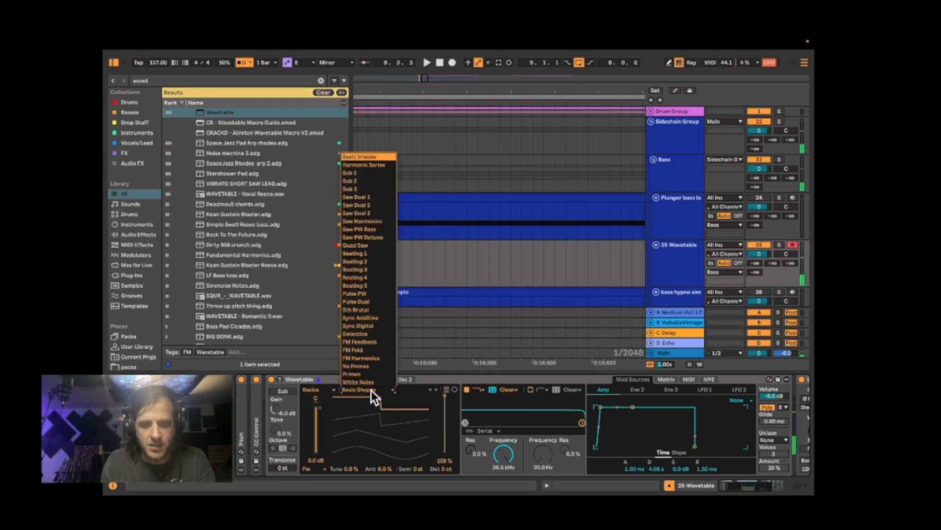
left_click(364, 163)
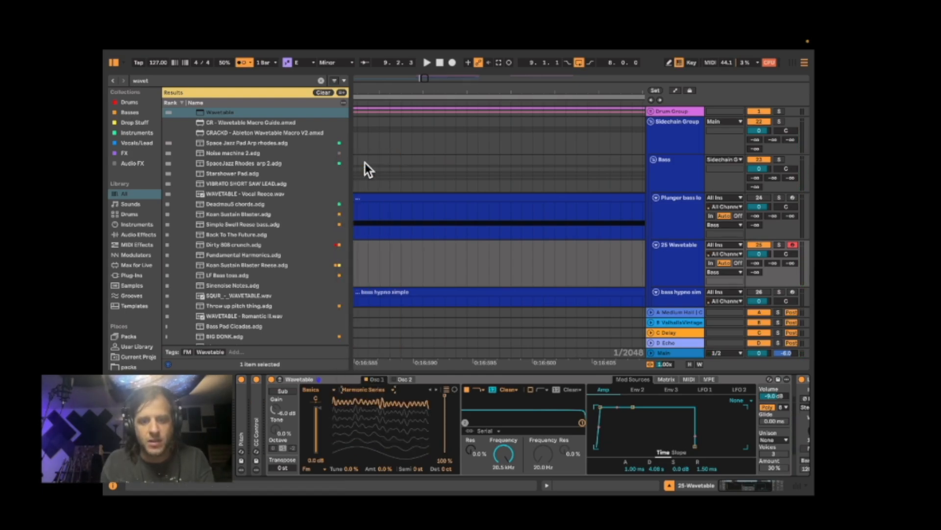
mouse_move(363, 412)
left_mouse_down()
mouse_move(363, 466)
mouse_move(362, 412)
left_mouse_up()
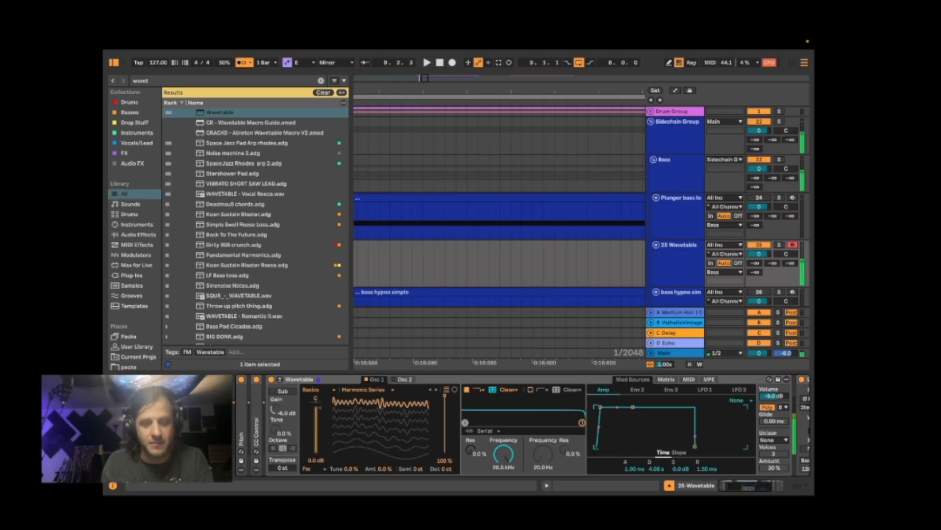
Step oscillator 1's wavetable past Saw Dual 1 to Saw Harmonics and sweep its position down to about 37%.
left_click(437, 390)
left_click(437, 390)
left_click(437, 391)
left_click(437, 390)
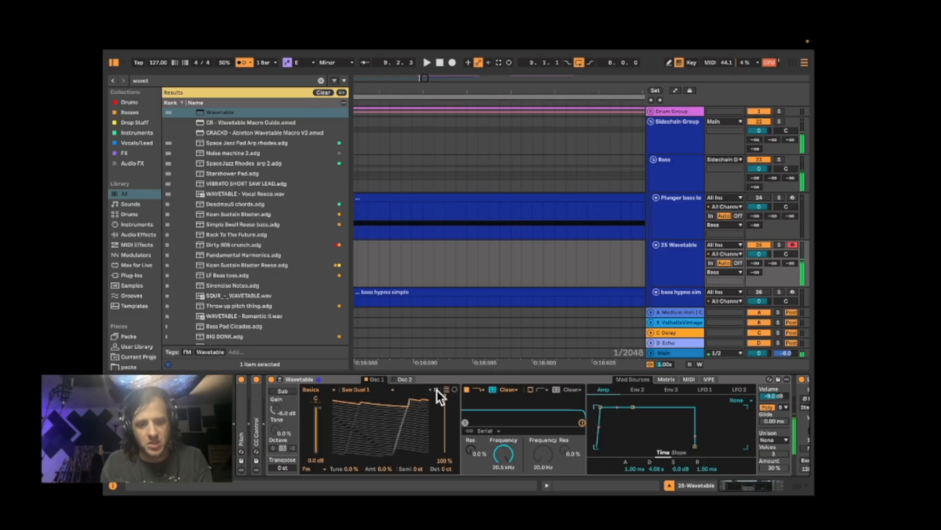
left_click(437, 391)
left_click(437, 390)
left_click(436, 390)
left_click_drag(378, 407, 378, 450)
left_click_drag(378, 414, 441, 417)
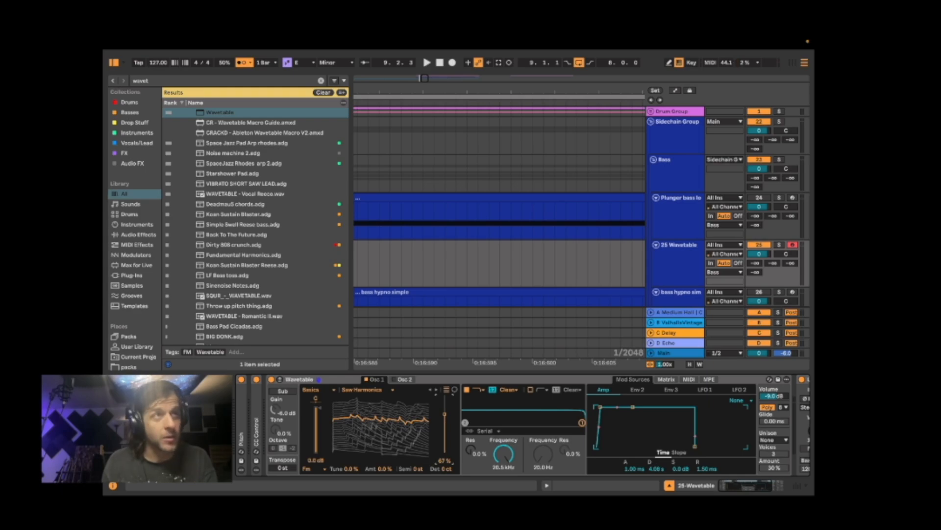
left_click_drag(445, 413, 444, 432)
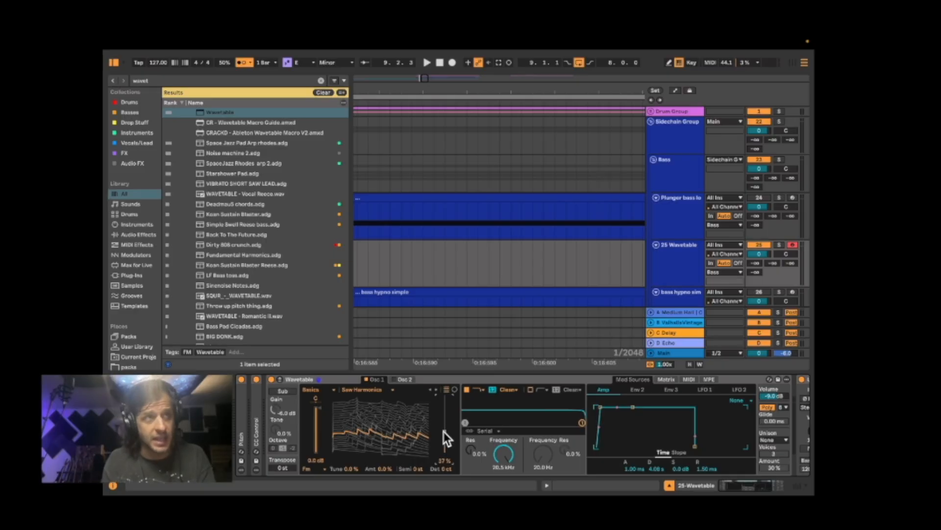
Audition the Quad Saw and Beating 2 wavetables in oscillator 1, sweeping the wavetable position of each.
left_click(436, 387)
left_click(436, 388)
left_click(436, 387)
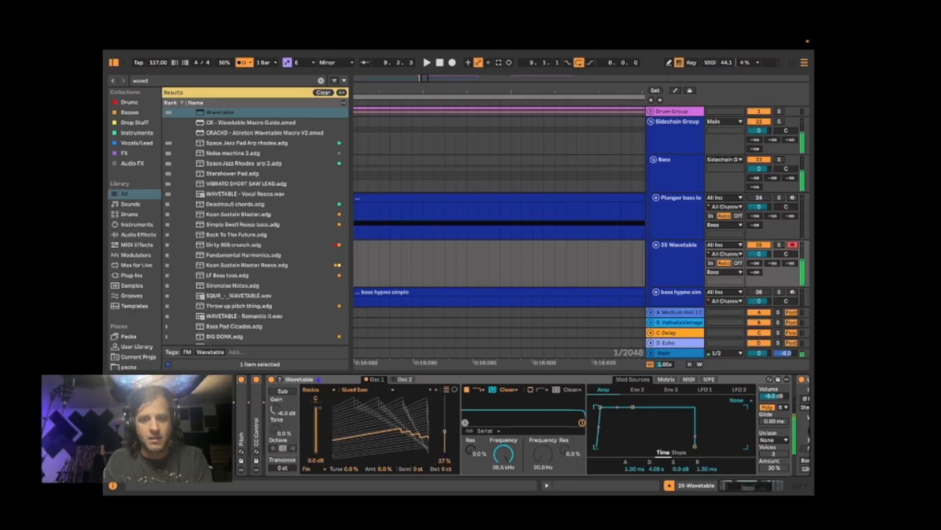
left_click_drag(390, 431, 390, 408)
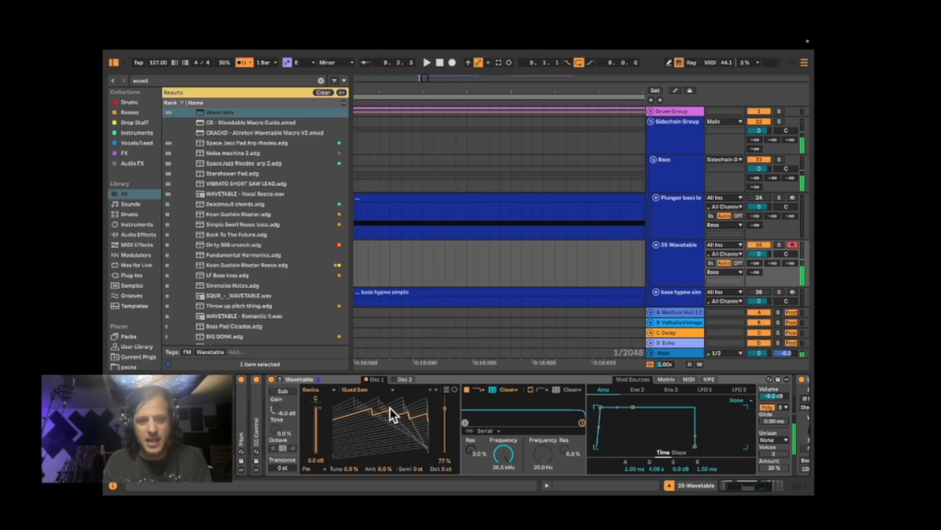
left_click(378, 388)
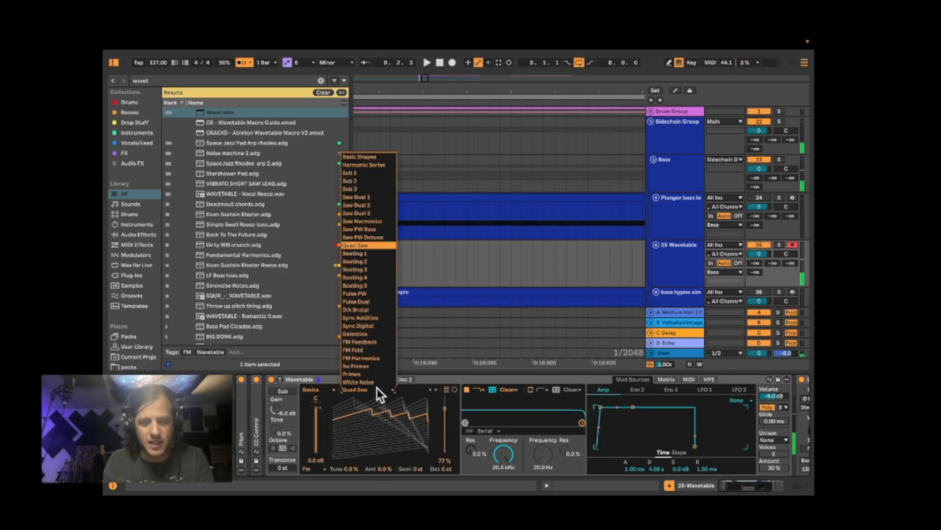
left_click(366, 261)
left_click_drag(348, 423, 348, 392)
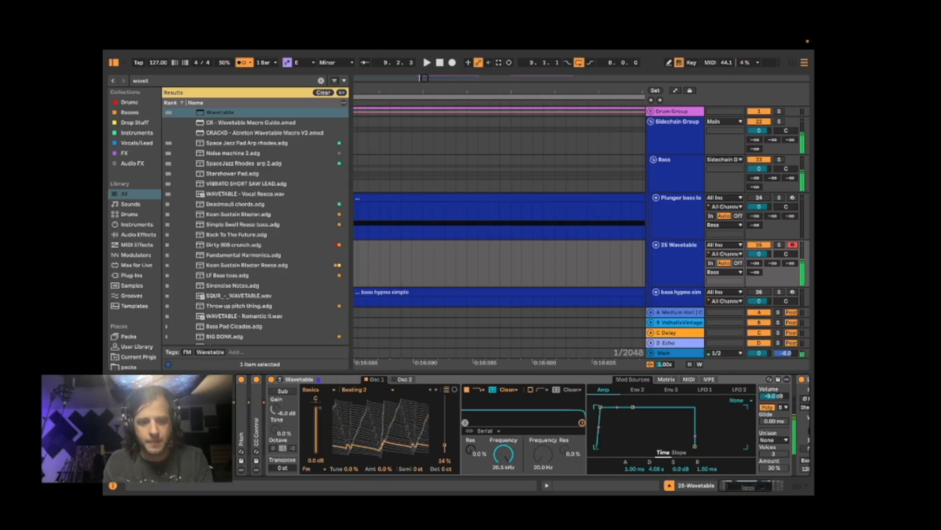
Switch oscillator 1 to the Collection category's Amber wavetable and raise its position to about 73%.
left_click(325, 390)
left_click(324, 405)
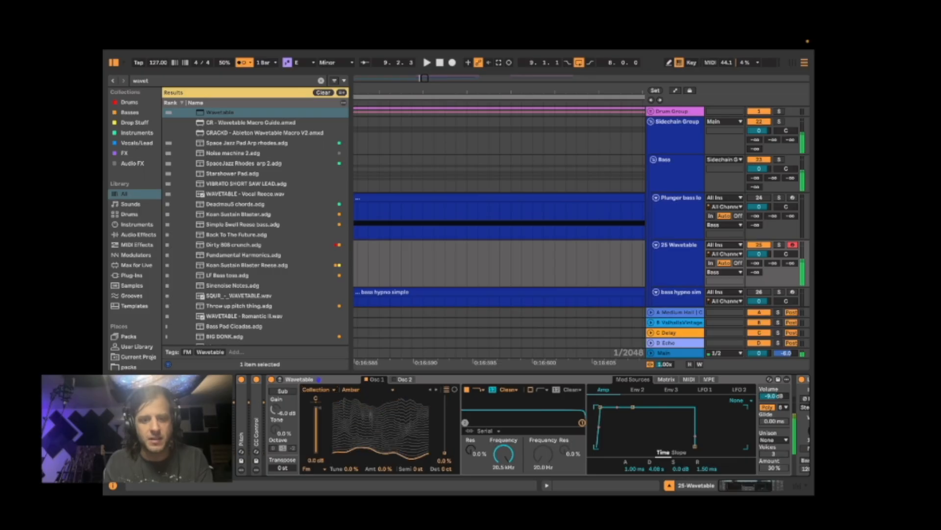
left_click_drag(348, 452, 363, 416)
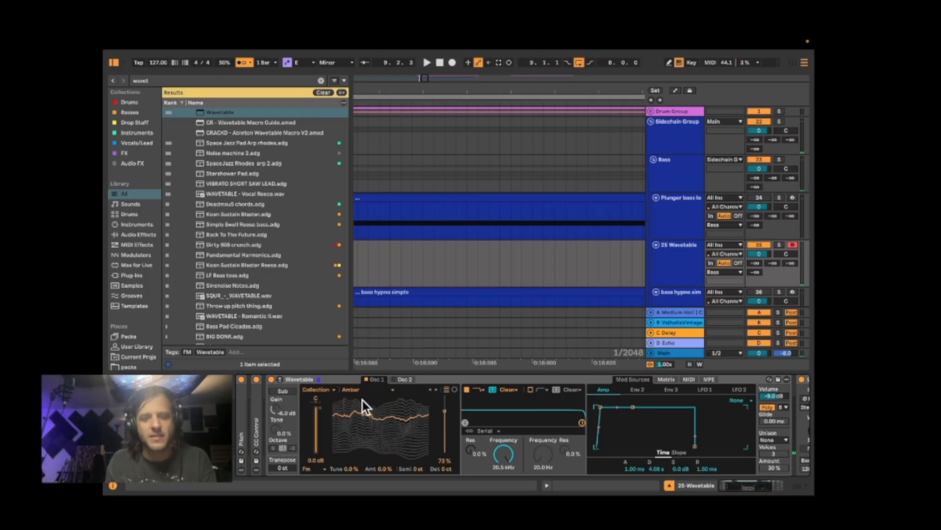
Change oscillator 1 to the Distortion category, try Clipped Sweep's wavetable position, and select the DP Fold wavetable.
left_click(317, 389)
left_click(317, 420)
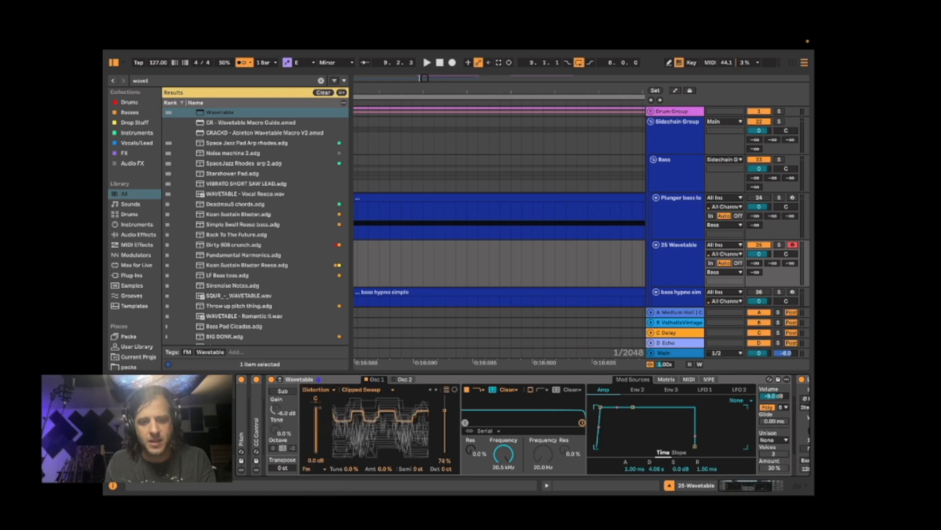
left_click_drag(388, 425, 369, 441)
left_click(373, 390)
left_click(369, 412)
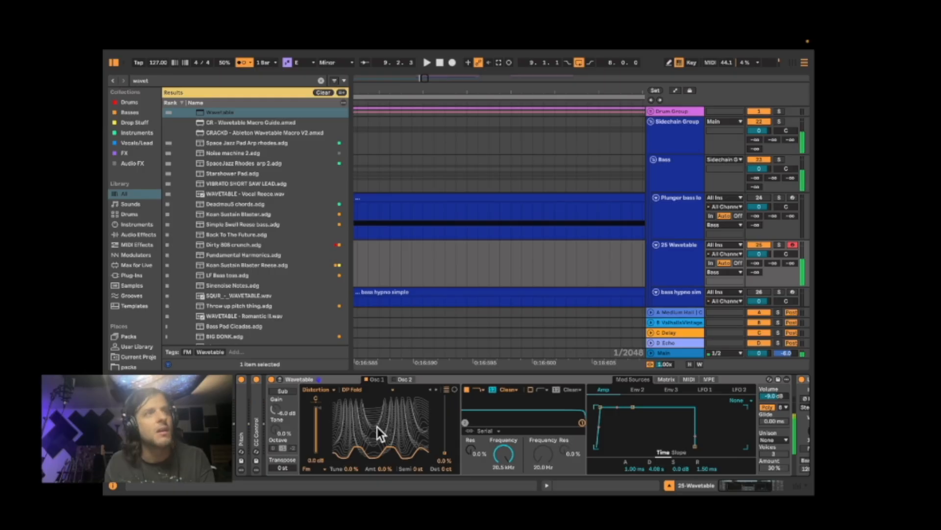
Raise oscillator 1's DP Fold wavetable position to 100%.
left_click(358, 387)
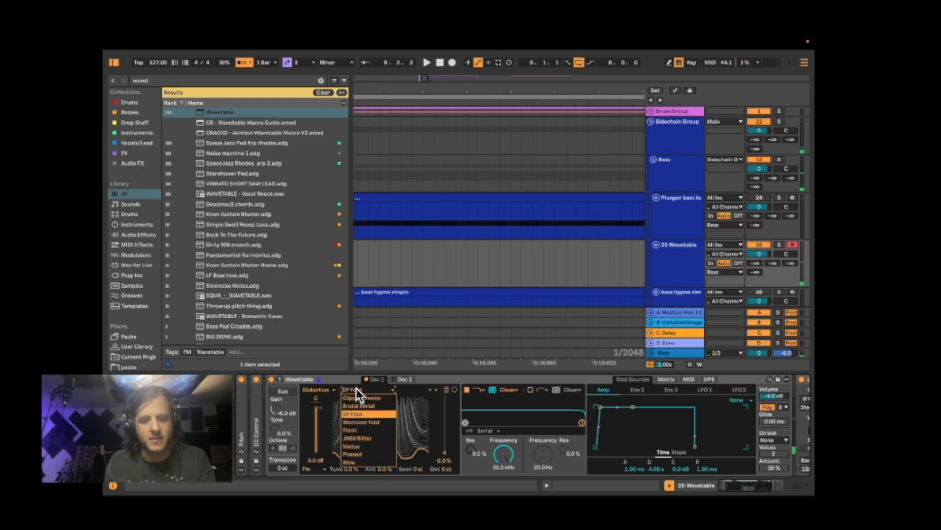
left_click(357, 388)
left_click_drag(395, 445, 445, 395)
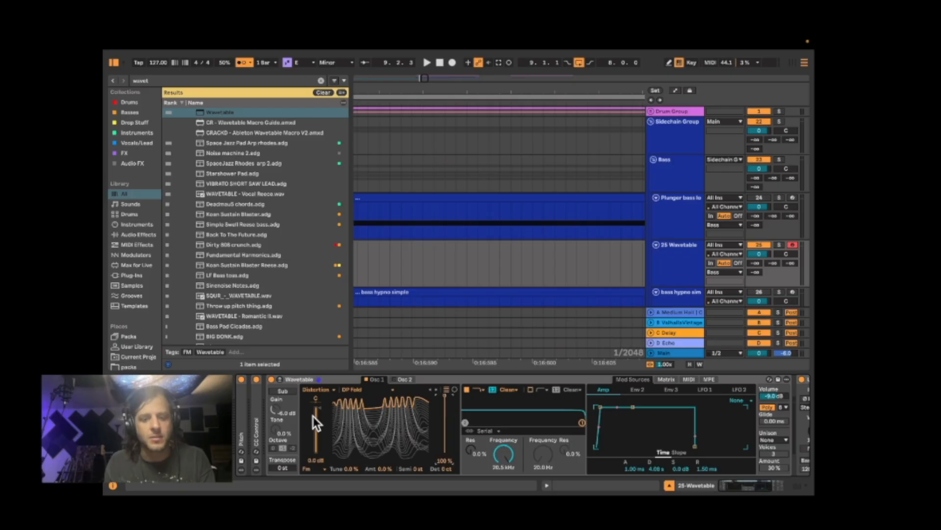
left_click_drag(313, 416, 313, 414)
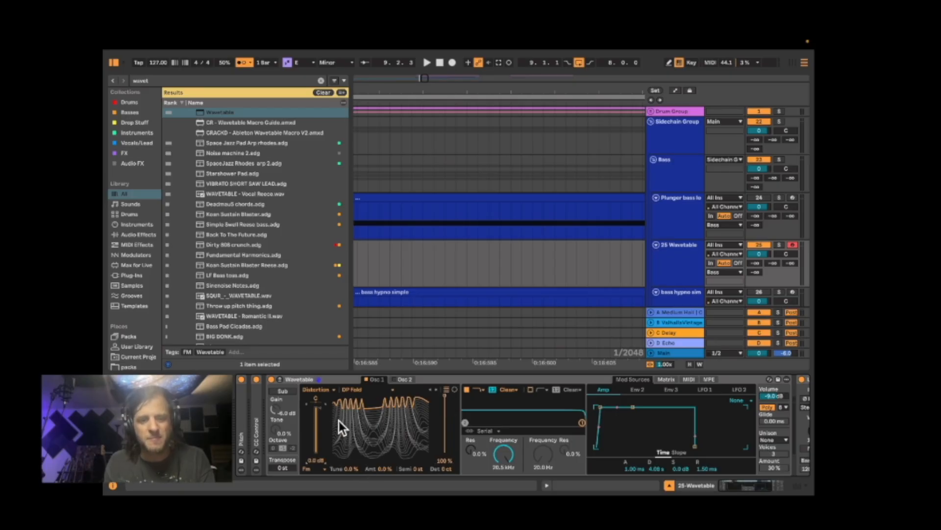
Compare the circular and linear displays of the DP Fold wavetable and sweep its position from 0% back up to 100%.
left_click(455, 390)
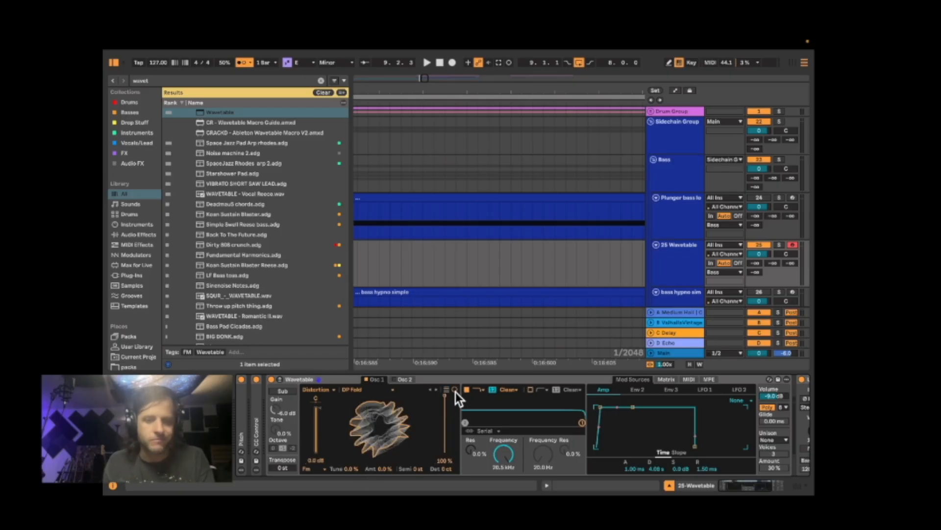
mouse_move(445, 395)
left_mouse_down()
mouse_move(445, 434)
mouse_move(446, 395)
left_mouse_up()
left_click(446, 389)
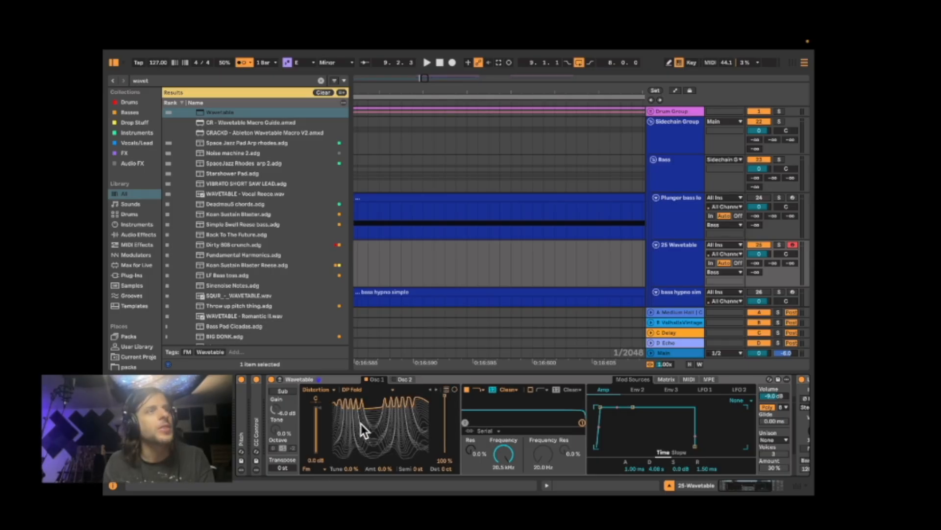
left_click_drag(361, 423, 364, 411)
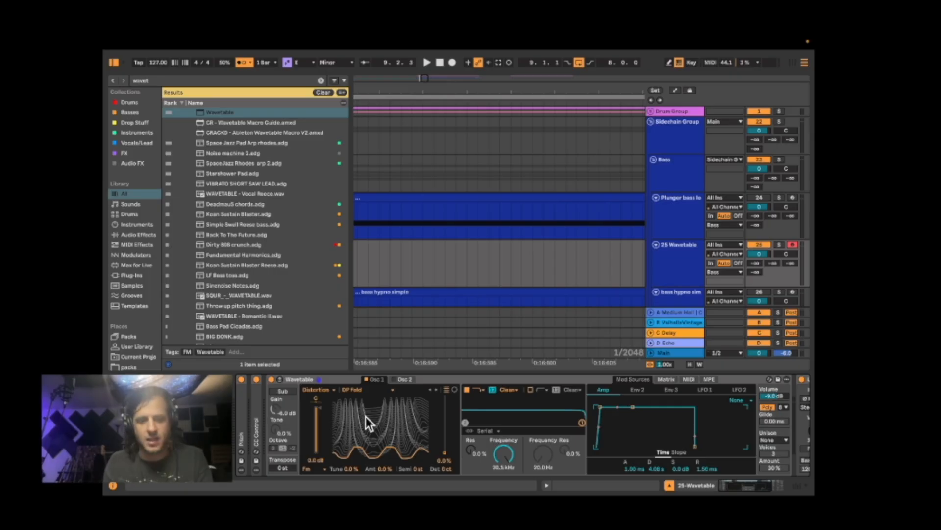
mouse_move(373, 446)
left_mouse_down()
mouse_move(372, 407)
mouse_move(372, 446)
left_mouse_up()
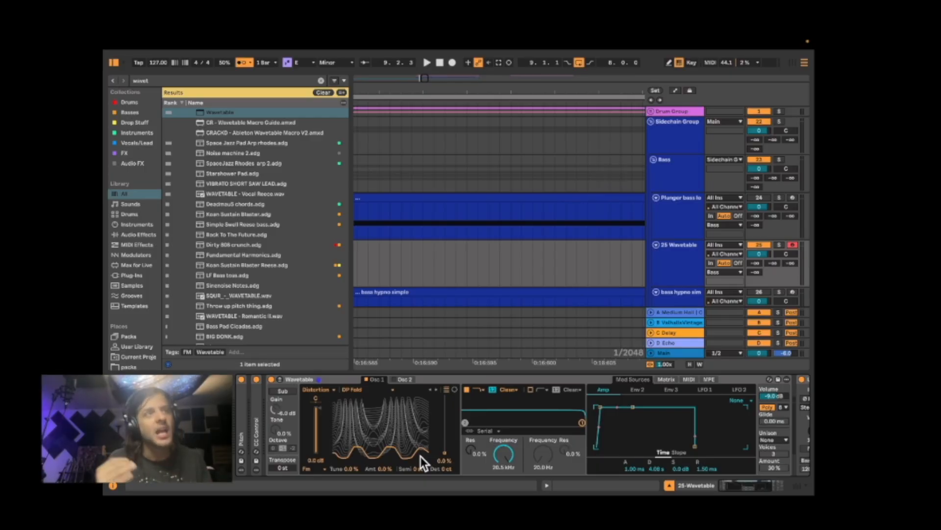
left_click_drag(418, 452, 418, 397)
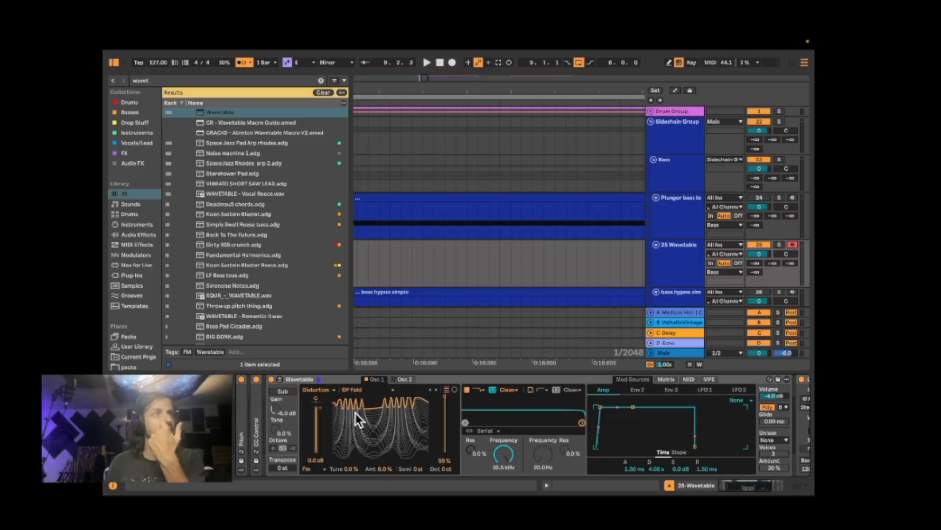
left_click_drag(378, 407, 366, 390)
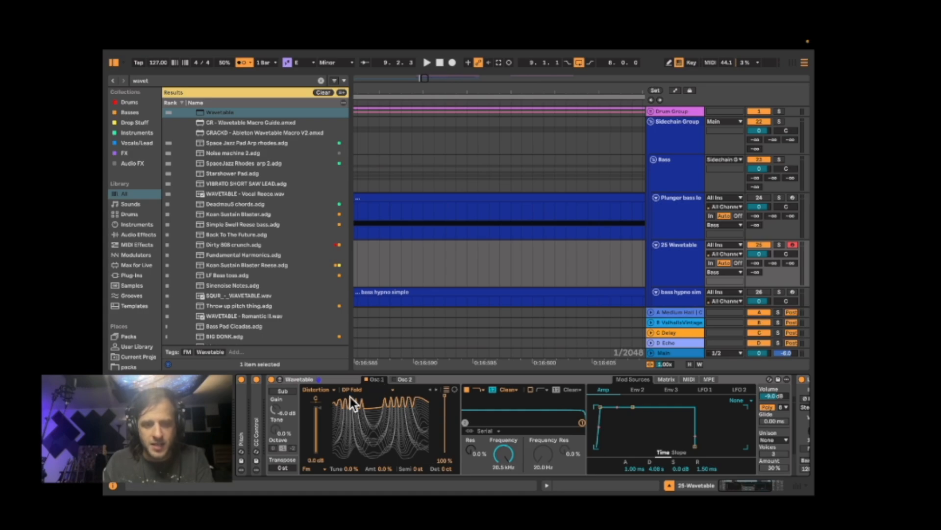
Set oscillator 1's effect to Modern and try the Warp and Fold amounts, ending at -20% Warp and 2.3% Fold.
left_click(317, 468)
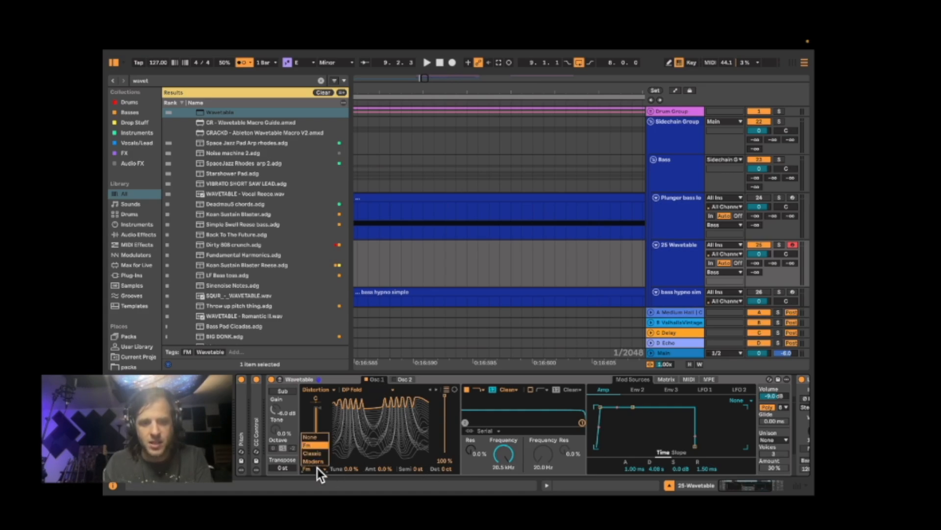
left_click(310, 461)
left_click_drag(357, 468, 356, 514)
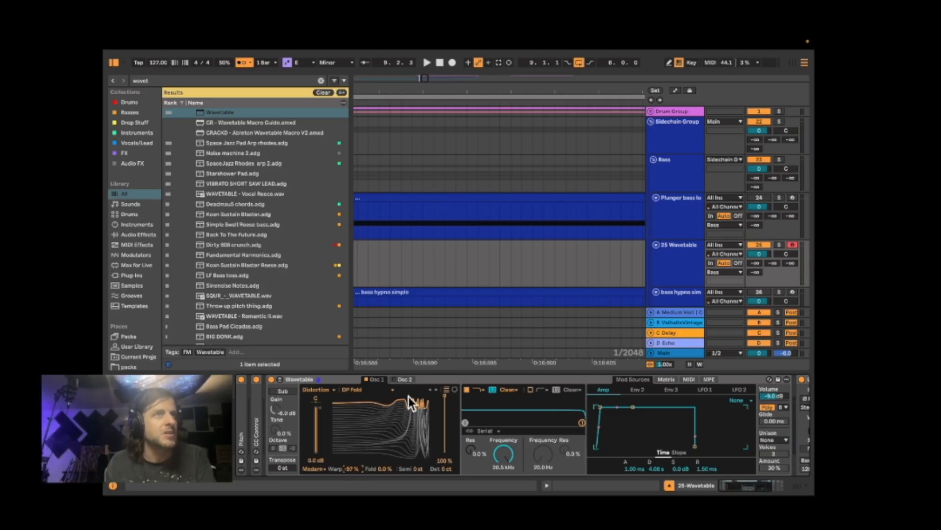
left_click_drag(352, 468, 377, 479)
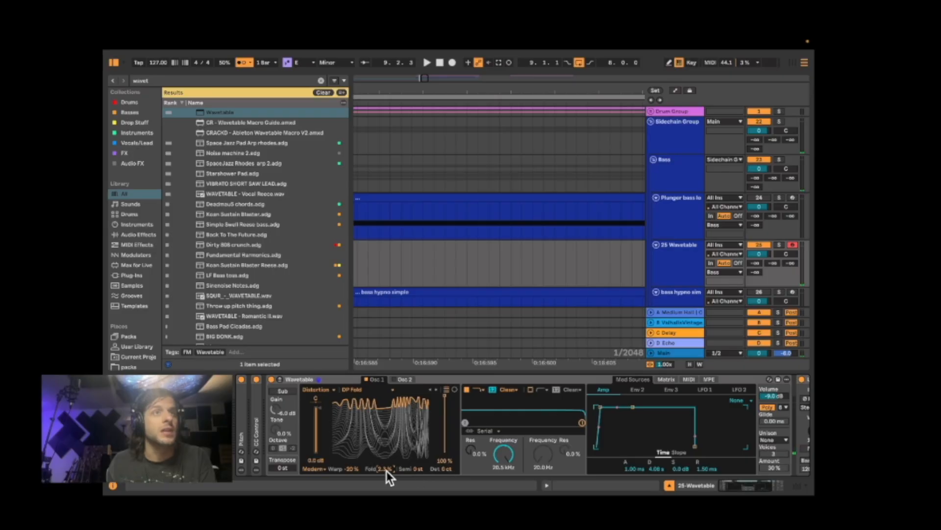
Switch oscillator 1's effect to Classic, try the pulse width and Sync amounts, and return Sync to 0.0%.
left_click(314, 469)
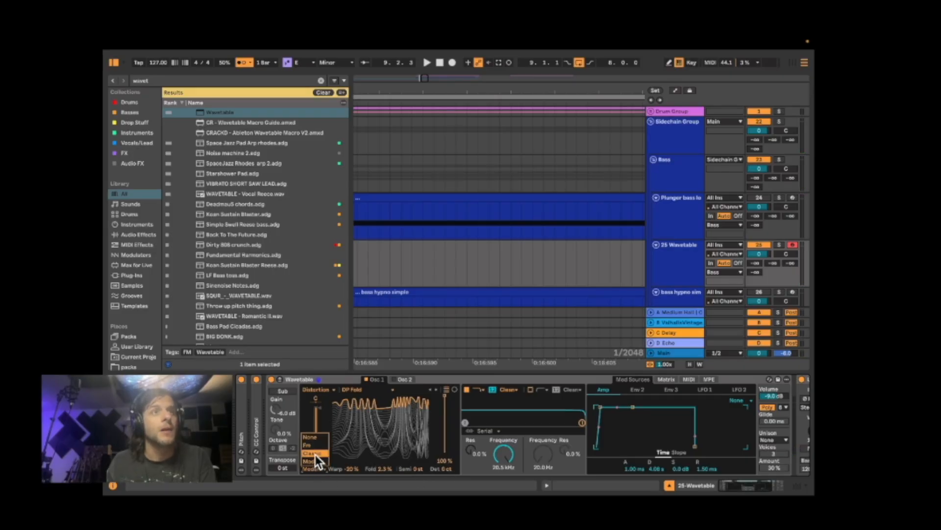
left_click(316, 454)
left_click_drag(347, 468, 381, 469)
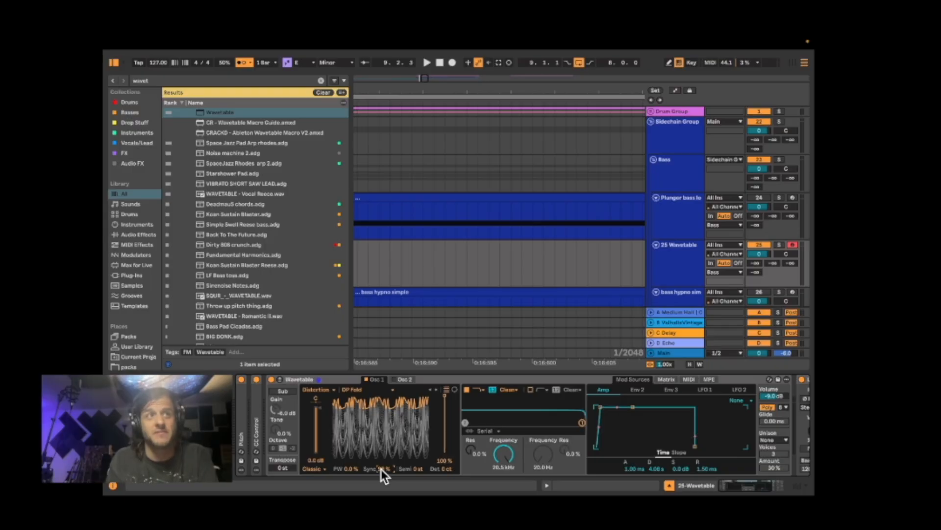
mouse_move(381, 468)
left_mouse_down()
mouse_move(381, 496)
mouse_move(381, 448)
mouse_move(381, 469)
left_mouse_up()
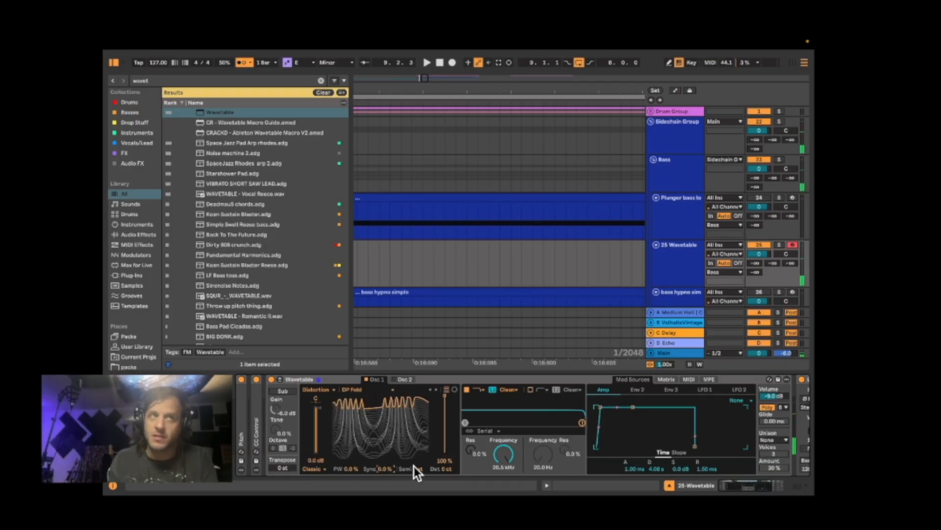
Set oscillator 1's effect to Fm with Tune at 58%, and try the FM amount before returning it to 0.0%.
left_click(315, 469)
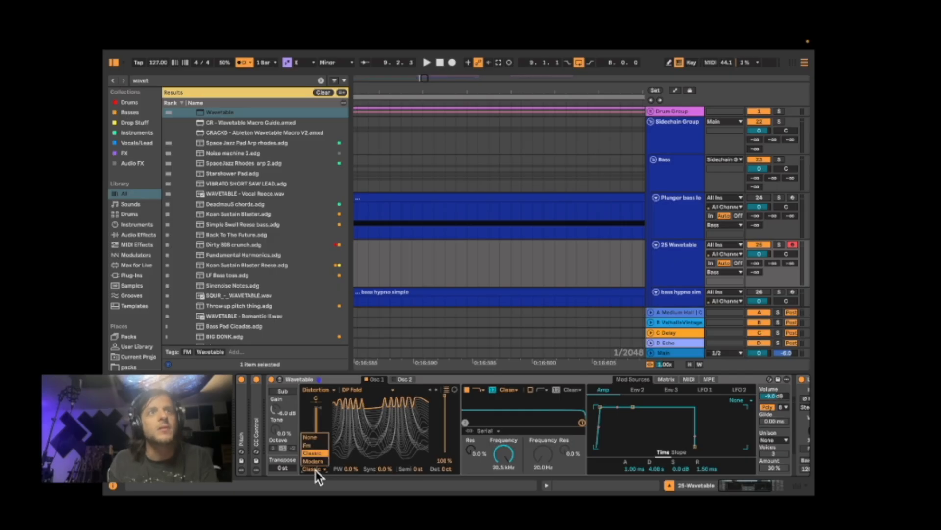
left_click(314, 445)
left_click_drag(349, 467, 348, 420)
mouse_move(384, 467)
left_mouse_down()
mouse_move(385, 452)
mouse_move(385, 469)
left_mouse_up()
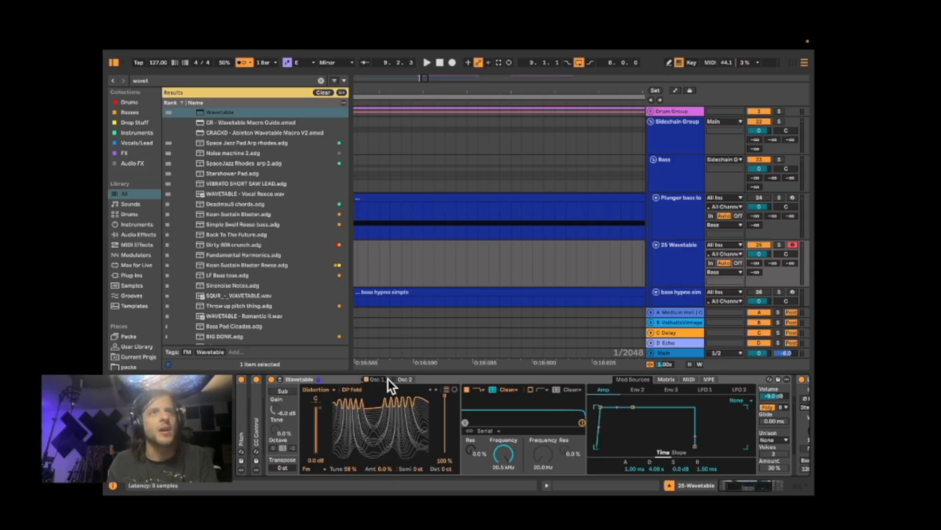
Check the settings of oscillator 2 and return to oscillator 1 of the Wavetable.
left_click(410, 380)
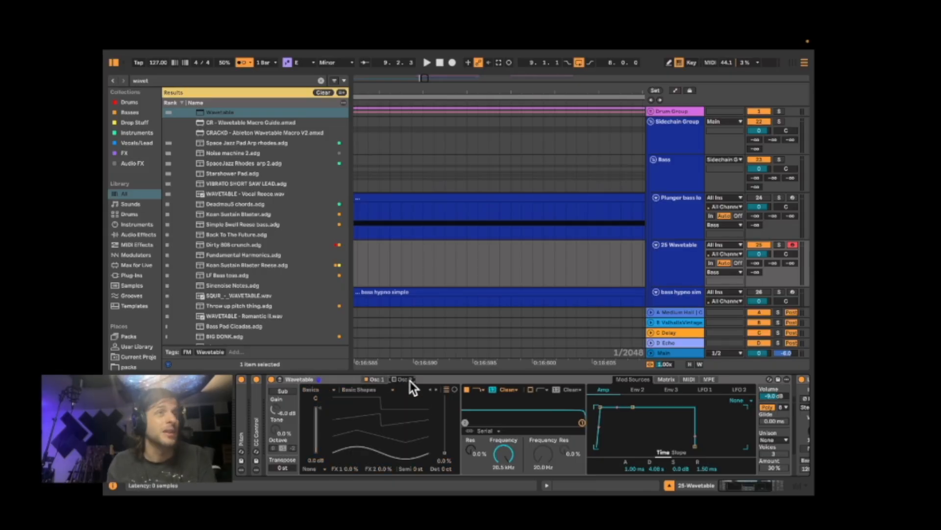
left_click(377, 379)
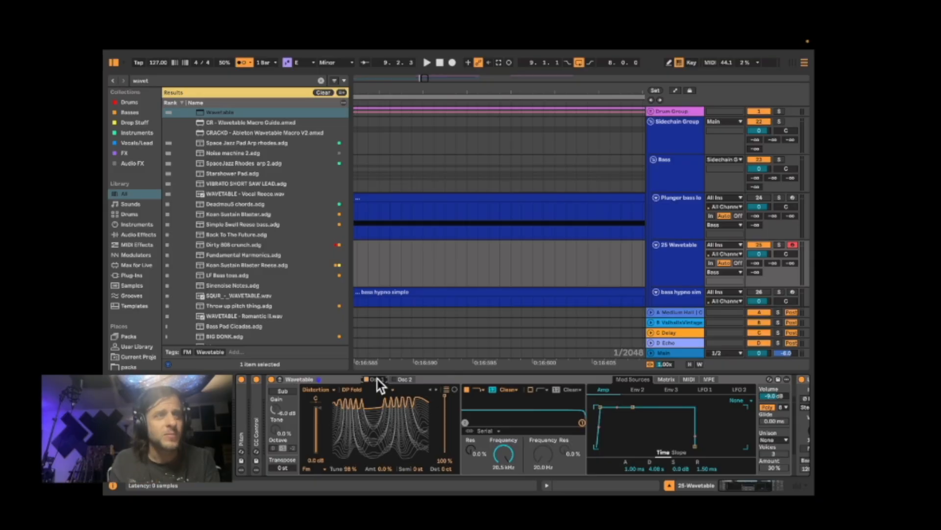
left_click(347, 381)
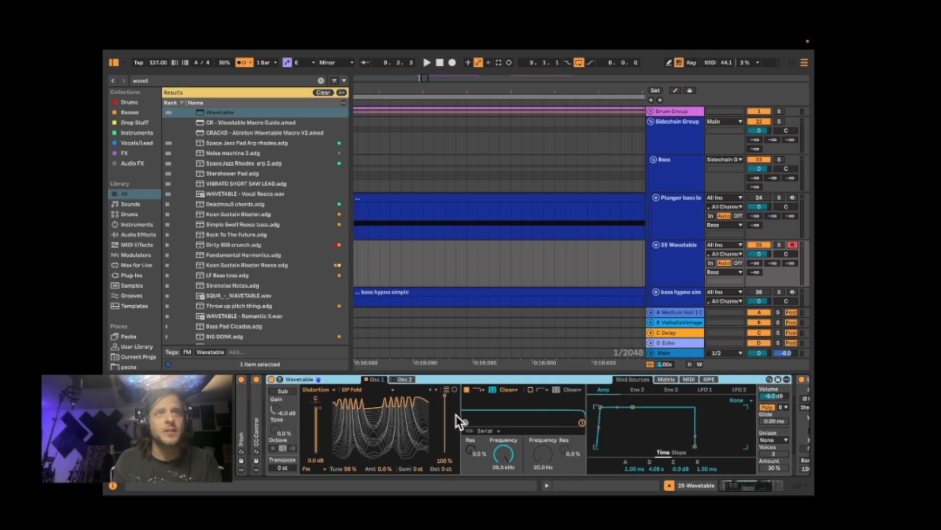
Turn on the sub oscillator and set the first filter to band-pass with its frequency at 994 Hz.
left_click(287, 392)
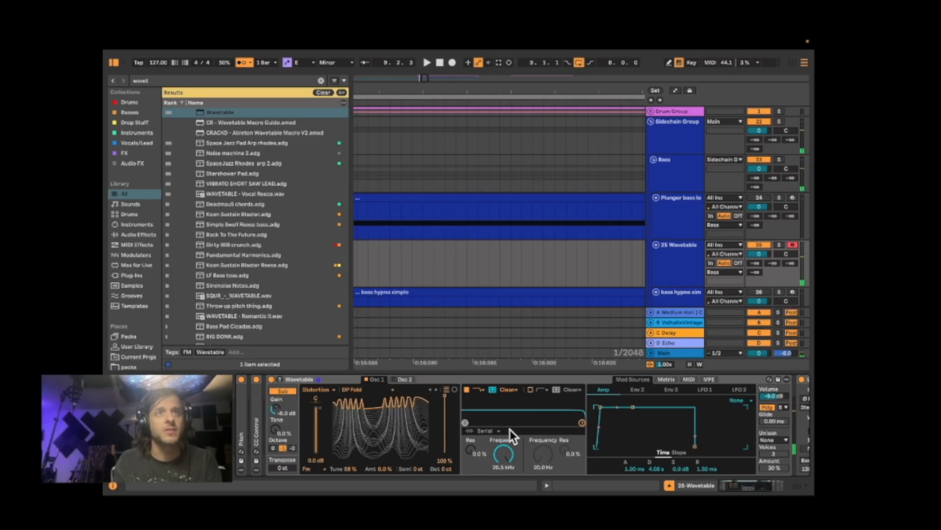
left_click_drag(504, 453, 504, 485)
left_click(478, 388)
left_click(480, 417)
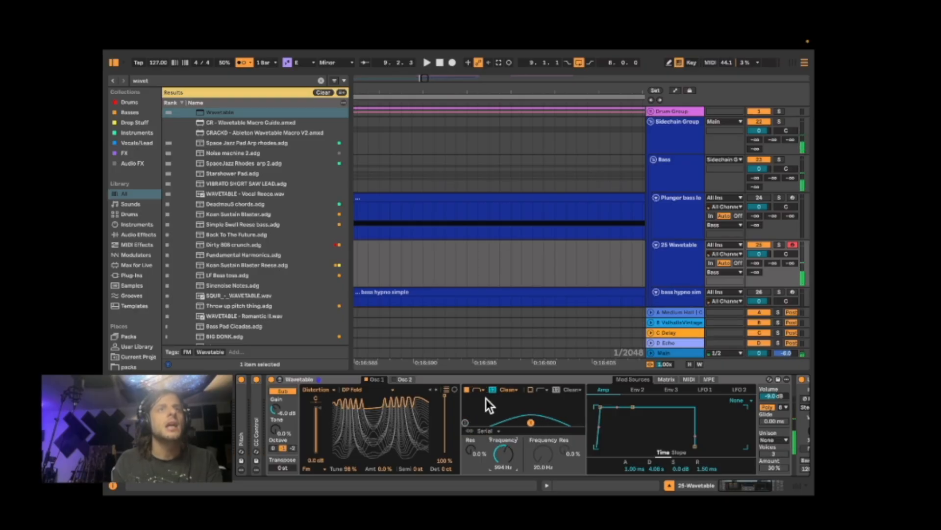
left_click(478, 389)
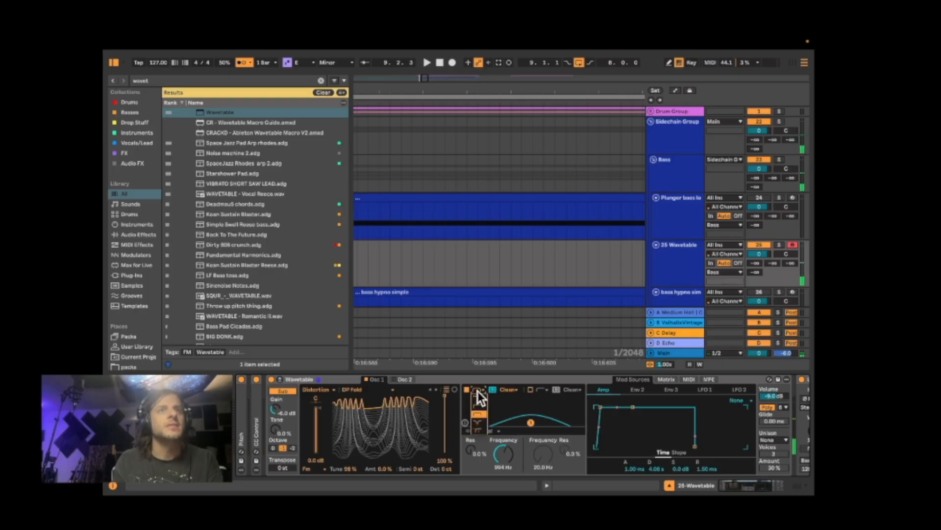
left_click(496, 425)
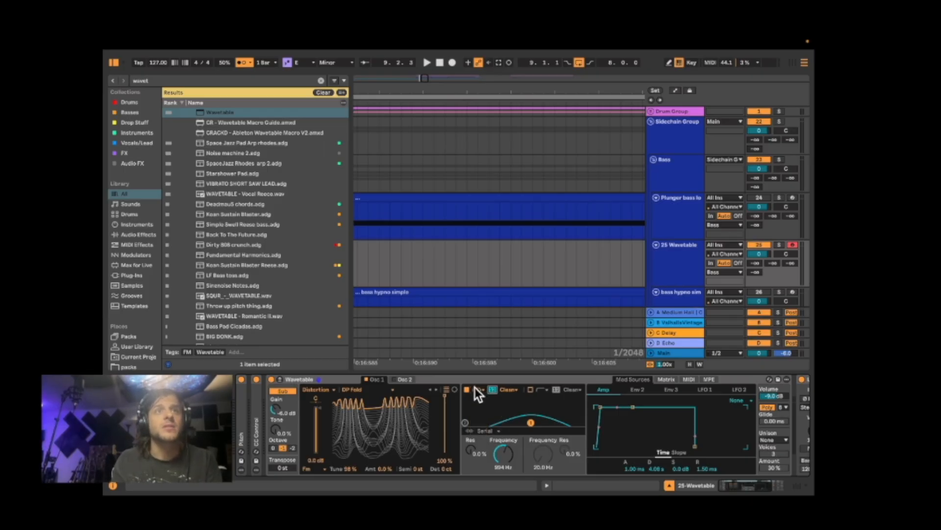
Turn on the second filter, try the Split filter routing, and switch both filters off.
left_click(530, 389)
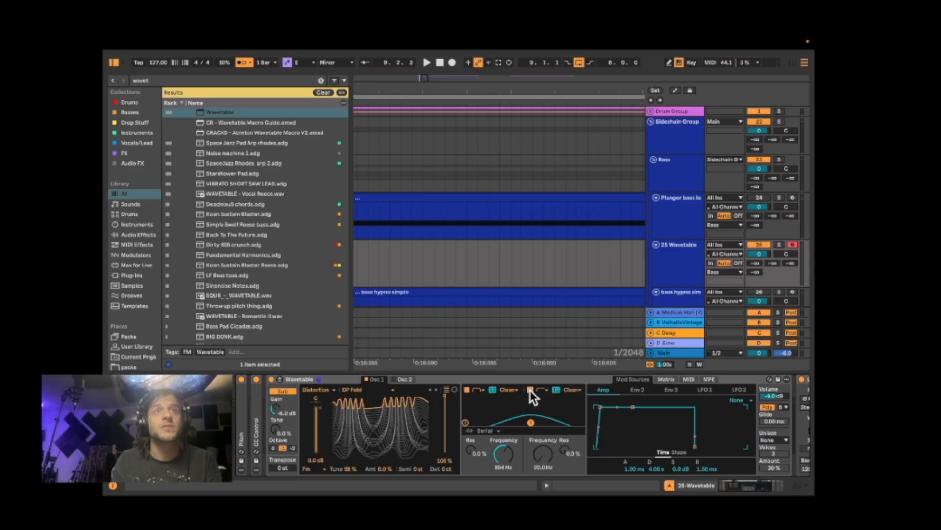
left_click(488, 430)
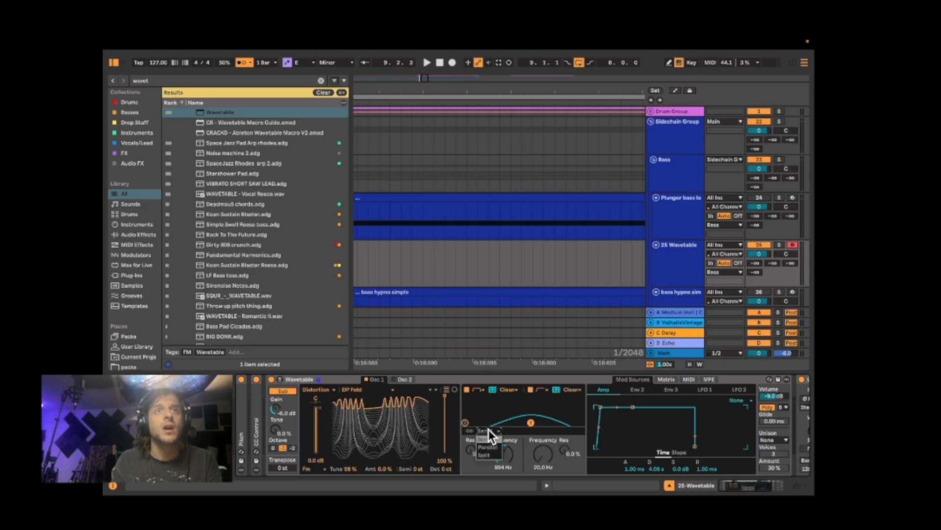
left_click(483, 456)
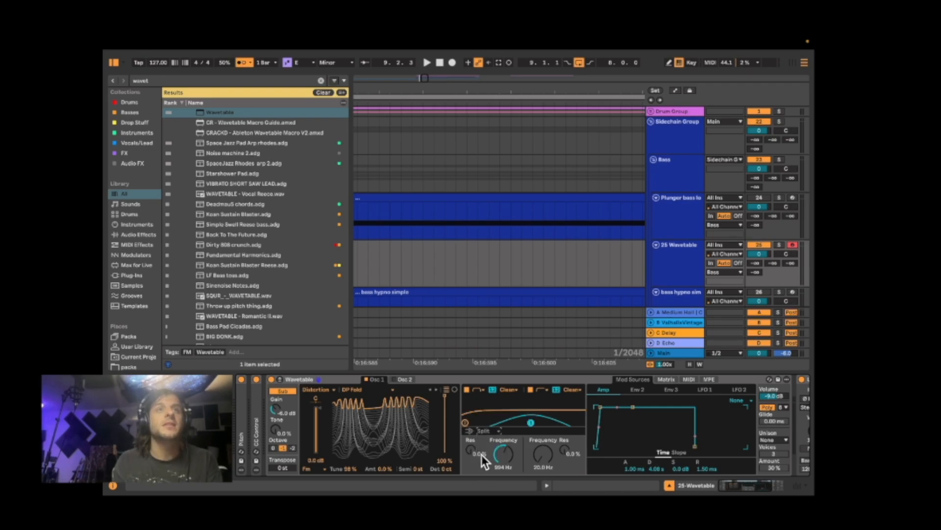
left_click(467, 390)
left_click(529, 390)
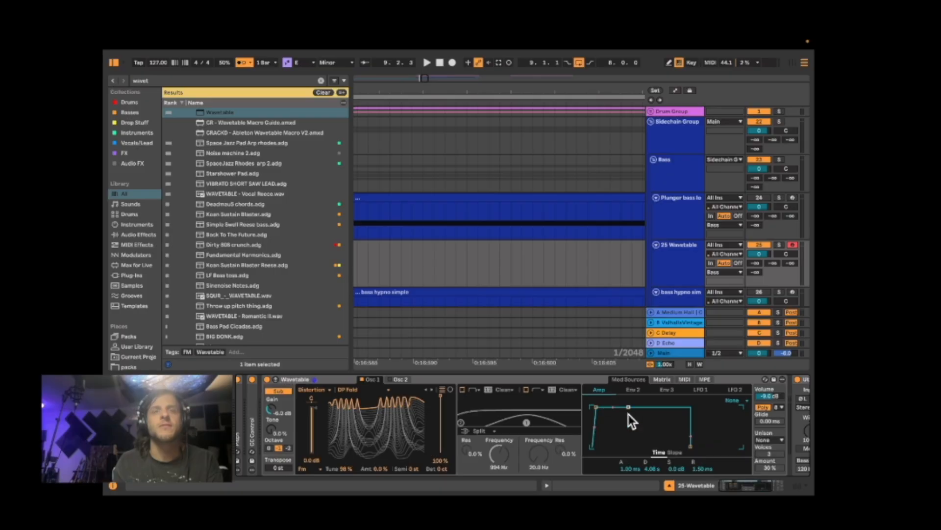
Shorten the Amp envelope's decay and look through the Env 2, Env 3 and LFO modulation sources.
left_click_drag(628, 409, 615, 407)
left_click(632, 390)
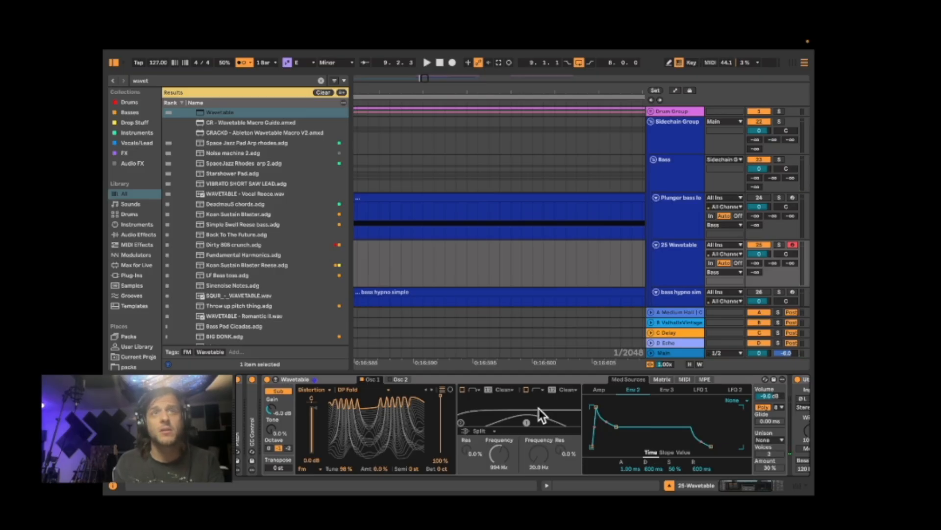
left_click(600, 391)
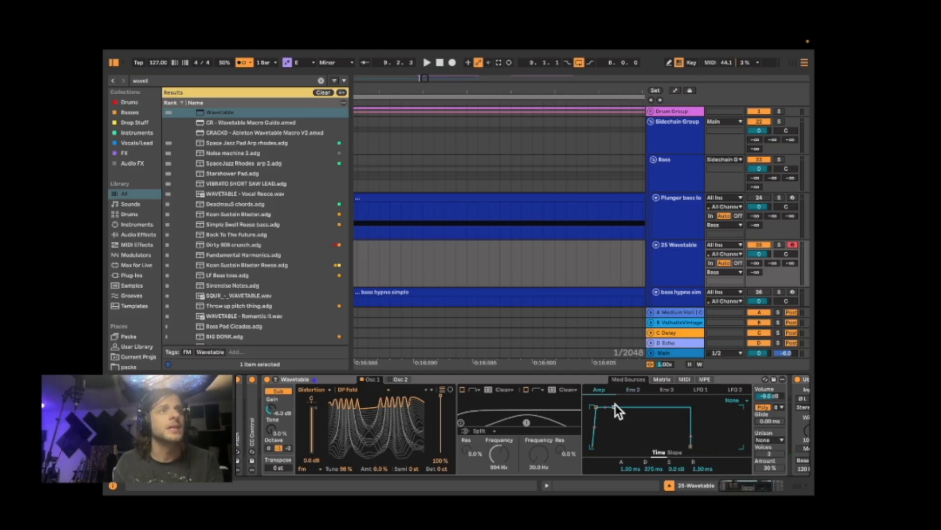
left_click(636, 392)
left_click(664, 390)
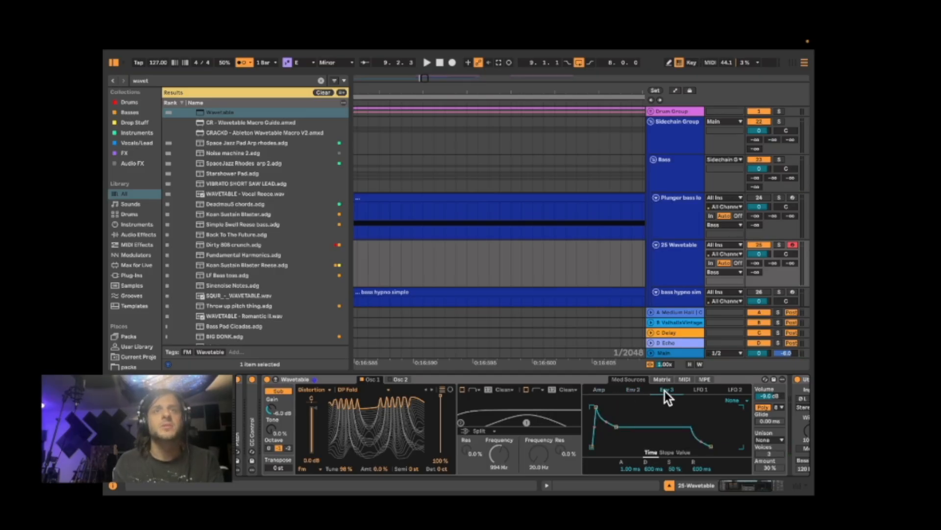
left_click(697, 391)
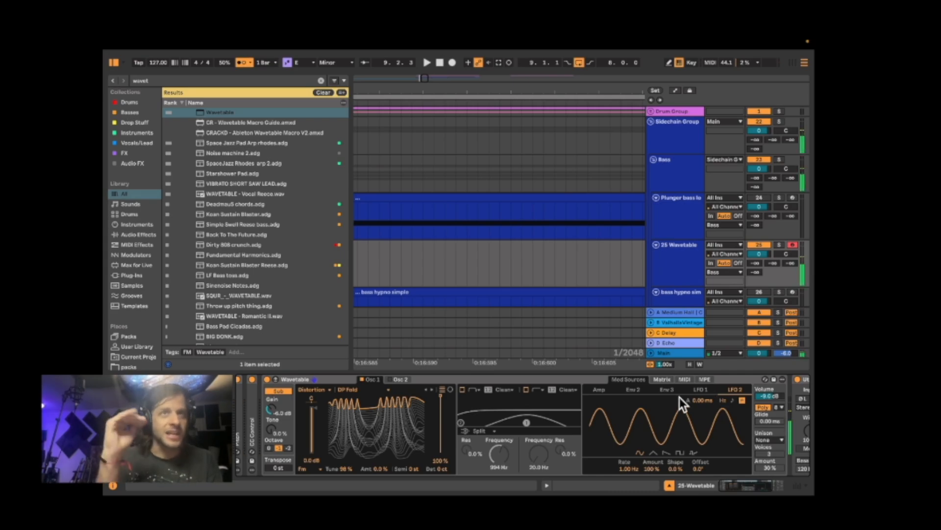
left_click(635, 390)
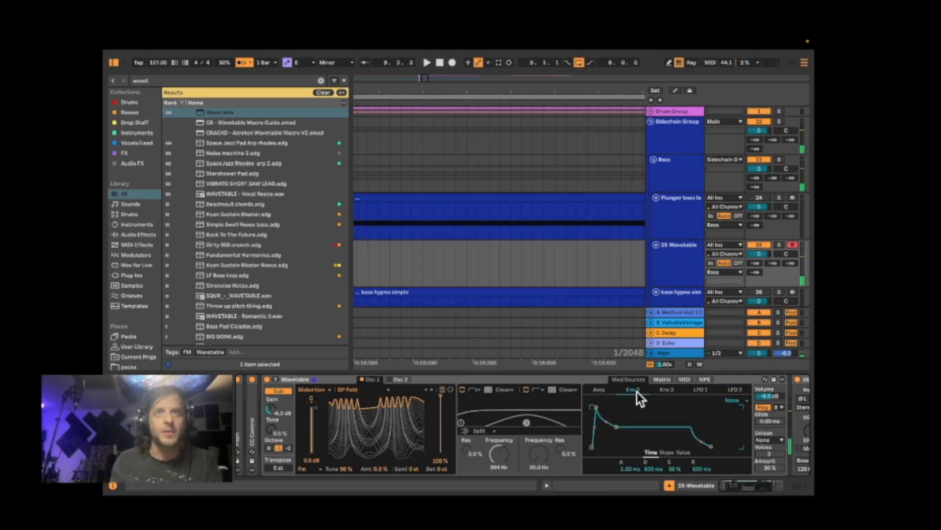
Turn filter 1 on with Serial routing, and set its frequency to about 480 Hz and its resonance to 60%.
left_click(462, 389)
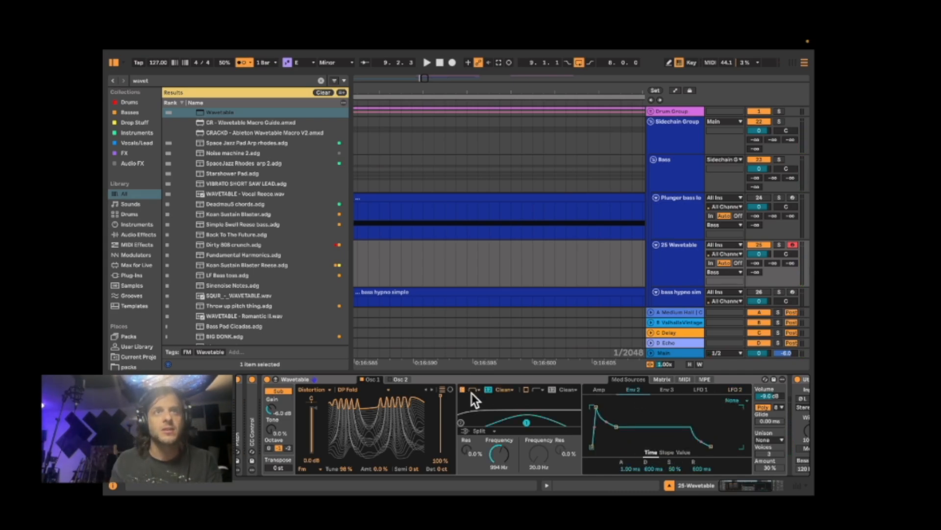
left_click(481, 428)
left_click(478, 441)
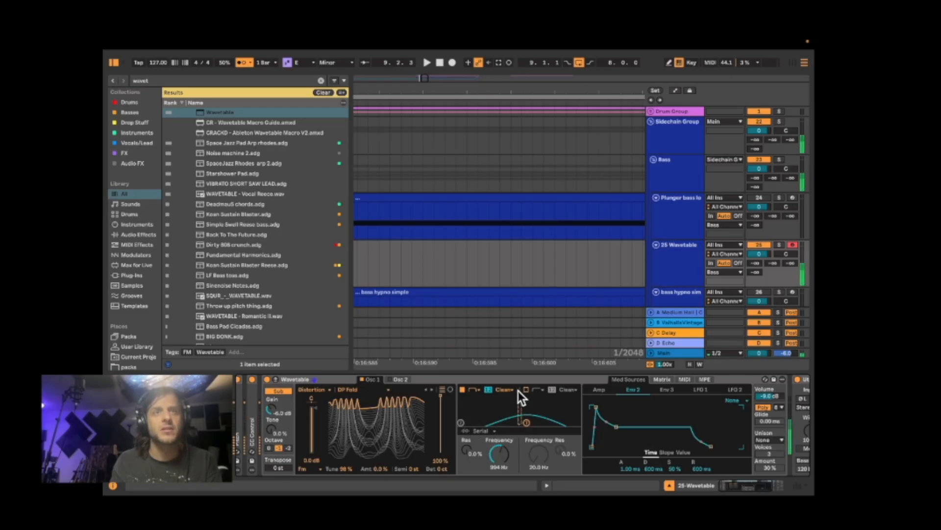
mouse_move(526, 422)
left_mouse_down()
mouse_move(521, 402)
mouse_move(515, 410)
left_mouse_up()
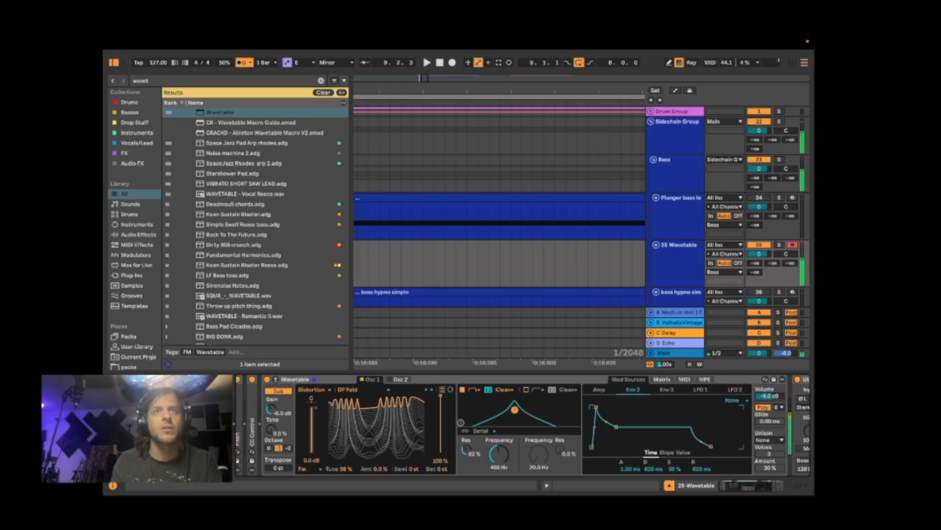
Modulate filter 1's frequency with Env 2, setting the filter to 191 Hz and 79% resonance.
left_click(661, 378)
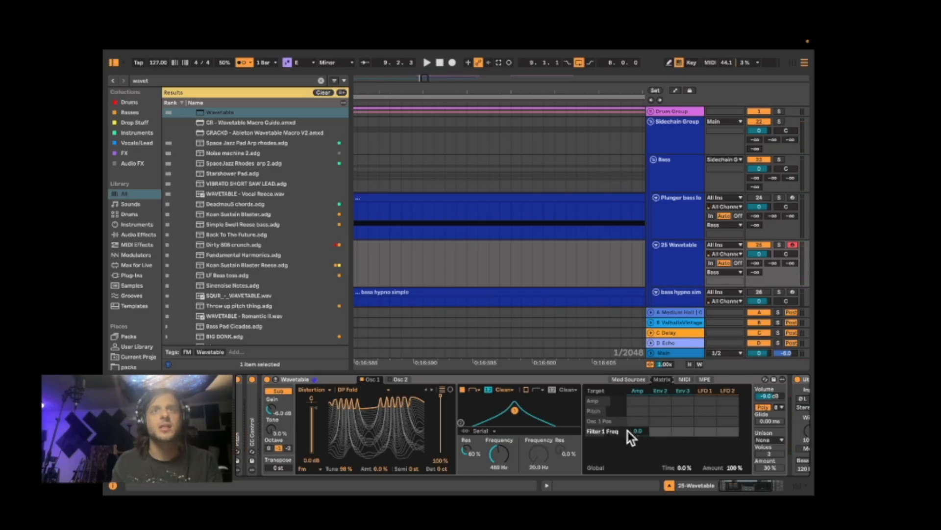
scroll(500, 455, "down", 10)
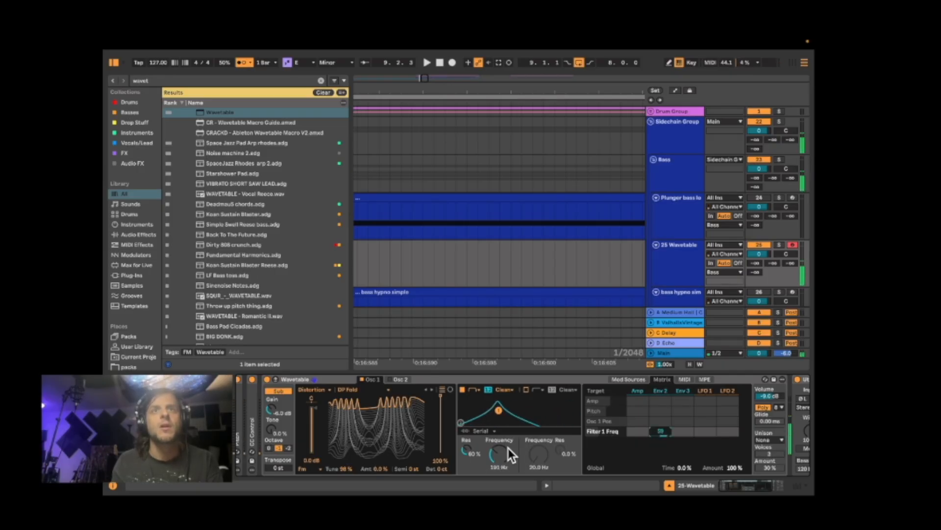
left_click(469, 449)
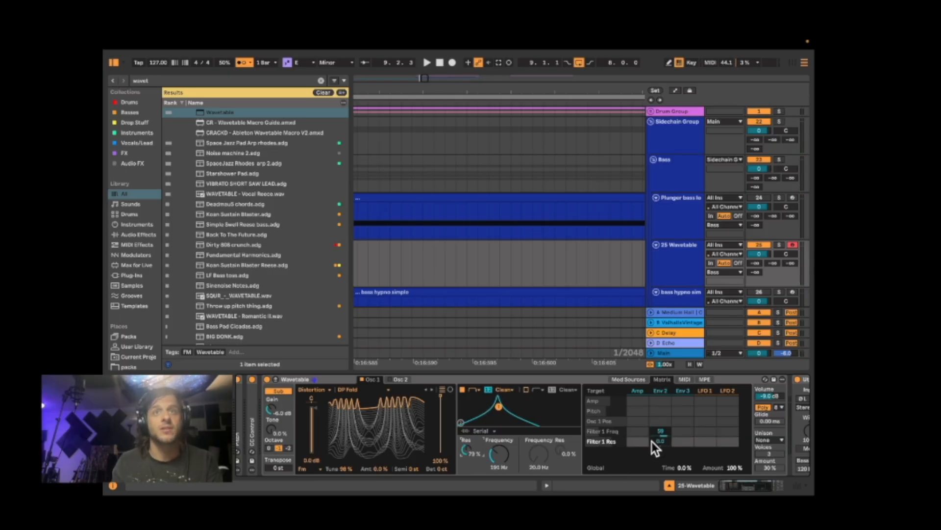
Shape Env 2 with 0.00 ms attack, 683 ms decay, 58% sustain and a longer release of about 1.6 s.
left_click_drag(654, 442, 619, 448)
left_click(661, 390)
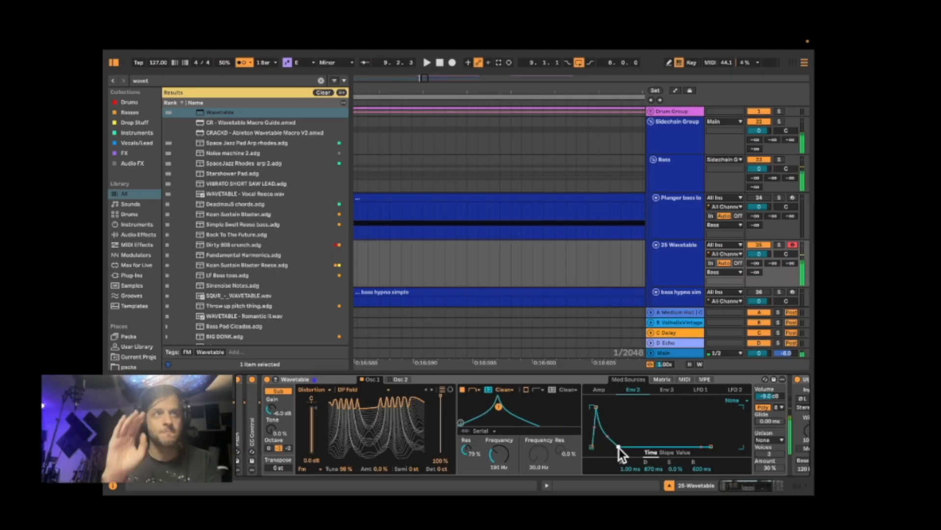
left_click_drag(626, 469, 652, 456)
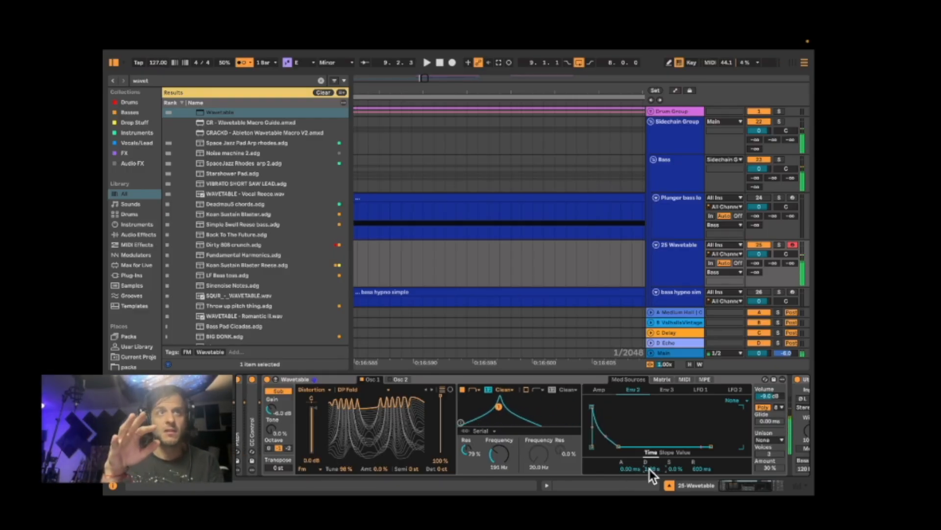
left_click_drag(649, 469, 671, 444)
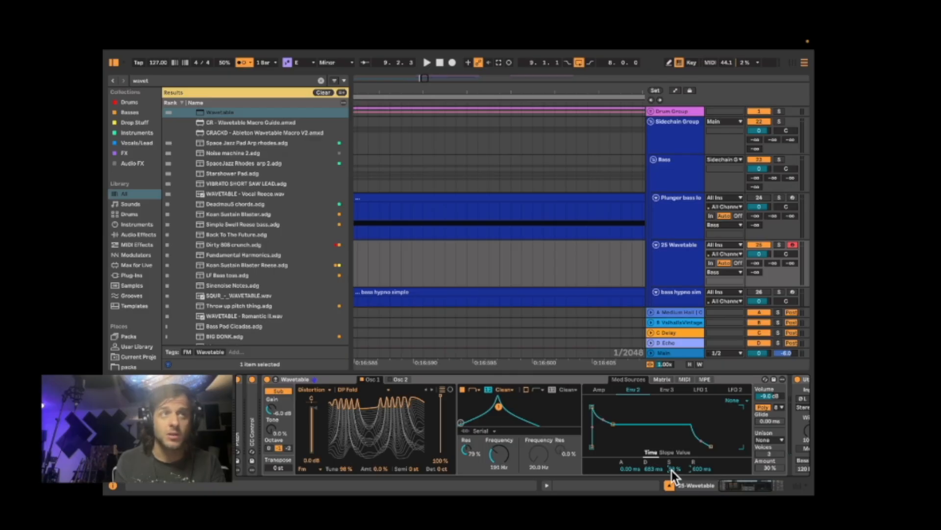
left_click_drag(699, 468, 699, 456)
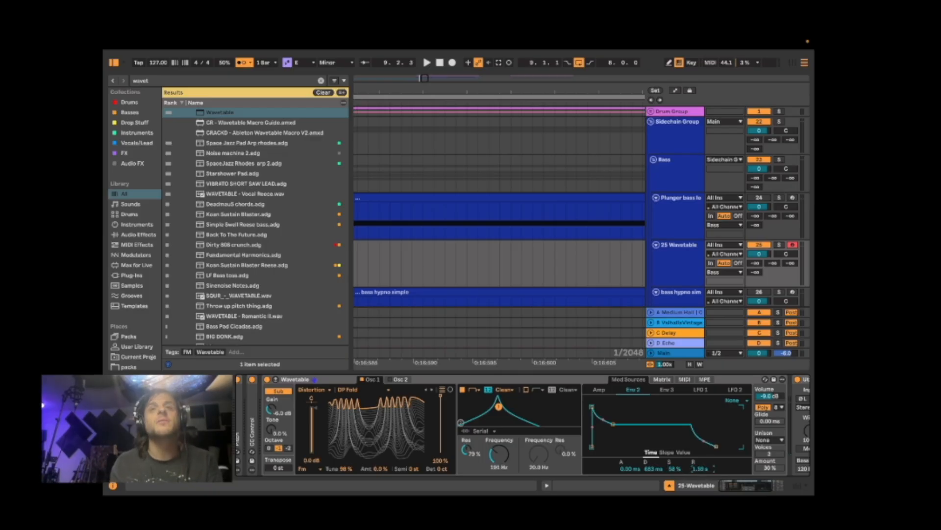
Set the Amp envelope's release to about 70 ms and check Env 2 and Env 3.
left_click(598, 389)
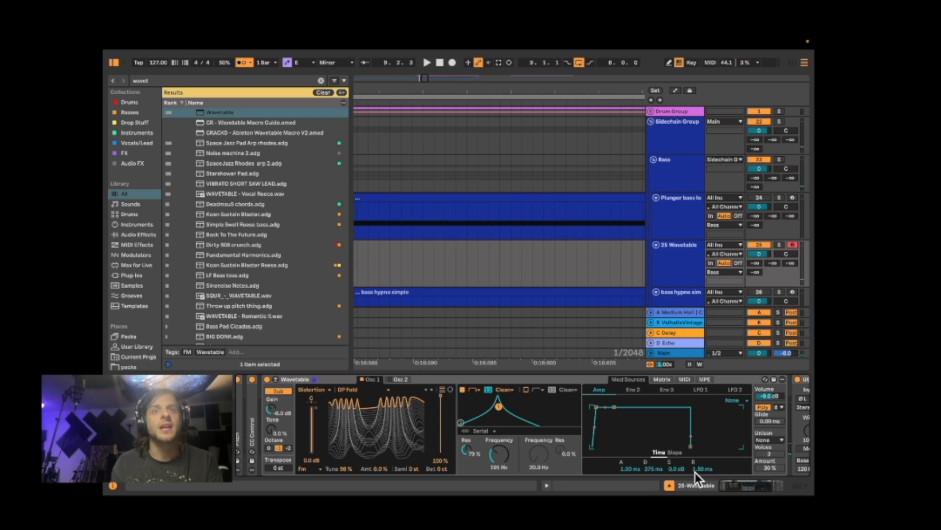
left_click_drag(696, 470, 696, 453)
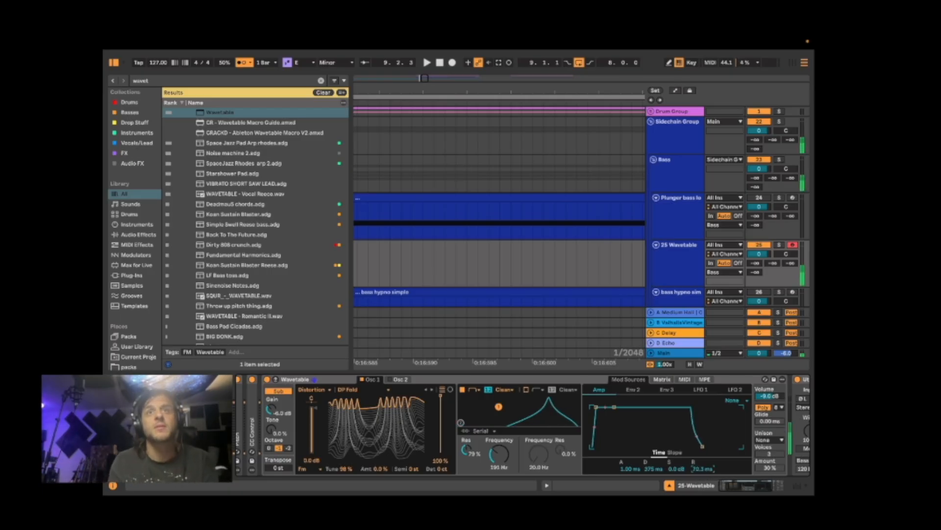
left_click(638, 392)
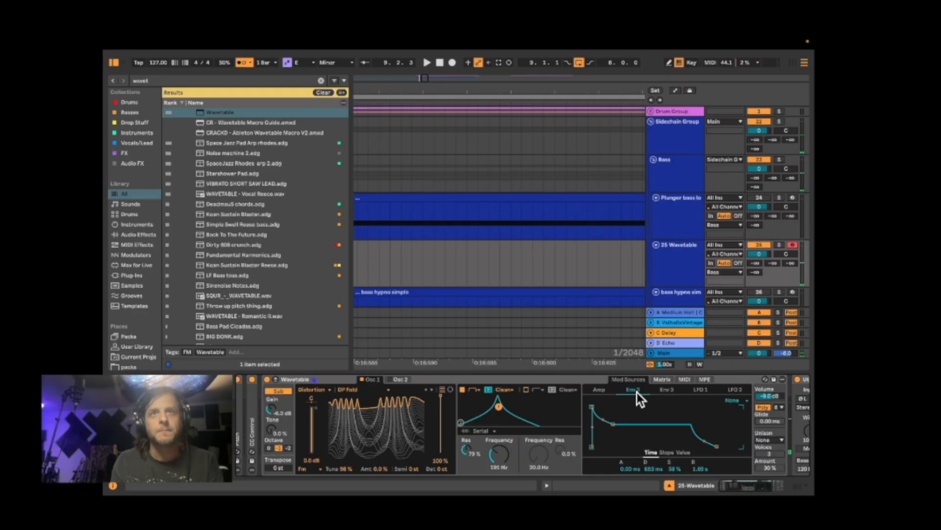
left_click(666, 390)
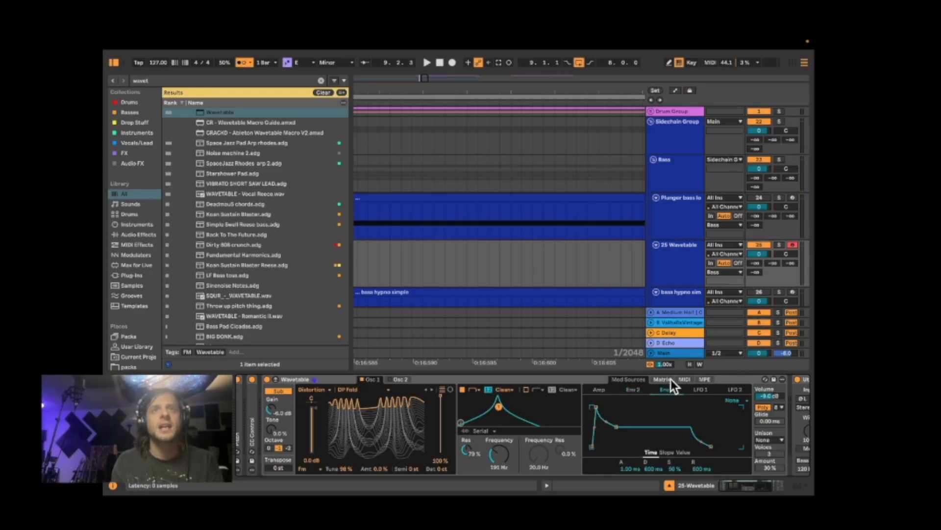
Replace Env 2's filter modulation with LFO 1 modulating filter 1's frequency and resonance.
left_click(663, 379)
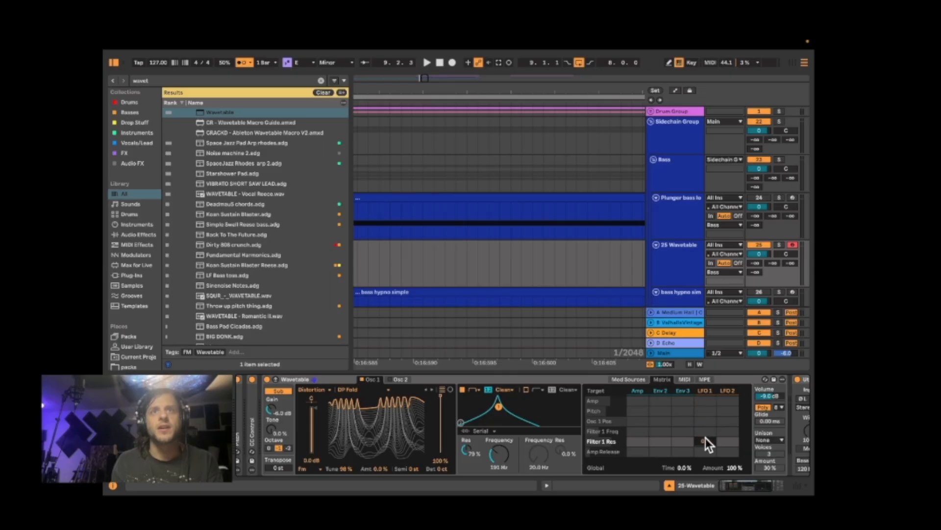
mouse_move(705, 437)
left_mouse_down()
mouse_move(705, 425)
mouse_move(709, 431)
left_mouse_up()
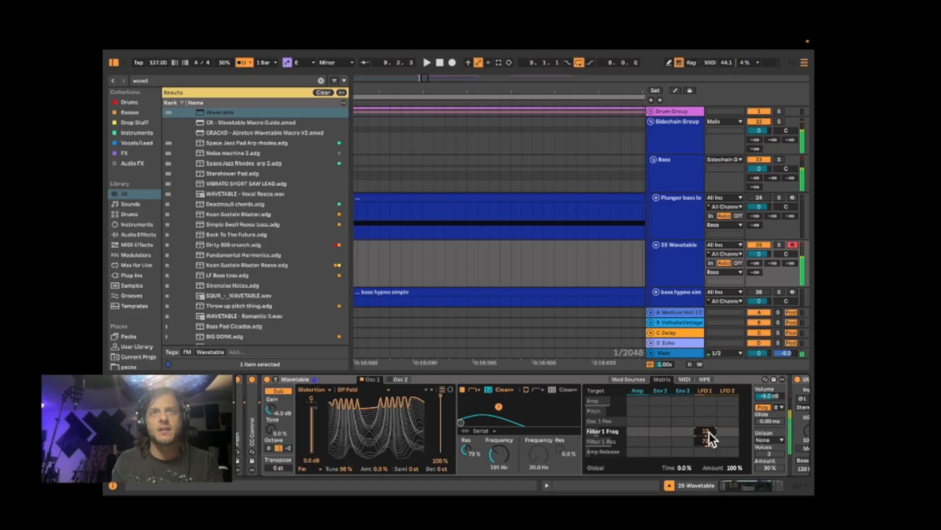
Set LFO 1 to a falling sawtooth at about 3.6 Hz with 91% amount and a raised shape value.
left_click(706, 390)
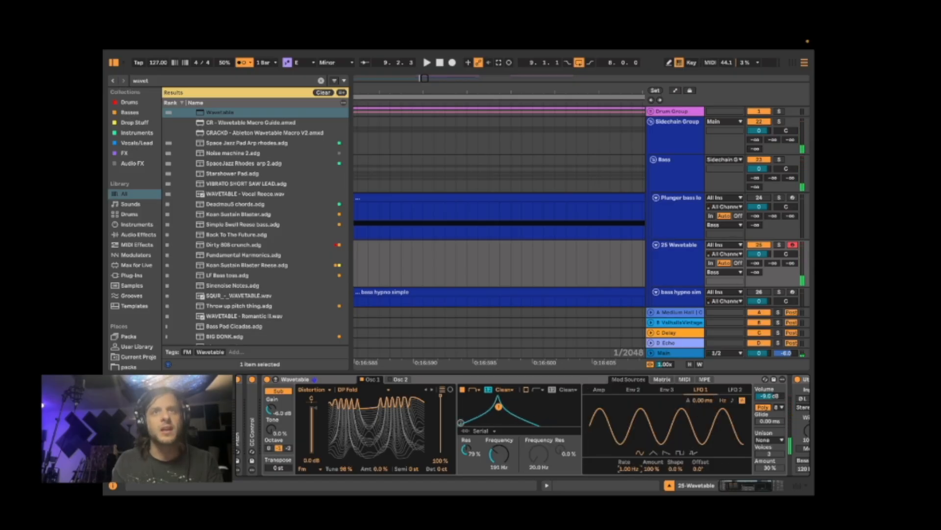
left_click_drag(636, 469, 637, 451)
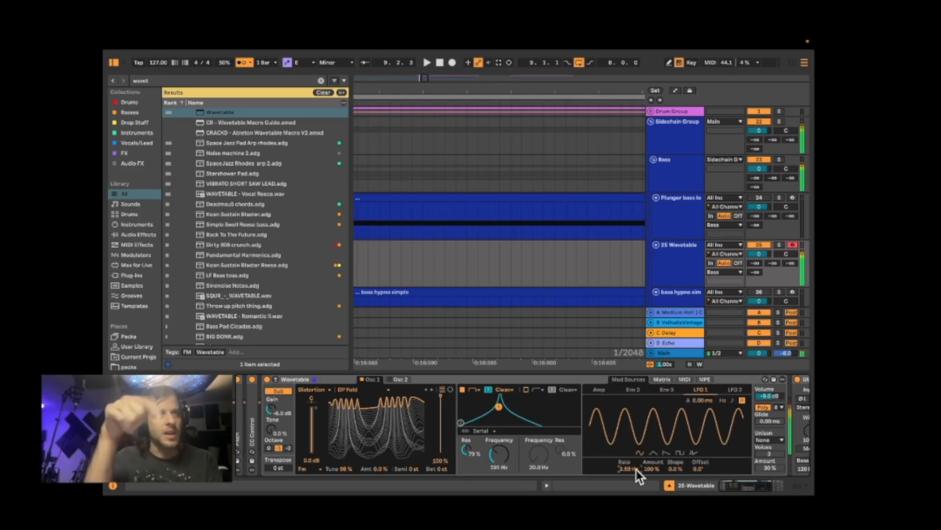
mouse_move(651, 470)
left_mouse_down()
mouse_move(652, 491)
mouse_move(651, 470)
left_mouse_up()
left_click(662, 448)
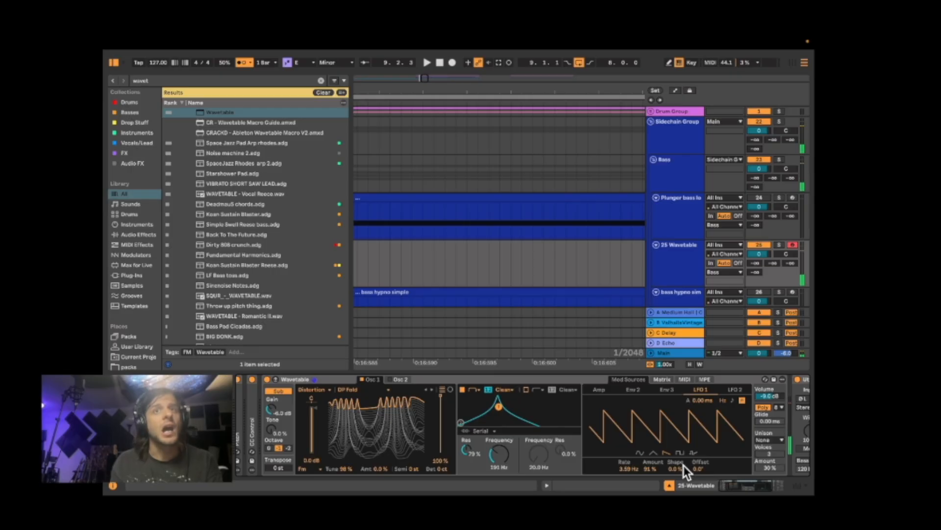
left_click_drag(681, 467, 681, 442)
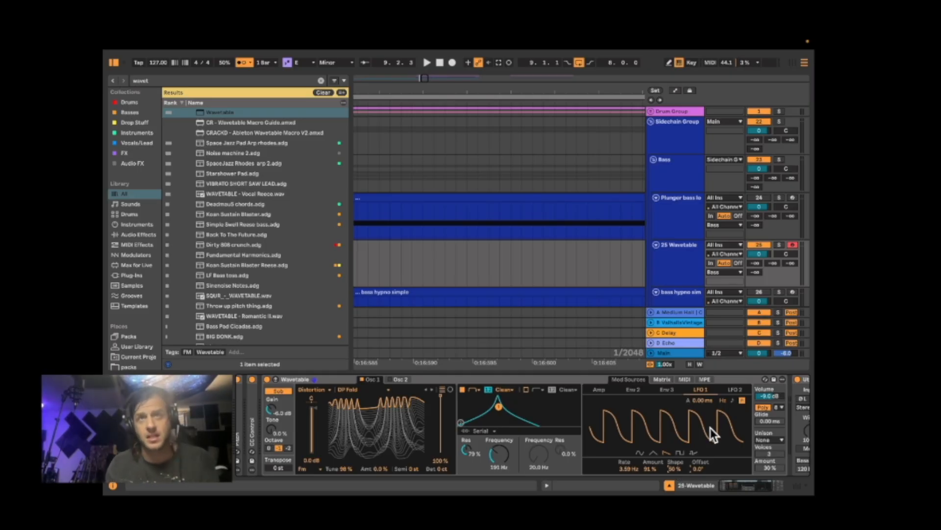
Examine the MIDI modulation assignments of the Wavetable.
scroll(702, 428, "right", 3)
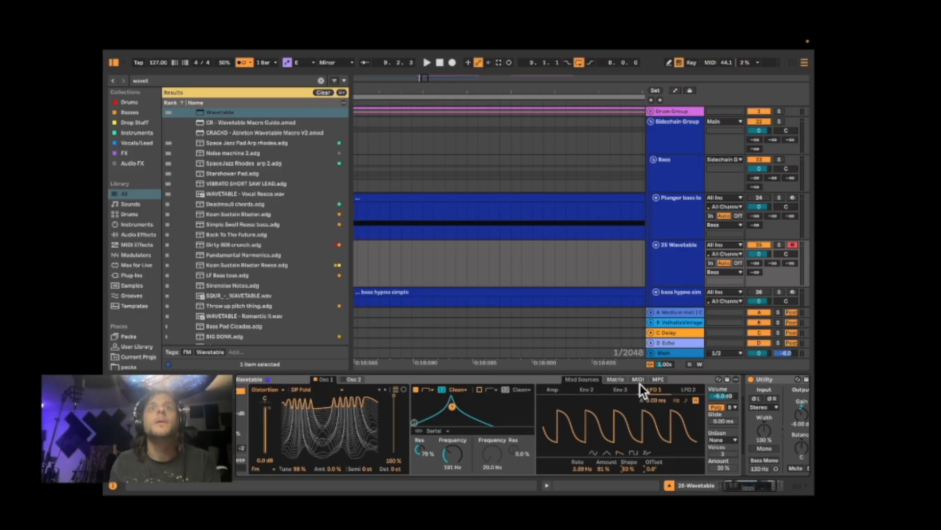
scroll(645, 452, "right", 2)
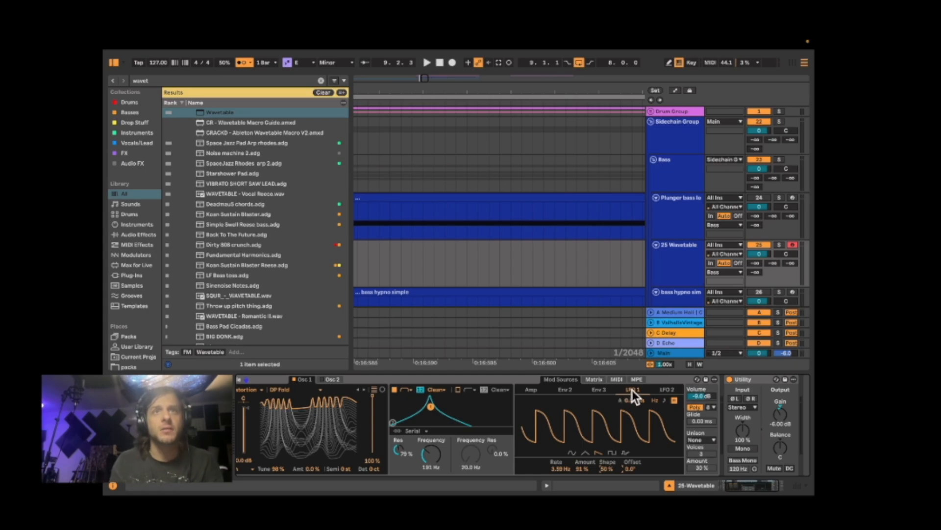
left_click(617, 380)
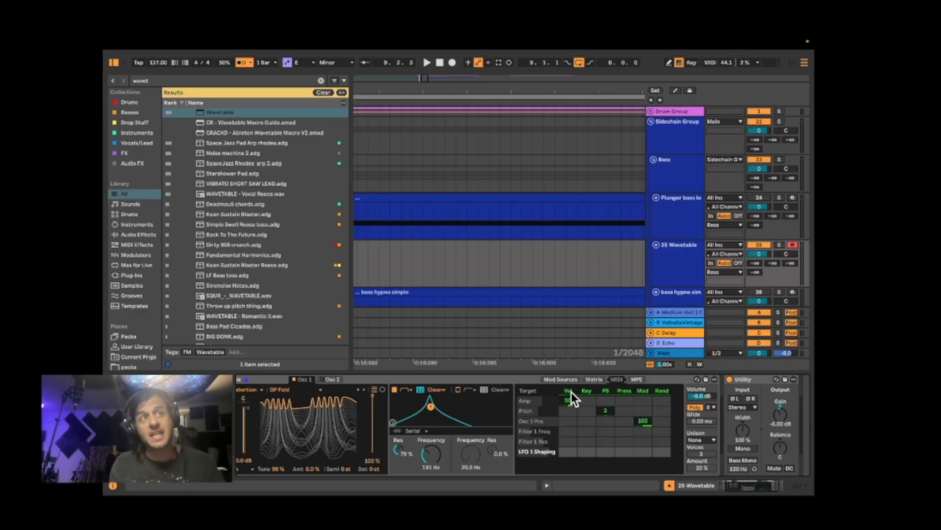
Open the Plunger bass clip to view its notes and velocities, and return to the Wavetable track.
left_click(487, 283)
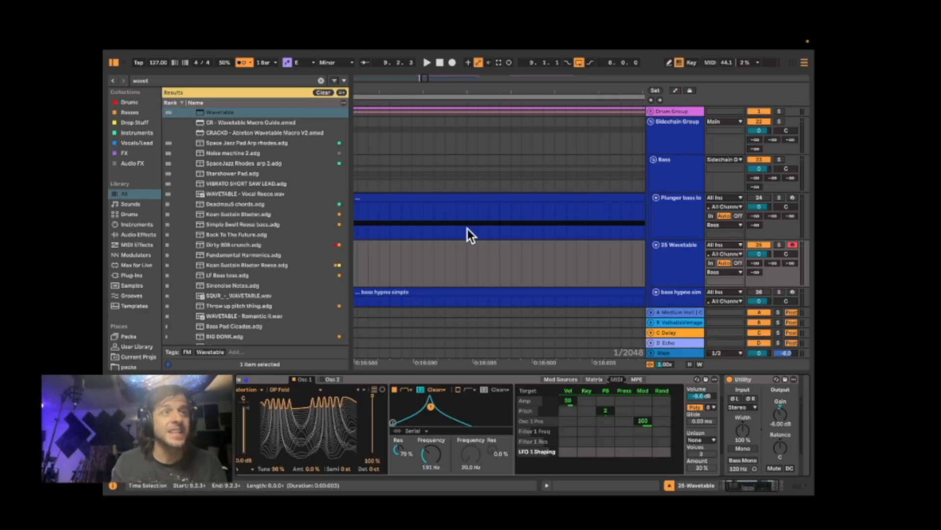
left_click(448, 206)
double_click(448, 202)
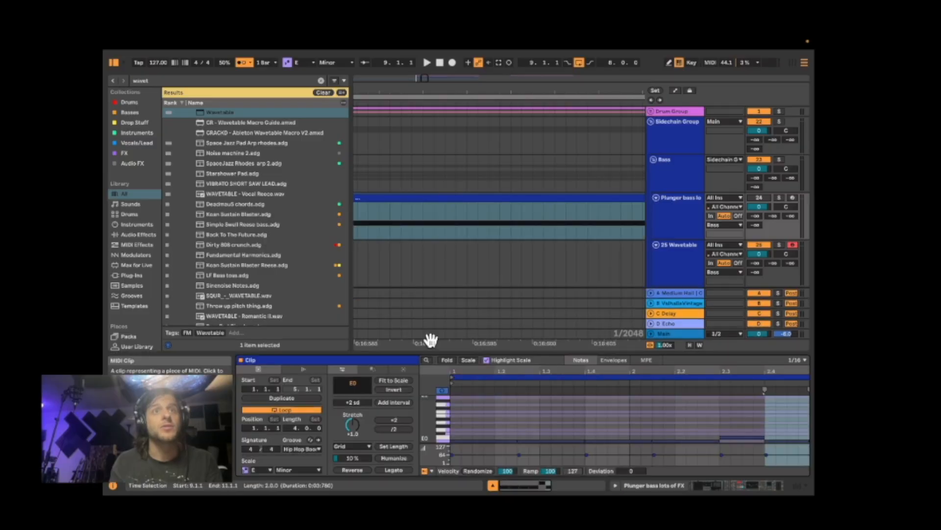
left_click(667, 271)
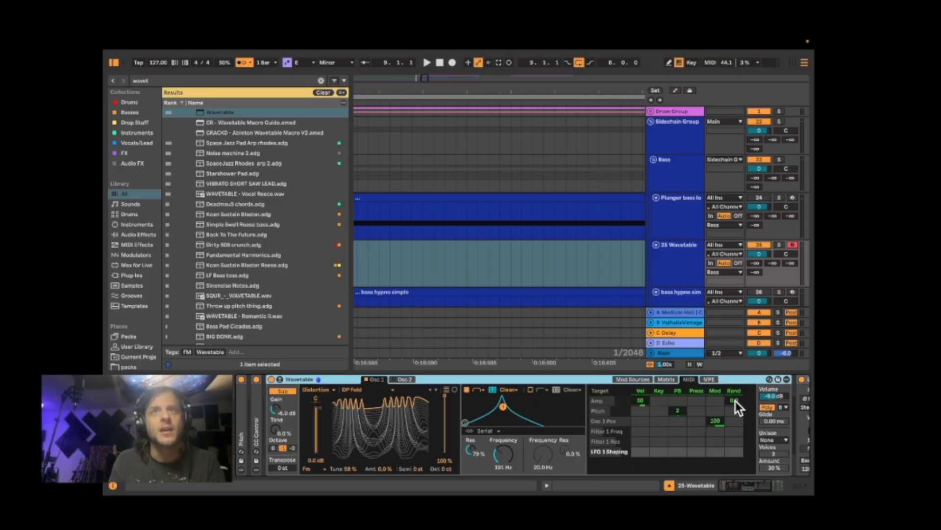
View the Wavetable's MPE assignments, then set the voice mode to Mono with a 384 ms glide and compare it with Poly.
left_click(709, 379)
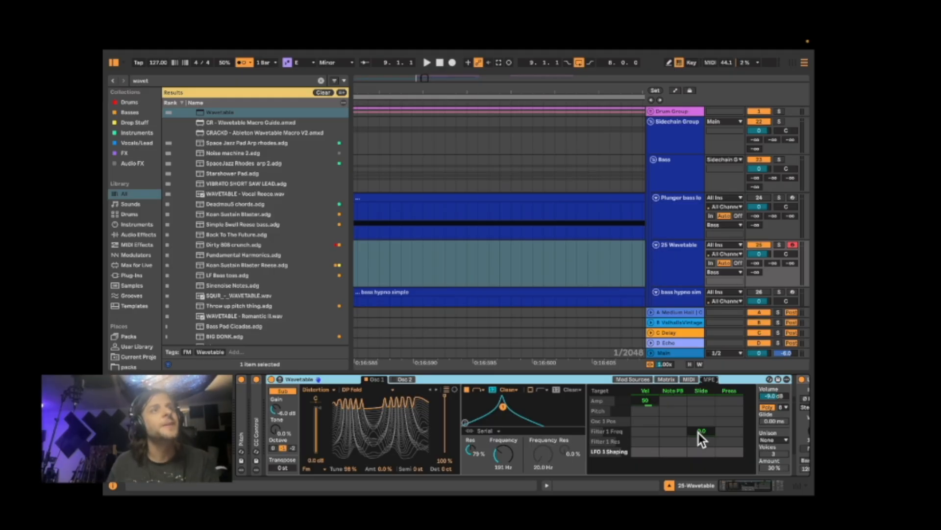
left_click(771, 395)
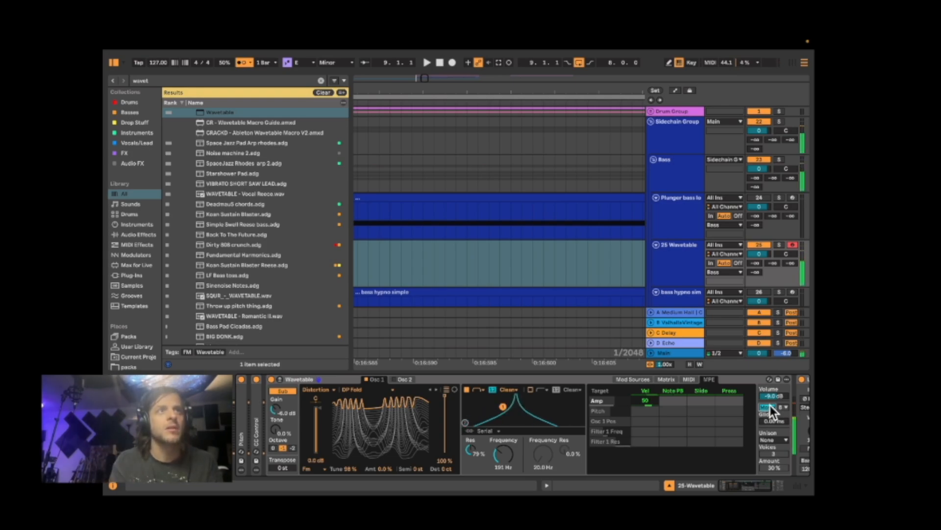
left_click_drag(773, 422, 773, 407)
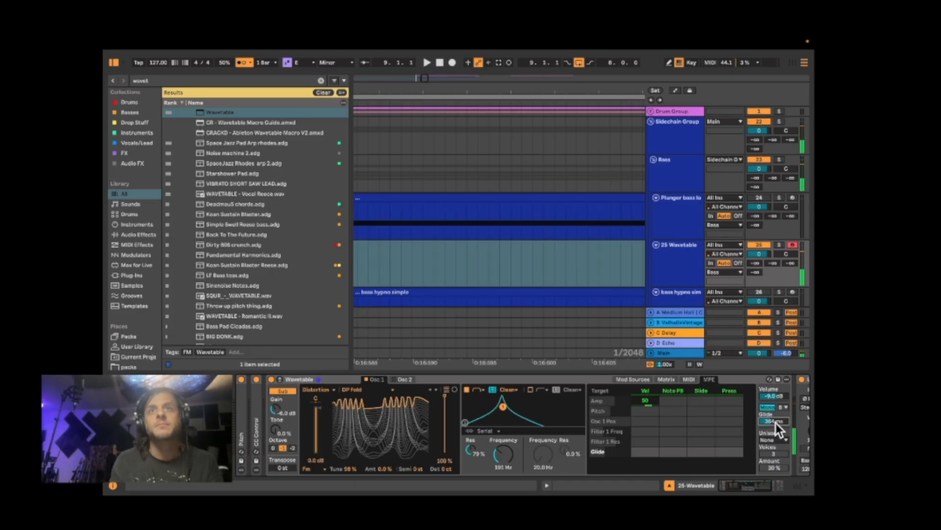
left_click(766, 407)
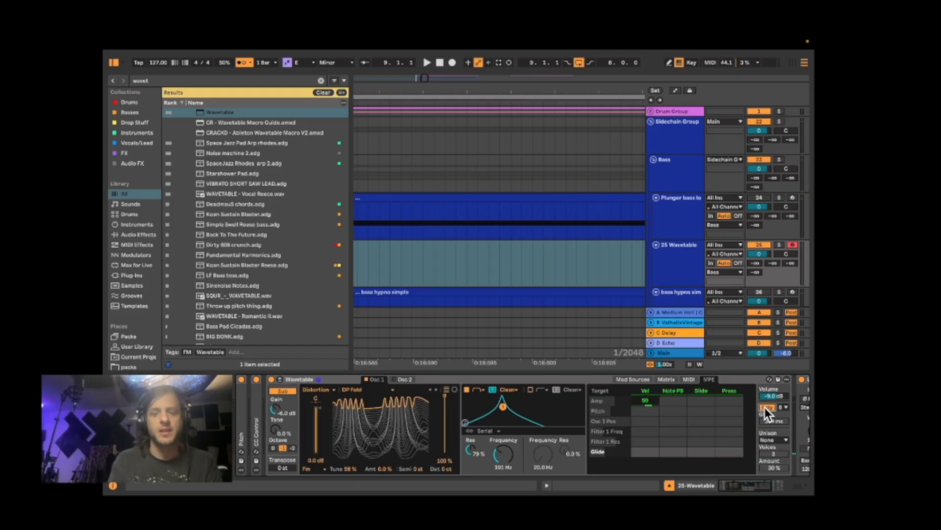
key("z")
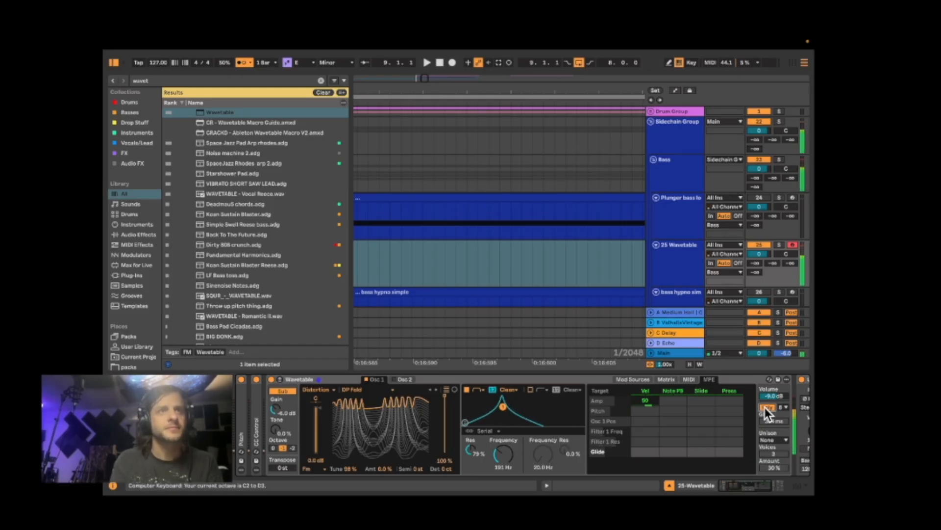
left_click(767, 407)
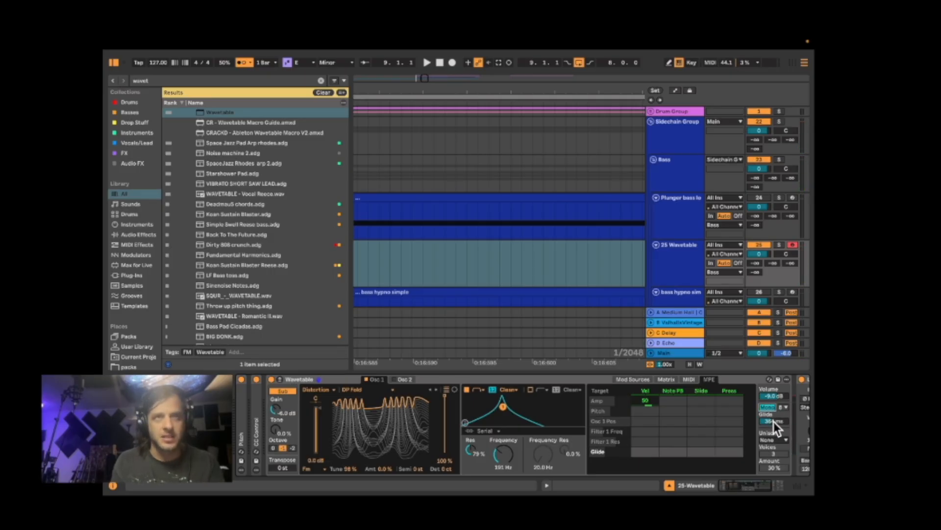
Try the Noise and Phase Sync unison modes, raising the unison amount to 81%.
left_click(774, 439)
left_click(778, 392)
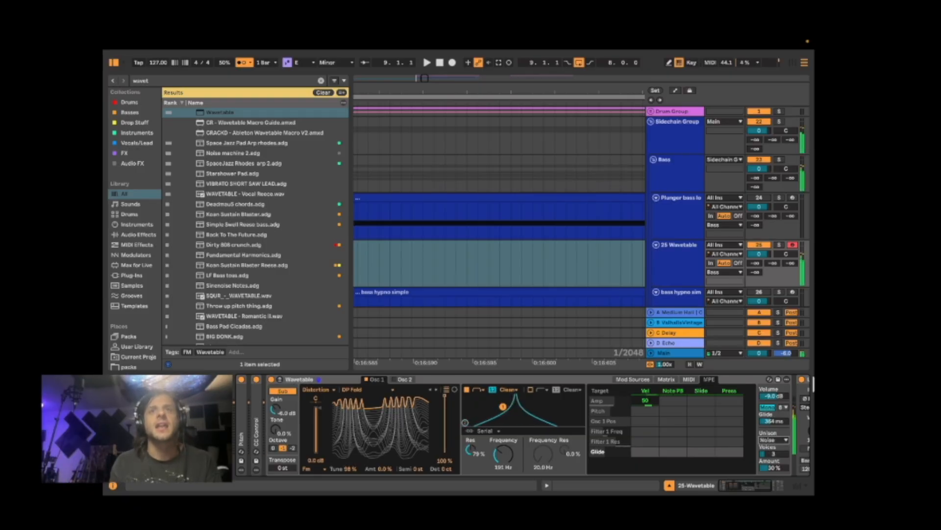
key("Down")
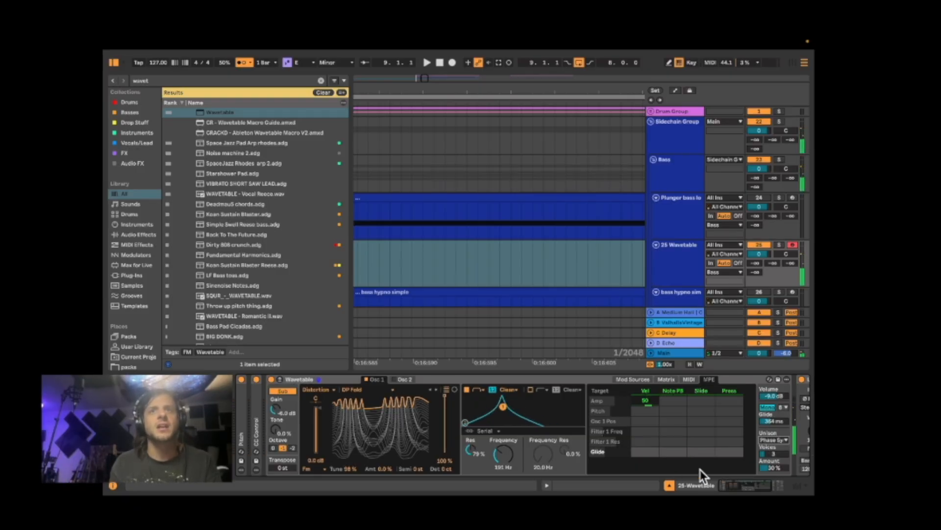
left_click_drag(774, 468, 774, 432)
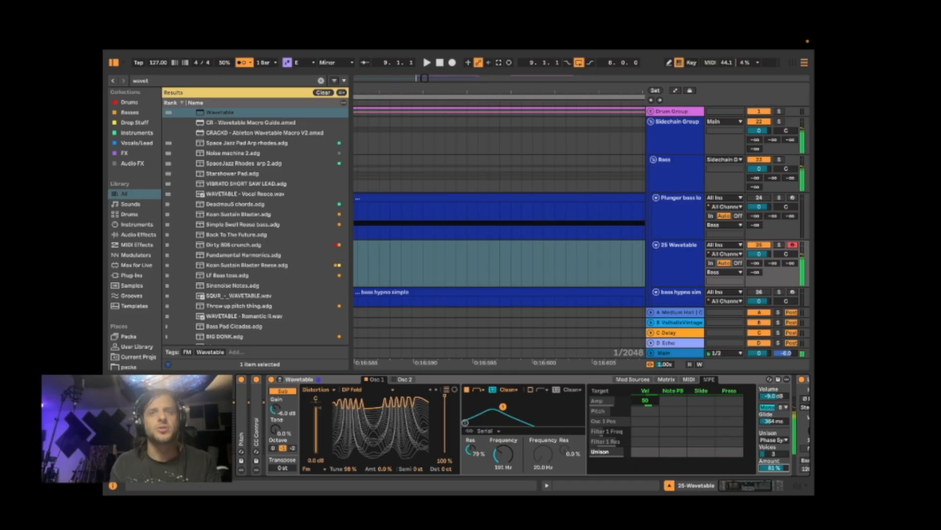
Try the Position Spread unison mode, then switch to Random Note with the amount at 36%.
left_click(787, 442)
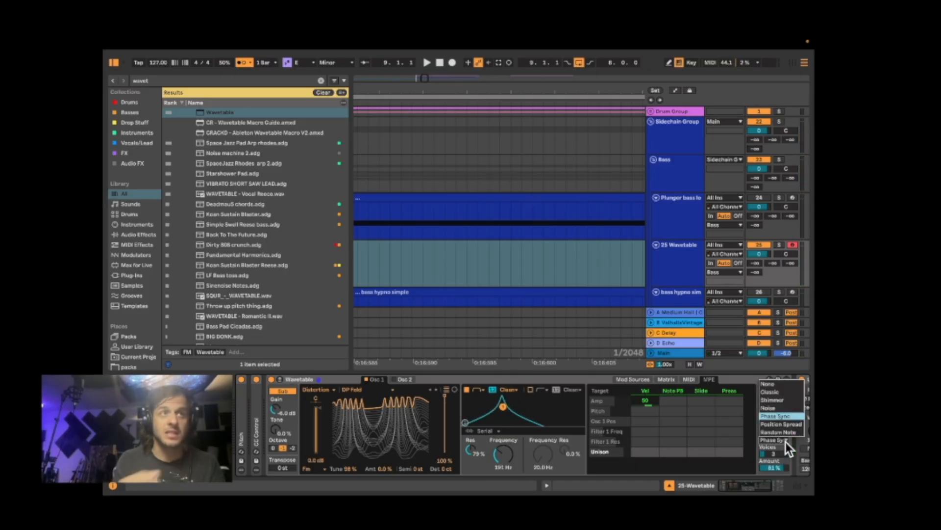
left_click(784, 423)
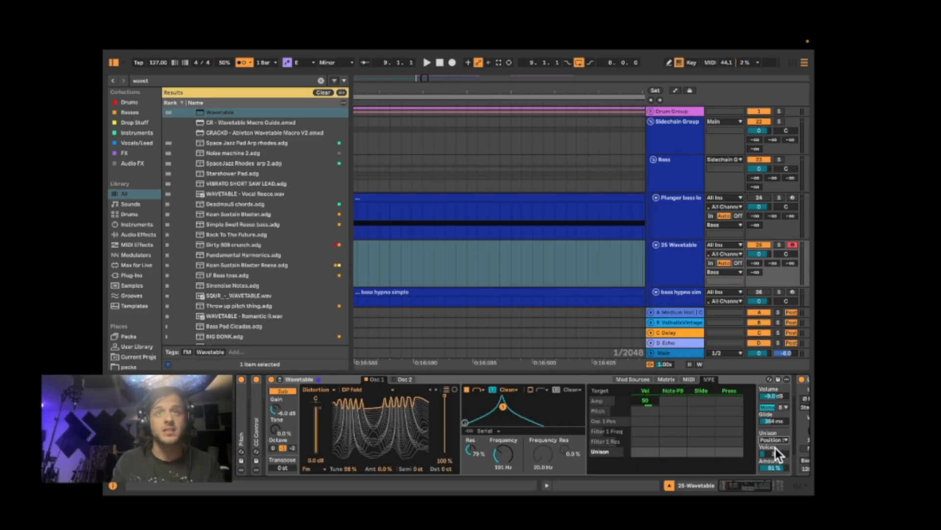
key("Down")
left_click_drag(775, 466, 776, 431)
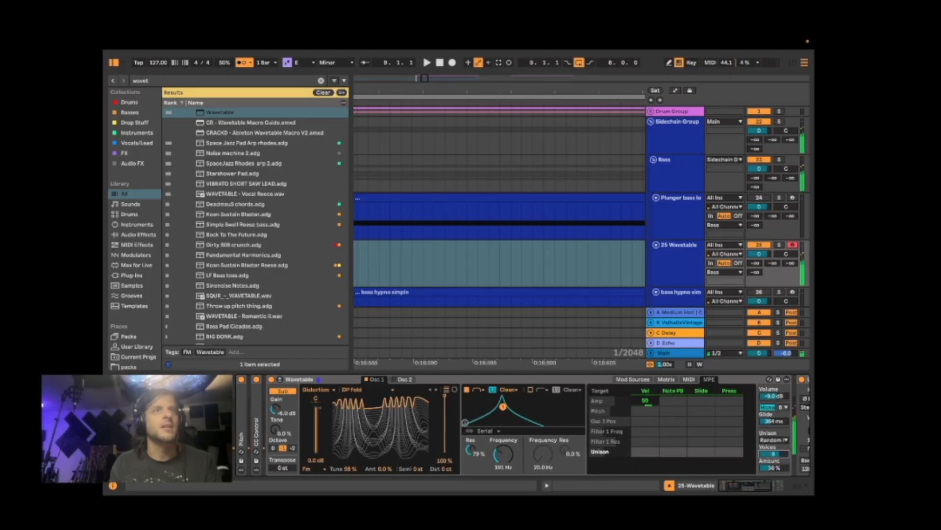
left_click(779, 440)
left_click(778, 439)
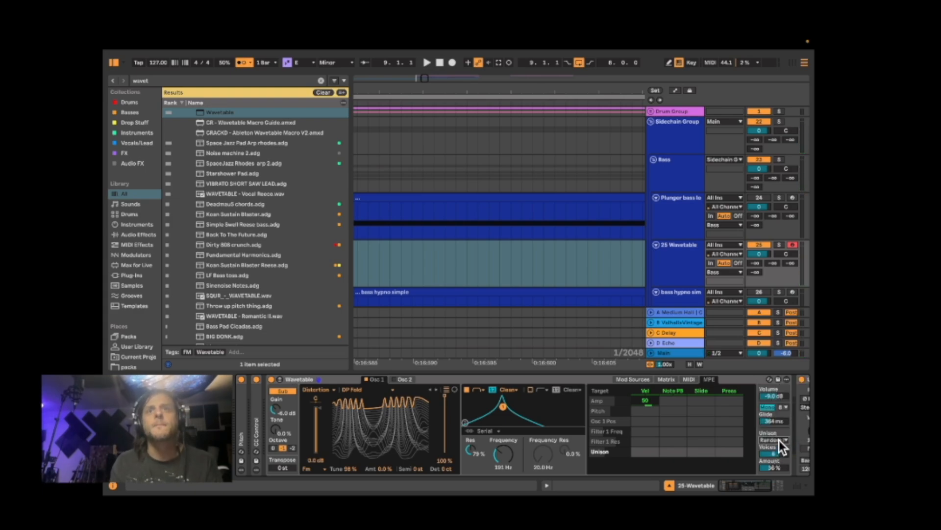
scroll(779, 439, "right", 2)
scroll(778, 440, "left", 1)
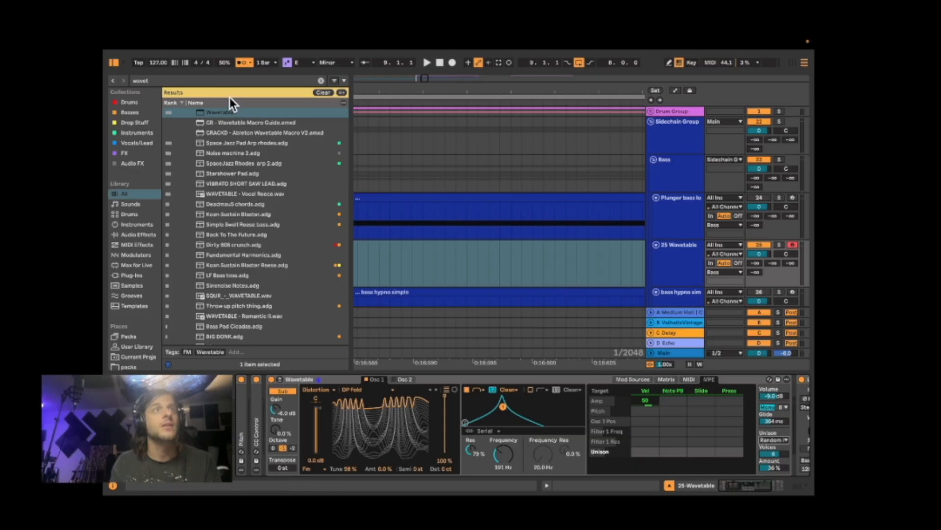
Search the browser for "vocal" and preview the sample 91V_TSV_Vocal_Hook_FX_100_Turnz_Fm.wav.
left_click(221, 82)
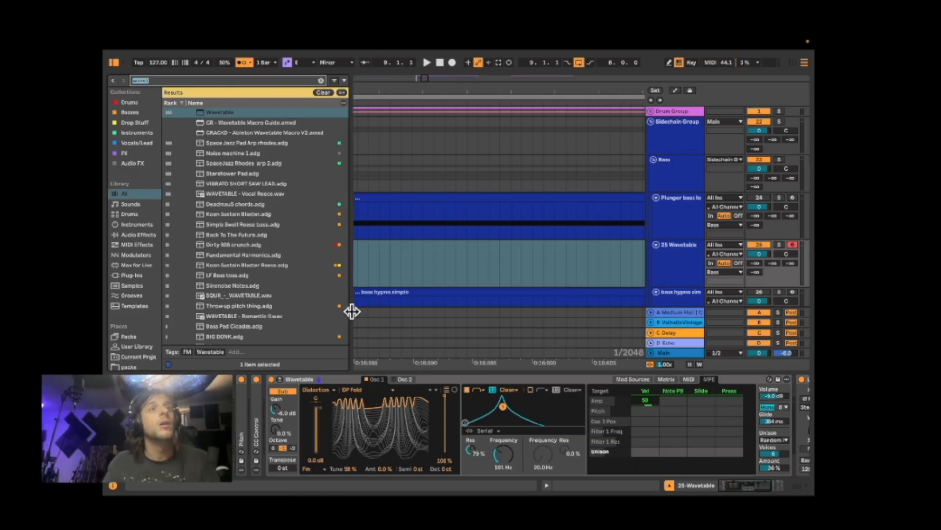
key("BackSpace")
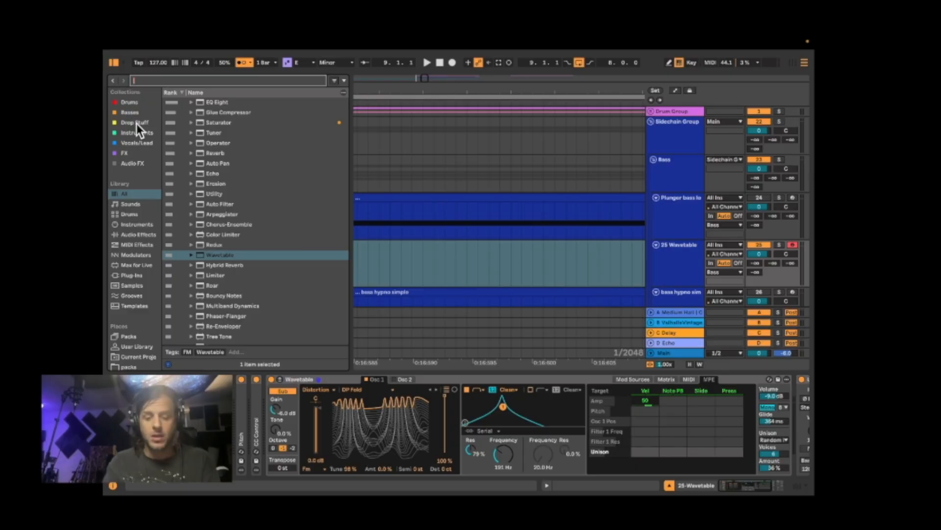
type("vocal")
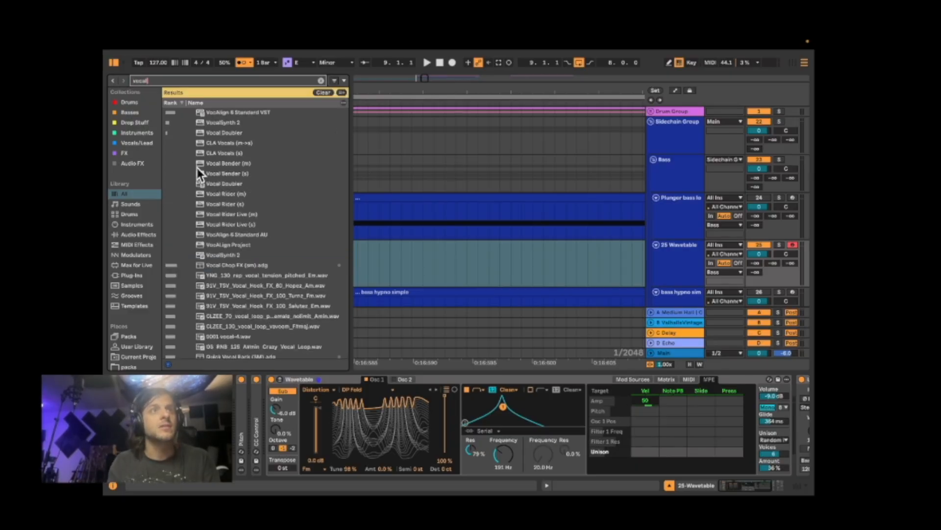
left_click(256, 296)
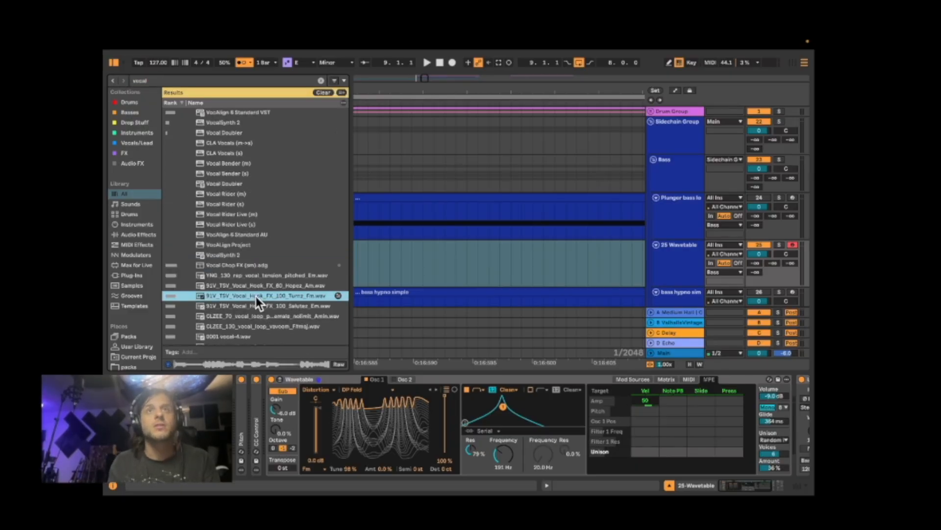
Place the Turnz vocal hook sample on a new audio track directly below the 25 Wavetable track.
scroll(520, 290, "down", 2)
left_click(665, 225)
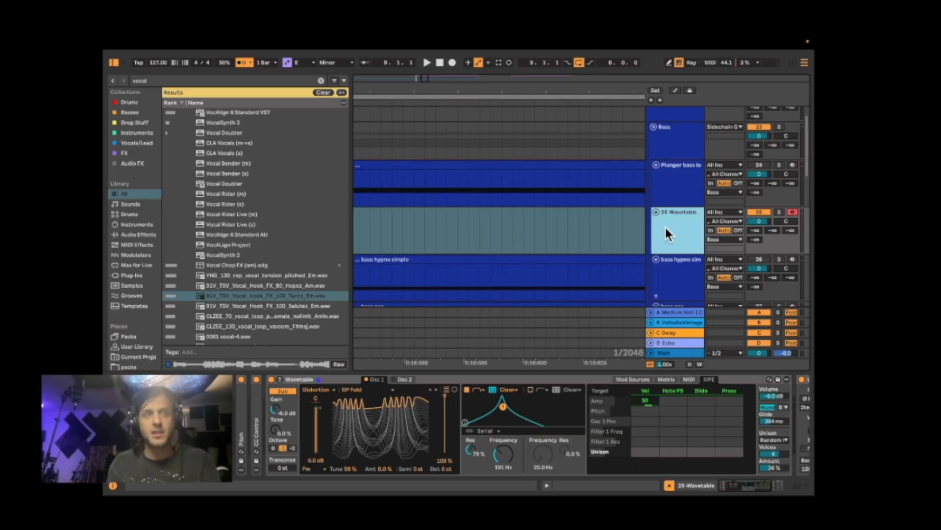
key("ctrl+t")
left_click(279, 295)
left_click_drag(279, 294, 473, 272)
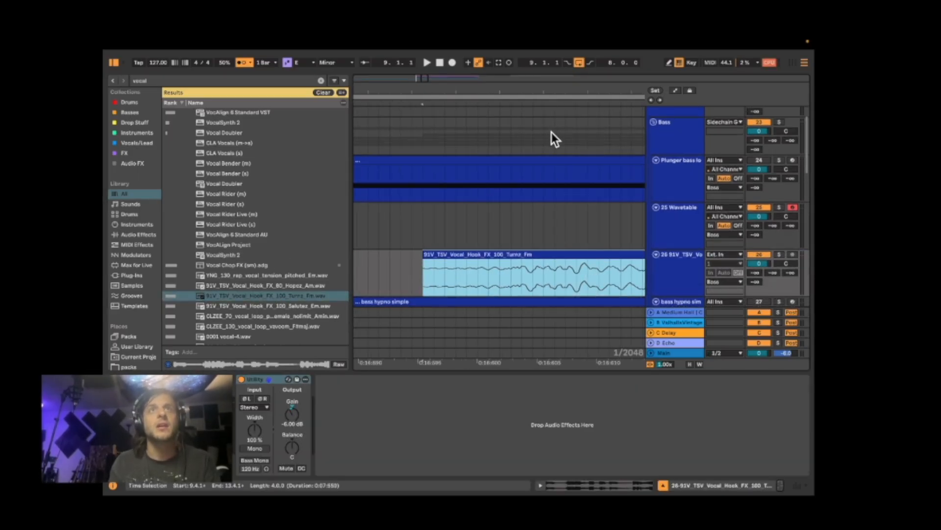
Examine the beginning of the vocal hook clip's waveform at close range for a short section to sample.
left_click(554, 94)
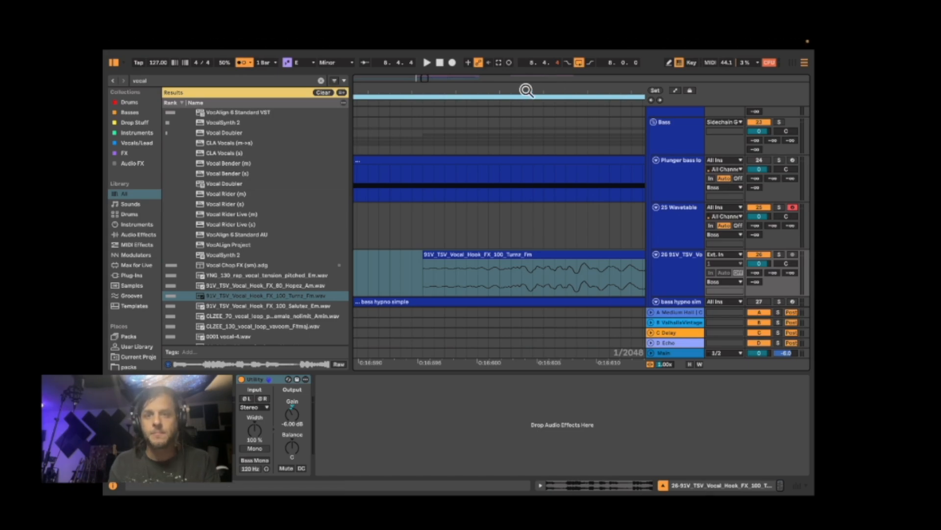
left_click_drag(527, 90, 526, 64)
scroll(531, 292, "right", 4)
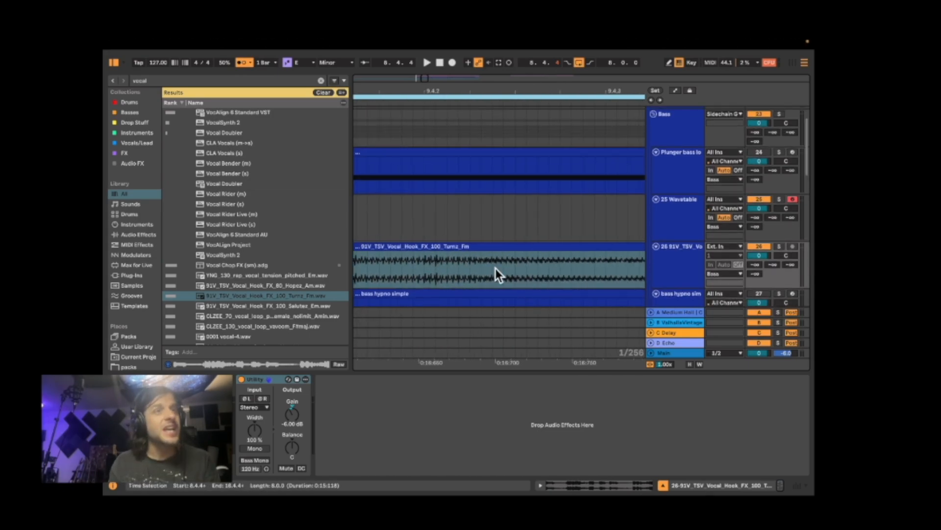
scroll(496, 269, "right", 2)
scroll(495, 269, "up", 1)
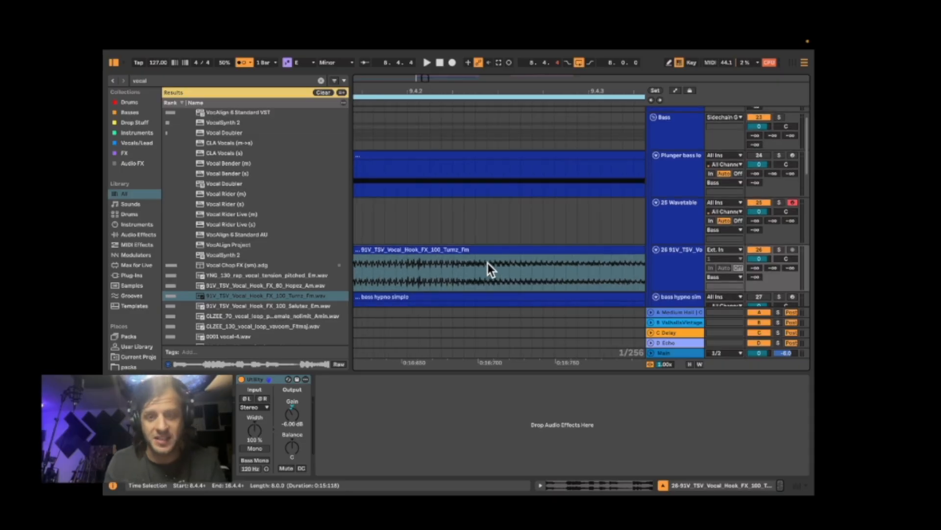
scroll(448, 265, "down", 1)
scroll(448, 265, "left", 3)
scroll(449, 265, "up", 1)
left_click_drag(469, 89, 469, 108)
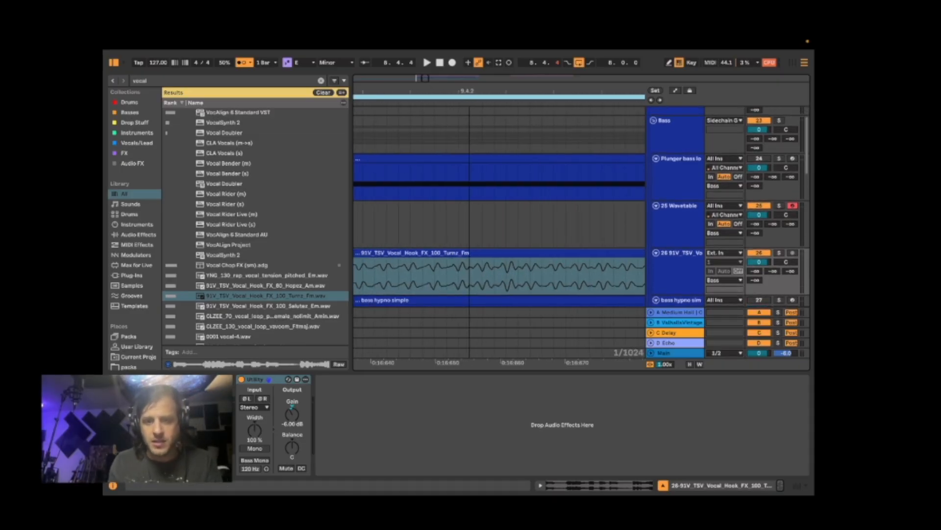
scroll(461, 264, "right", 5)
scroll(461, 264, "down", 1)
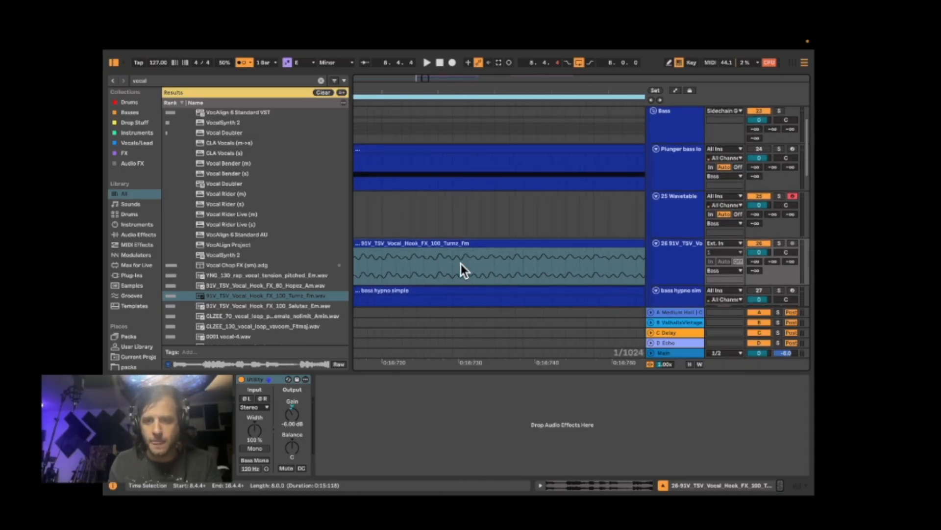
scroll(461, 263, "left", 7)
scroll(461, 264, "down", 1)
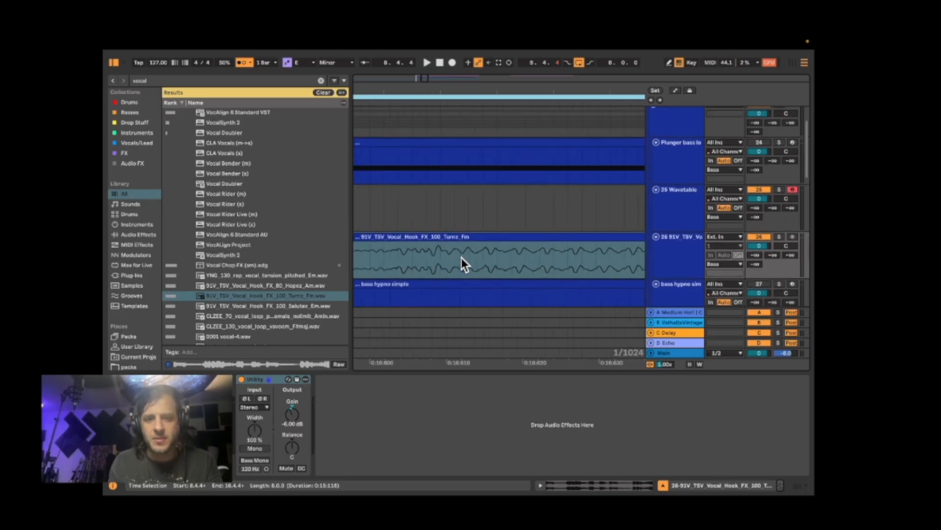
scroll(461, 258, "left", 1)
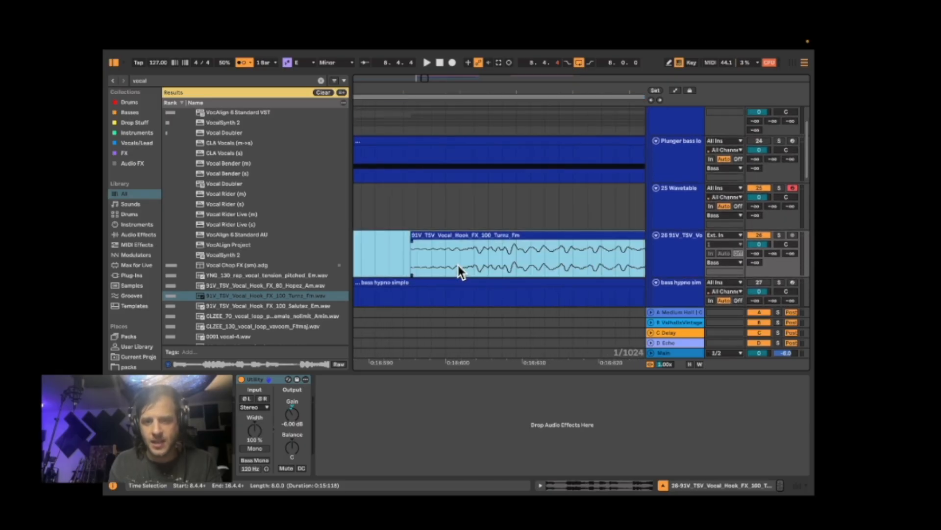
Bounce a section of about 15 ms near the start of the vocal hook clip to a new track.
left_click_drag(458, 264, 549, 257)
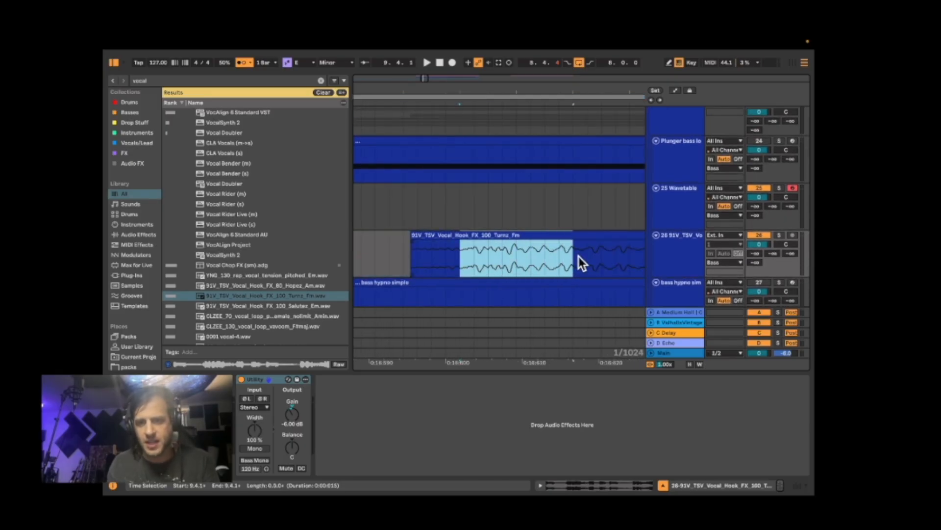
key("super+b")
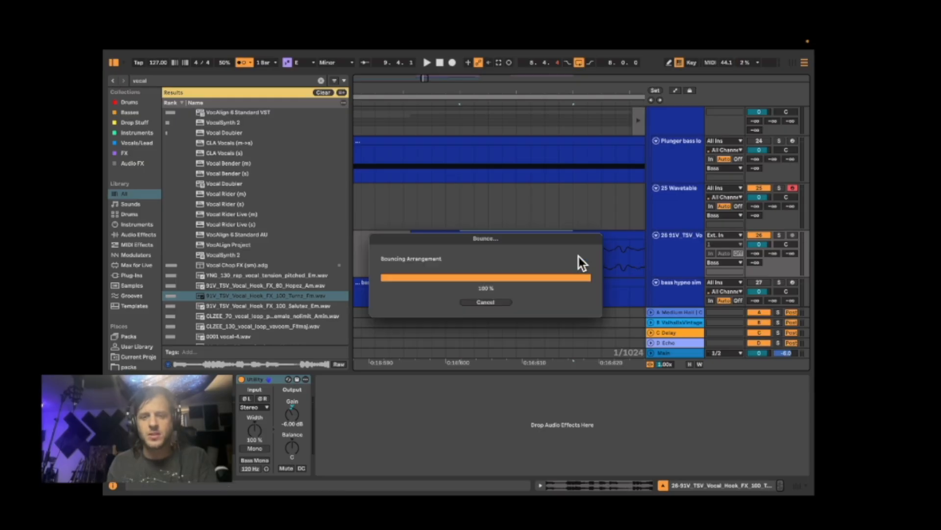
scroll(499, 243, "down", 1)
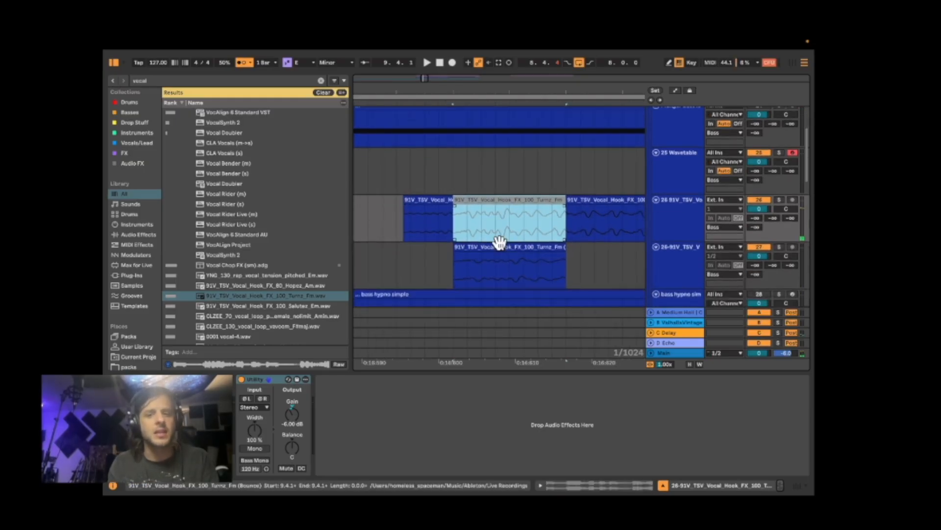
Load the bounced vocal snippet into the Wavetable's Osc 1 as a user wavetable.
double_click(503, 246)
left_click(671, 186)
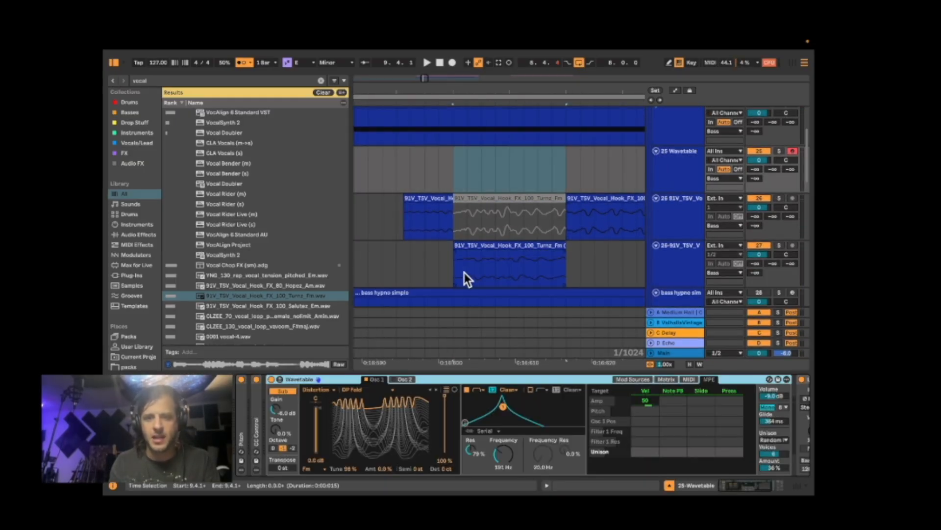
left_click(483, 245)
left_click(686, 168)
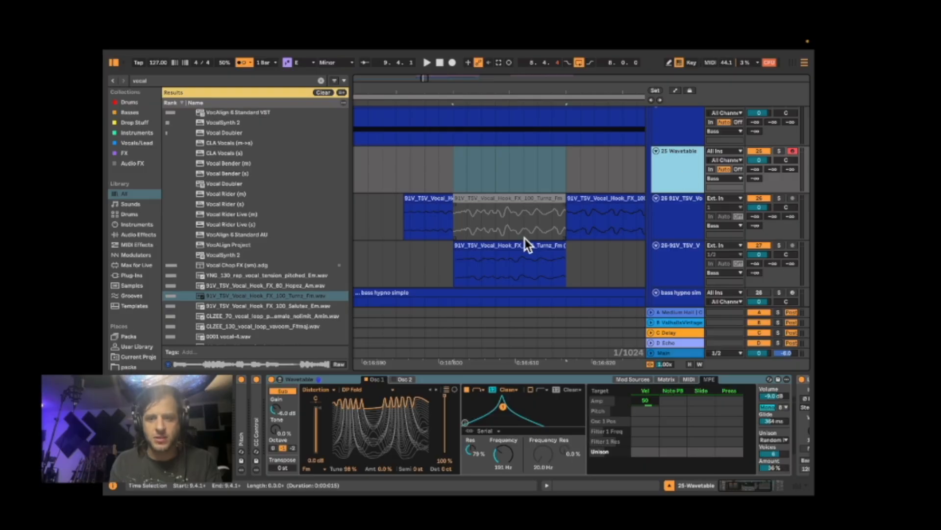
left_click_drag(525, 243, 396, 402)
Turn off Filter 1 on the 25 Wavetable track and audition the vocal wavetable in Osc 1.
left_click(685, 176)
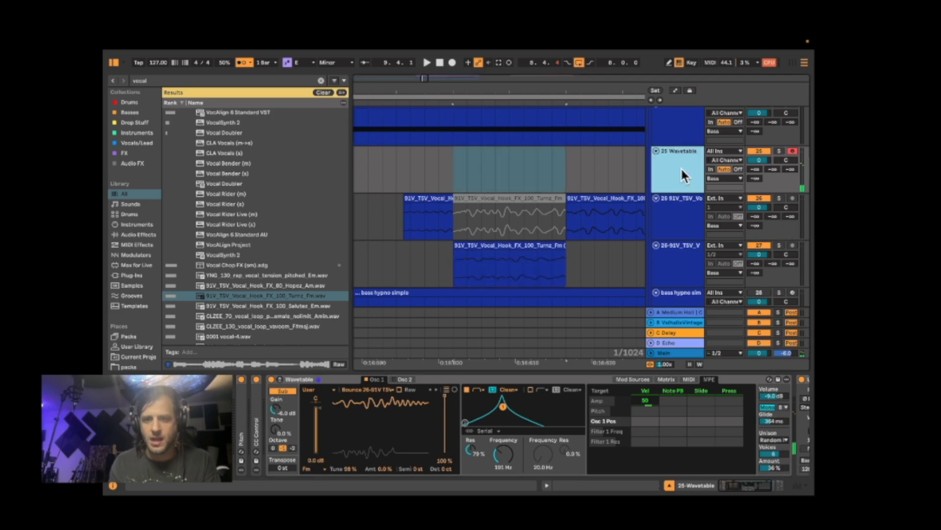
left_click(466, 390)
mouse_move(384, 403)
left_mouse_down()
mouse_move(384, 447)
mouse_move(384, 402)
mouse_move(385, 410)
left_mouse_up()
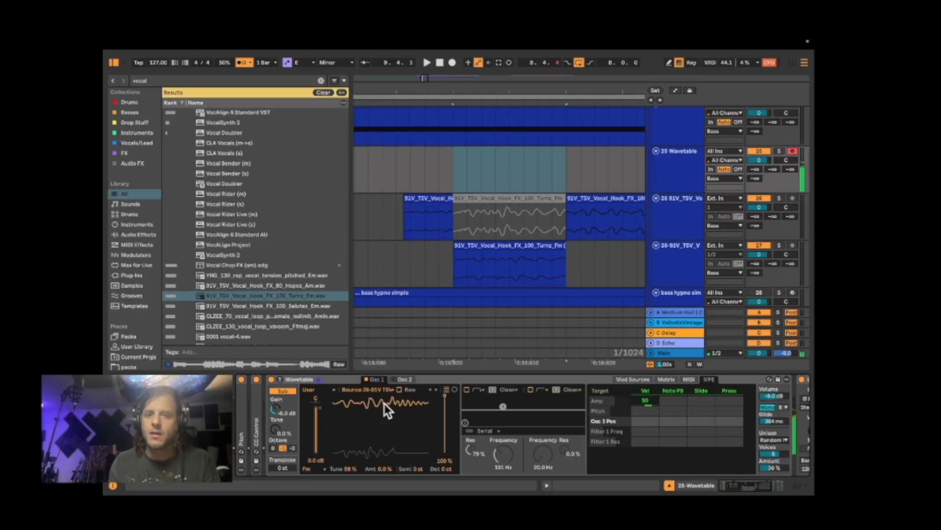
Delete the bounced vocal snippet from its track.
left_click(512, 243)
key("Delete")
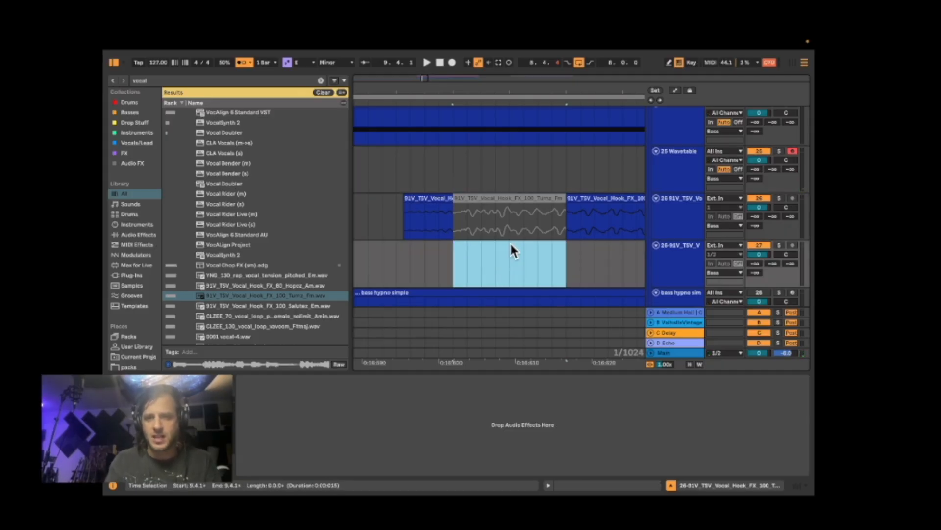
Bounce a section of about 76 ms just after bar 10 of the vocal hook clip to a new track.
scroll(563, 197, "right", 5)
left_click_drag(516, 89, 517, 49)
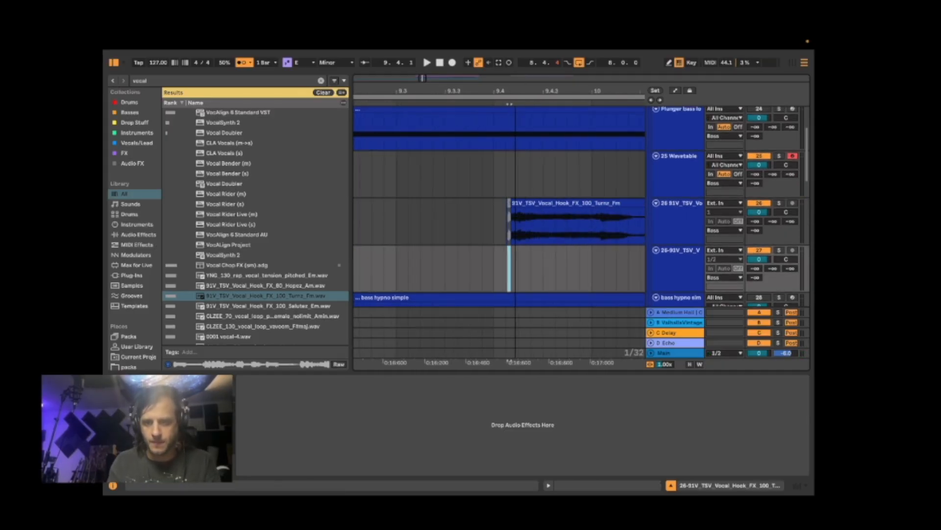
left_click_drag(607, 92, 607, 115)
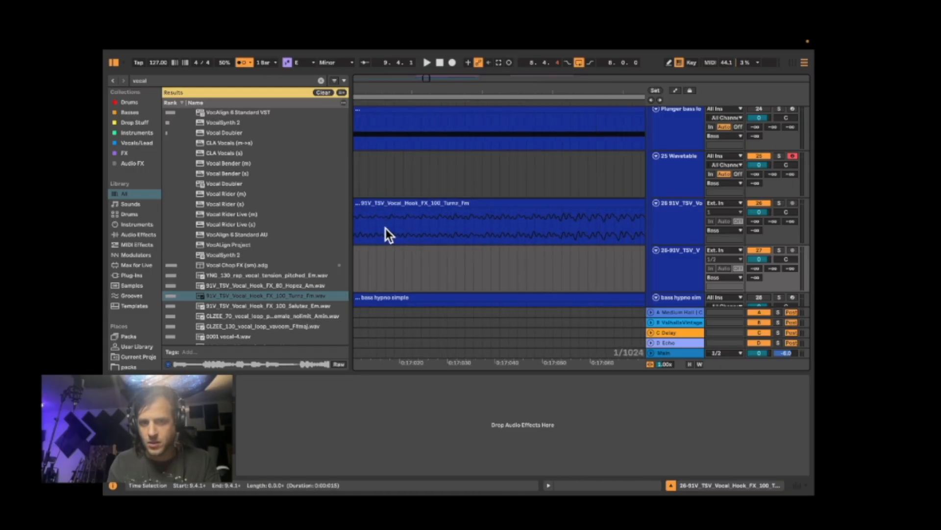
left_click_drag(385, 233, 624, 234)
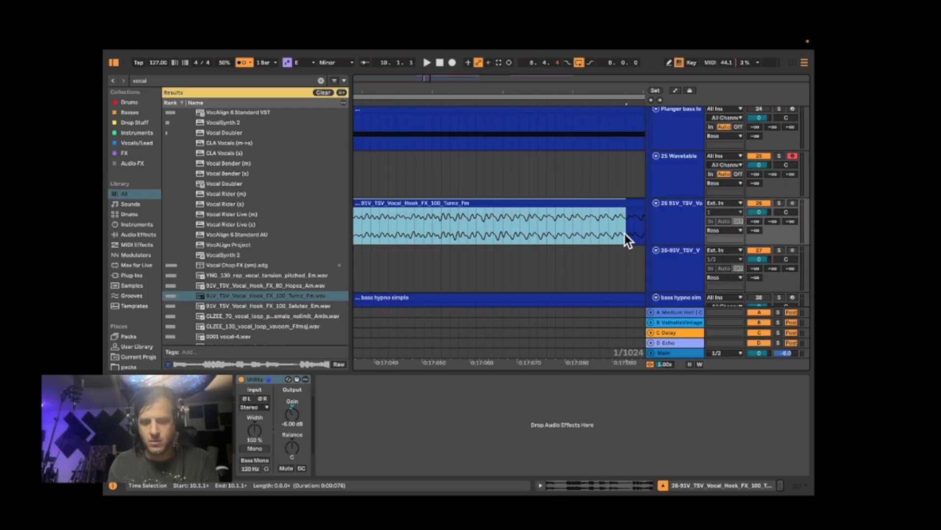
key("ctrl+alt+b")
Load the bounced vocal section into Osc 1 on the 25 Wavetable track and sweep its wavetable position to 0%.
left_click(678, 164)
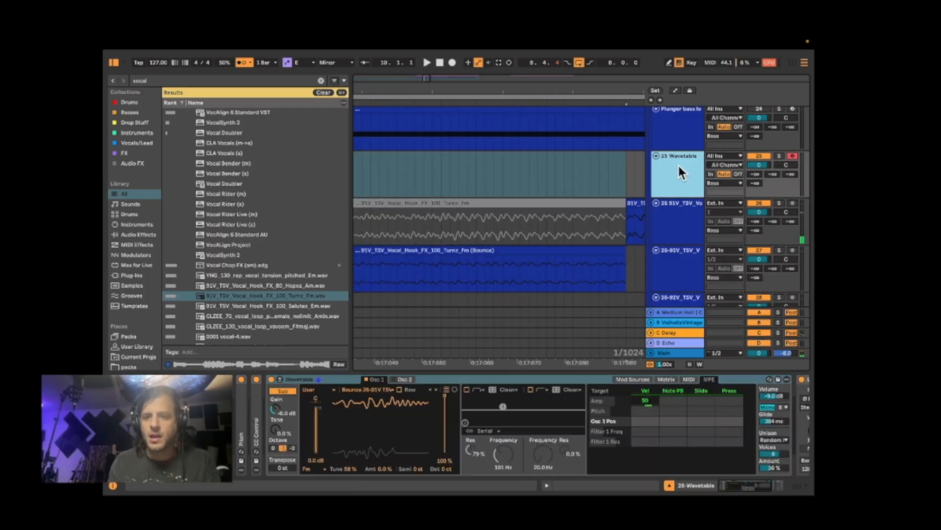
left_click_drag(544, 255, 388, 416)
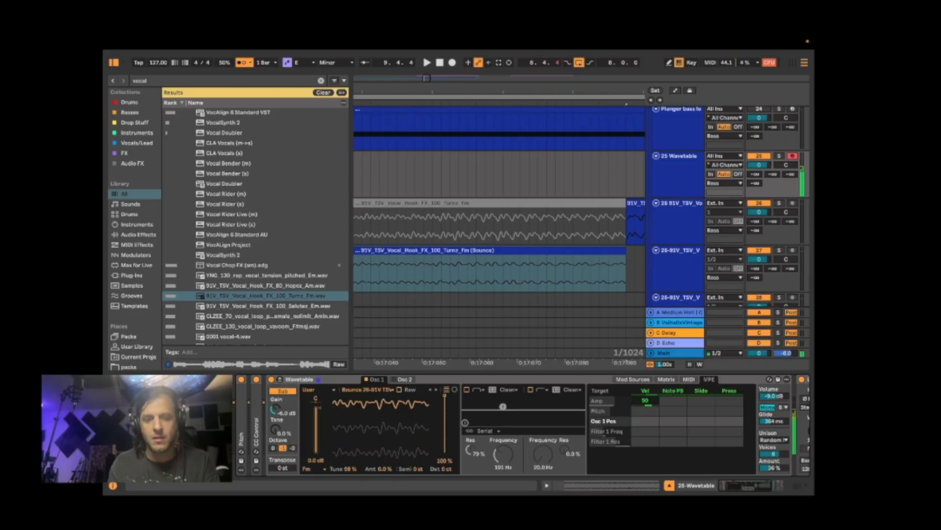
scroll(437, 410, "right", 3)
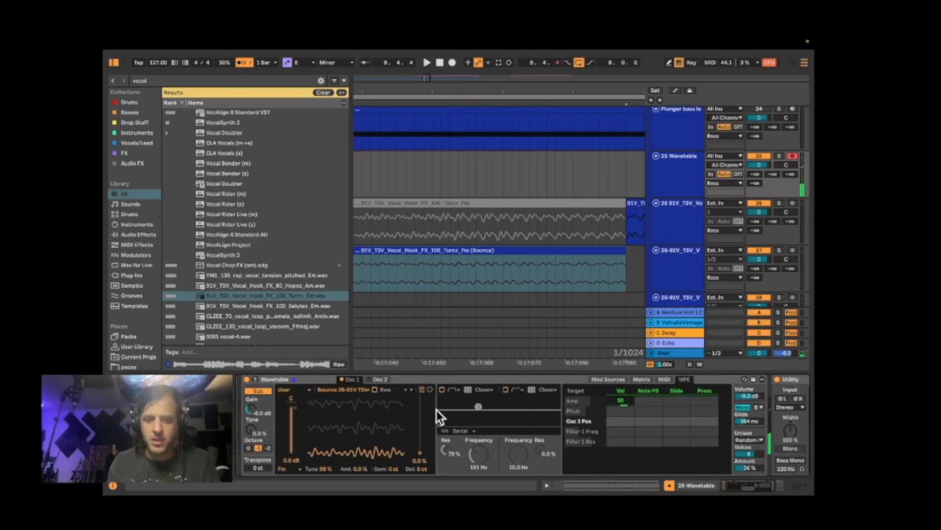
Turn off the Wavetable's sub oscillator and switch its voice mode from Mono to Poly.
scroll(437, 410, "left", 2)
left_click(277, 395)
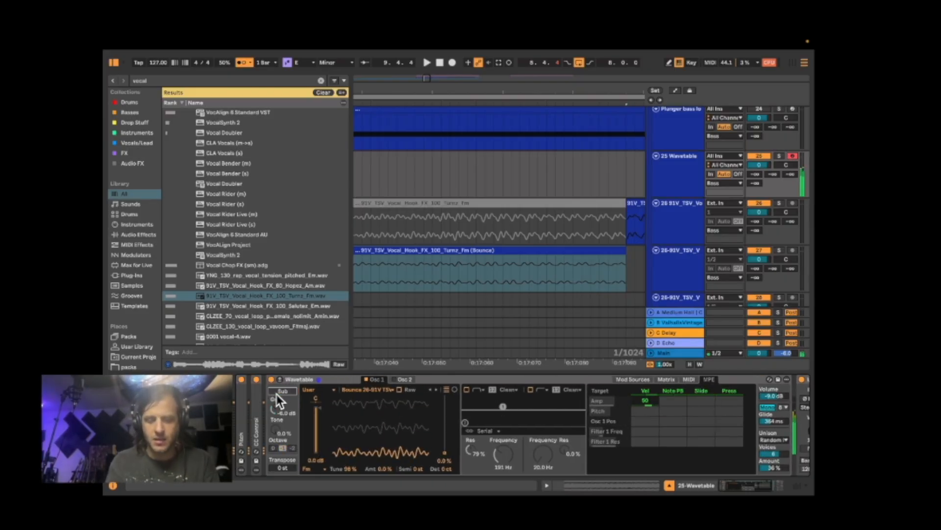
left_click(768, 407)
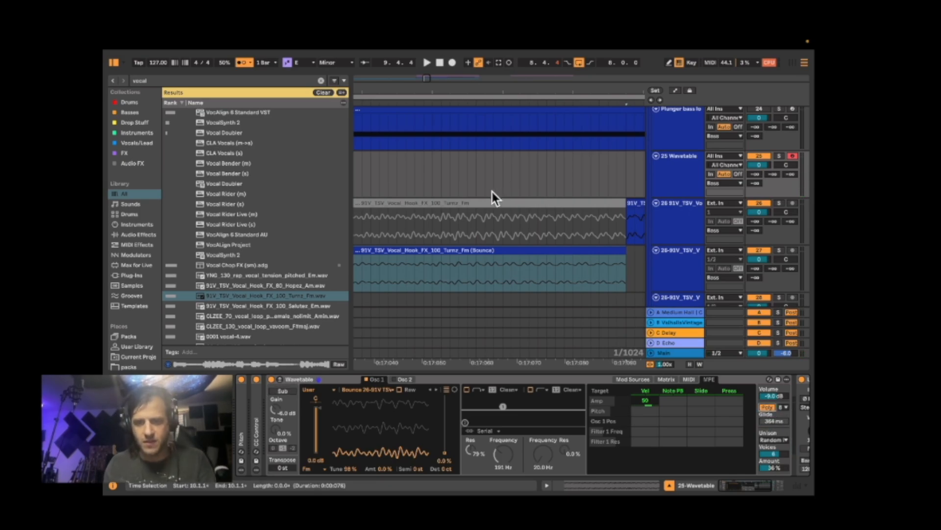
Copy the first four bars of the chords track's MIDI clip.
scroll(492, 192, "down", 10)
scroll(492, 192, "up", 9)
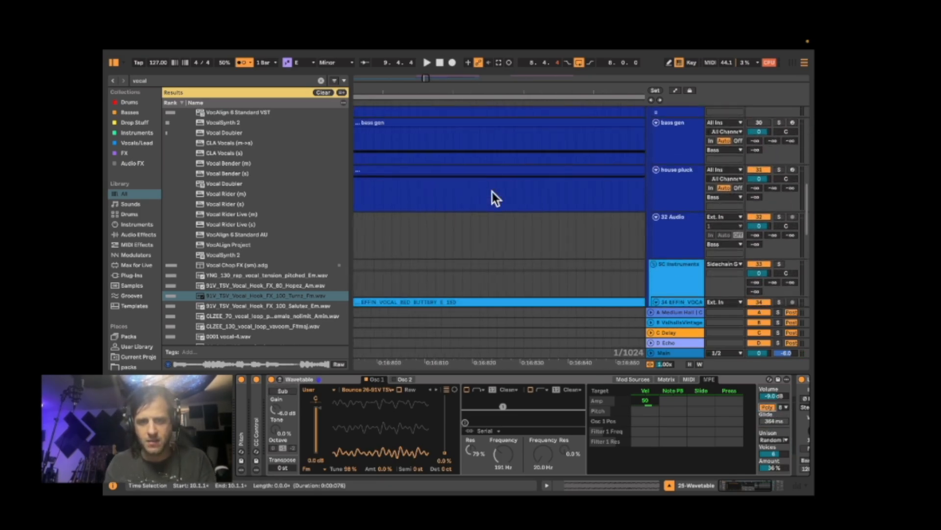
left_click_drag(492, 88, 493, 32)
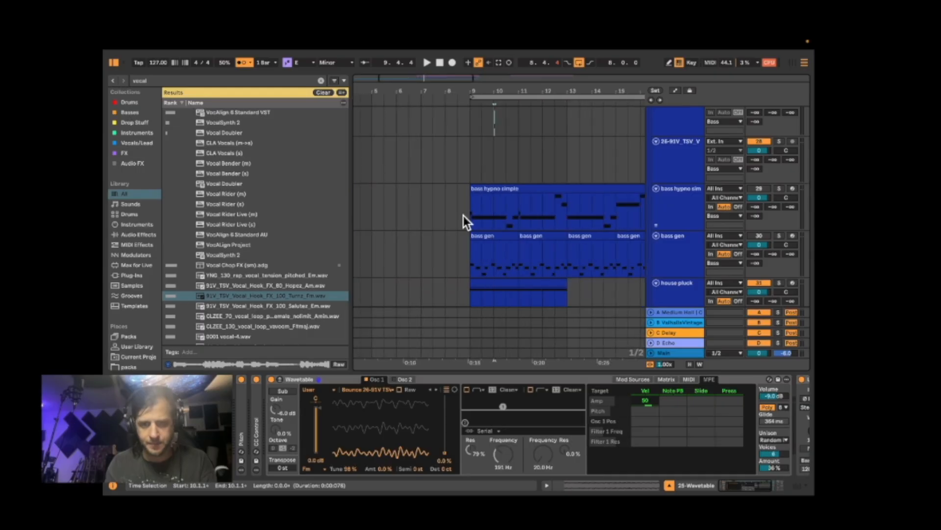
scroll(463, 216, "down", 12)
scroll(464, 216, "left", 3)
left_click(424, 146)
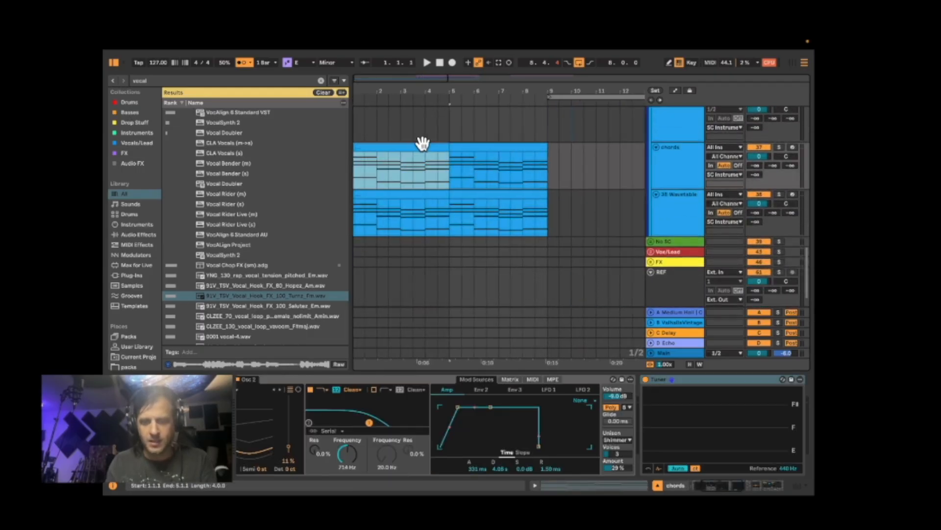
Paste the four-bar chords clip at bar 17 of the 25 Wavetable track and play it.
scroll(423, 144, "up", 10)
scroll(423, 145, "right", 8)
scroll(423, 143, "up", 10)
scroll(422, 144, "left", 12)
scroll(422, 143, "right", 2)
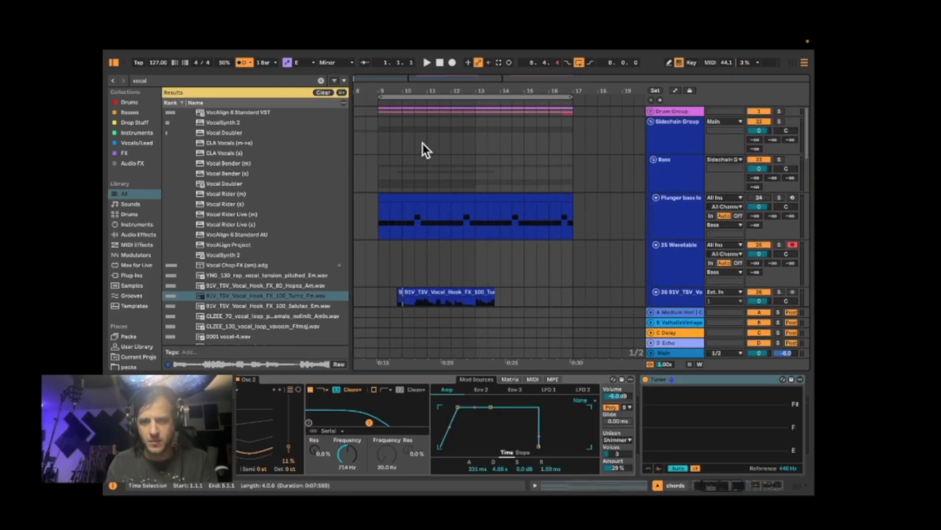
scroll(422, 143, "down", 2)
left_click(529, 216)
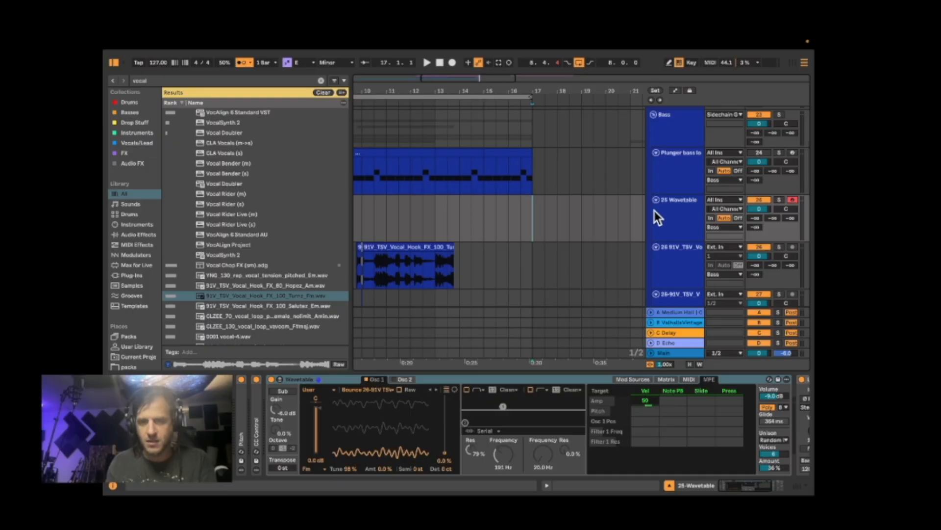
key("space")
key("super+v")
left_click(700, 219)
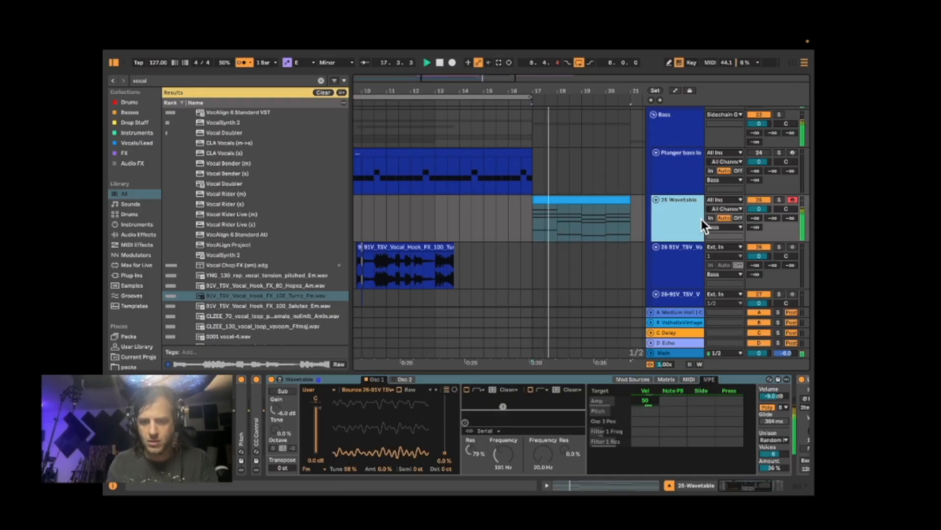
left_click(701, 219)
Set Osc 1's wavetable position to 98% and enable Filter 1 as a low-pass at about 3.85 kHz.
left_click_drag(398, 437, 398, 390)
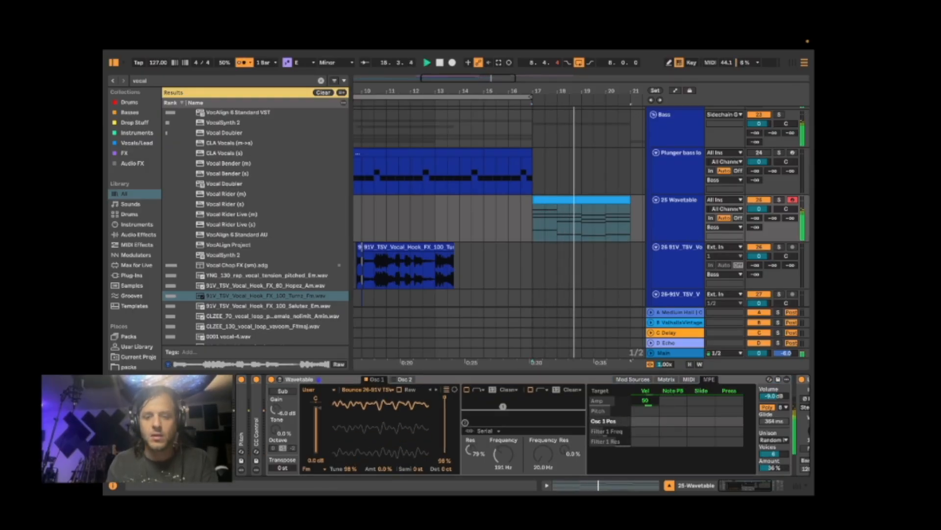
left_click(476, 389)
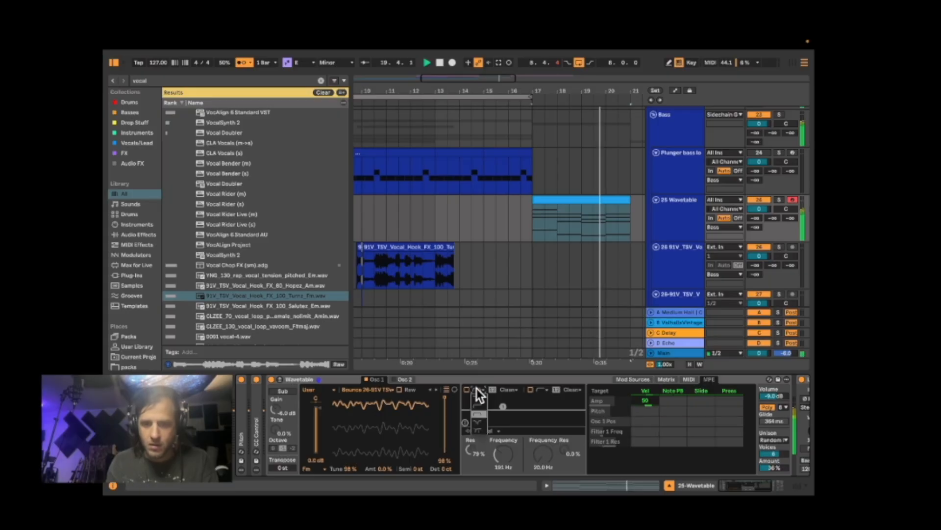
left_click(484, 400)
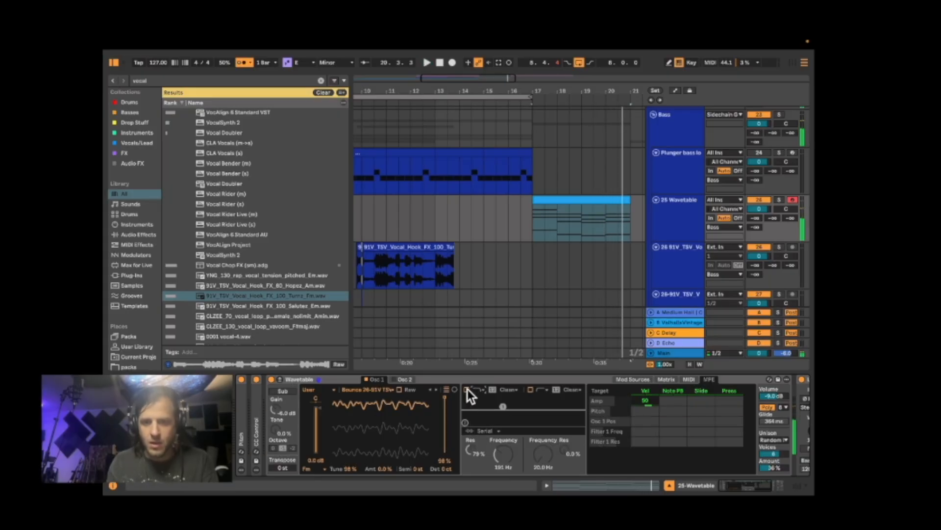
left_click_drag(504, 420, 554, 422)
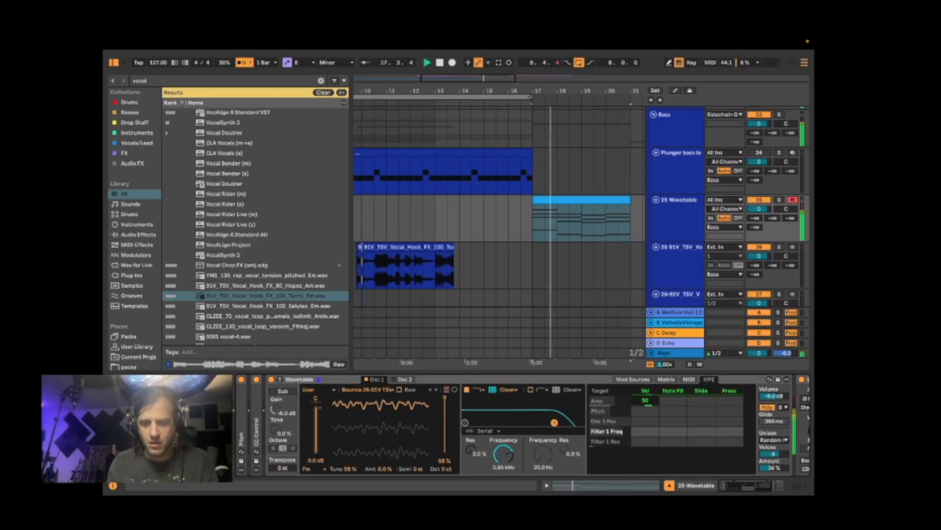
Set the 25 Wavetable track's send to the ValhallaVintageVerb return to -12 dB and restart playback.
scroll(549, 424, "right", 5)
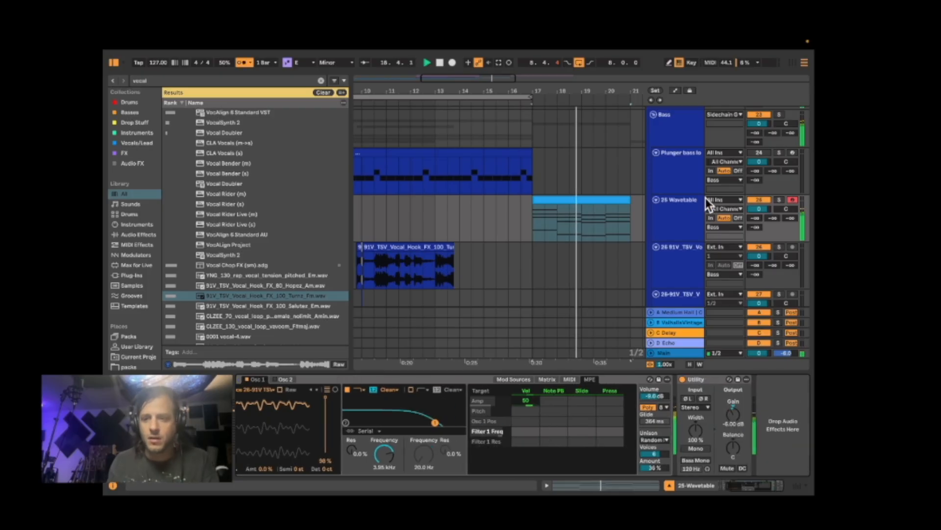
mouse_move(773, 217)
left_mouse_down()
mouse_move(773, 209)
mouse_move(769, 218)
left_mouse_up()
key("space")
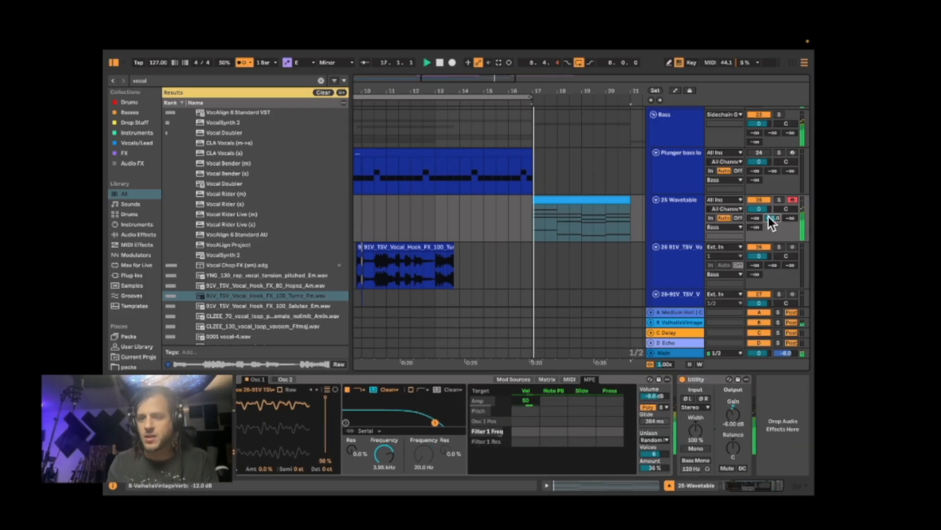
Lower LFO 1's modulation amounts on Filter 1 frequency and resonance in the modulation matrix.
scroll(577, 224, "right", 2)
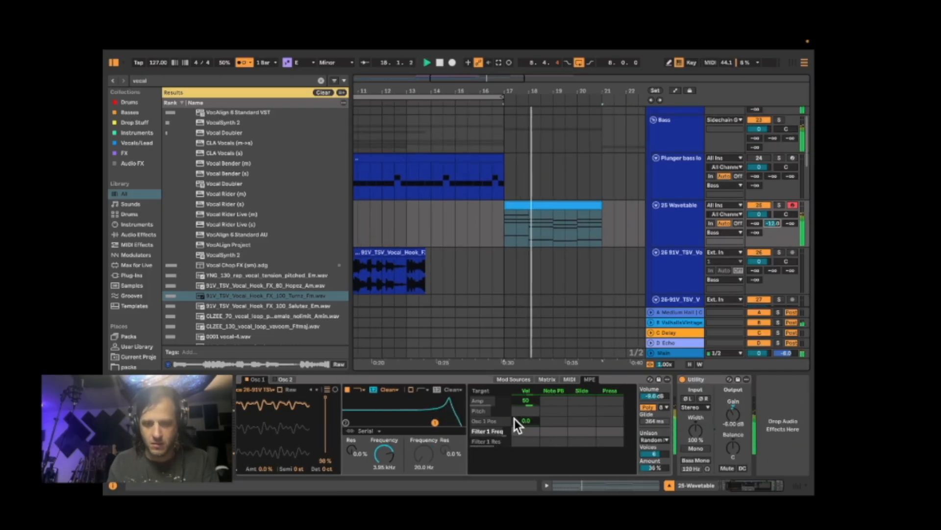
left_click(519, 380)
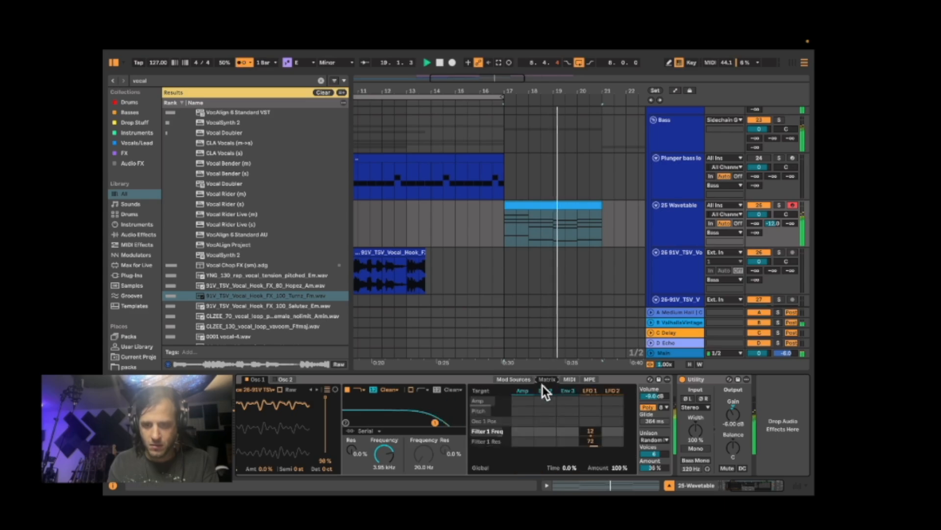
left_click(527, 392)
left_click(547, 380)
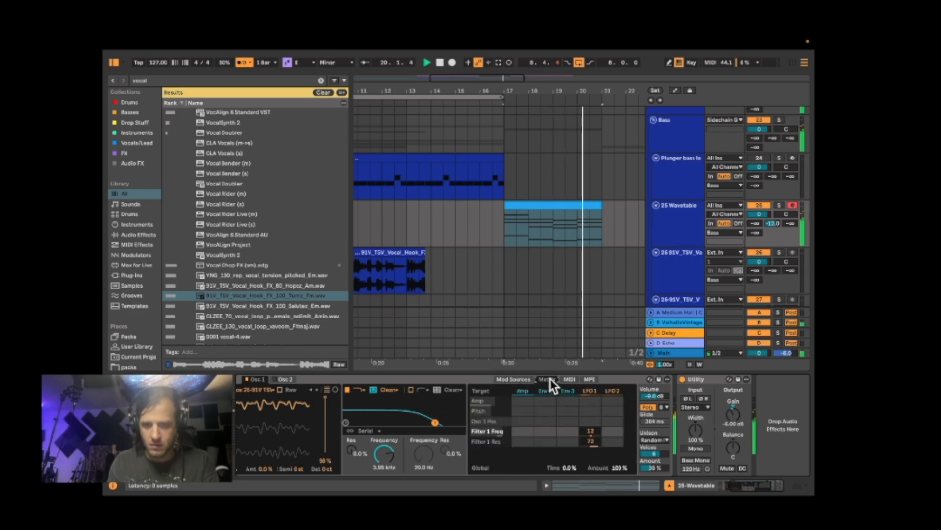
left_click(590, 440)
left_click_drag(591, 441, 589, 481)
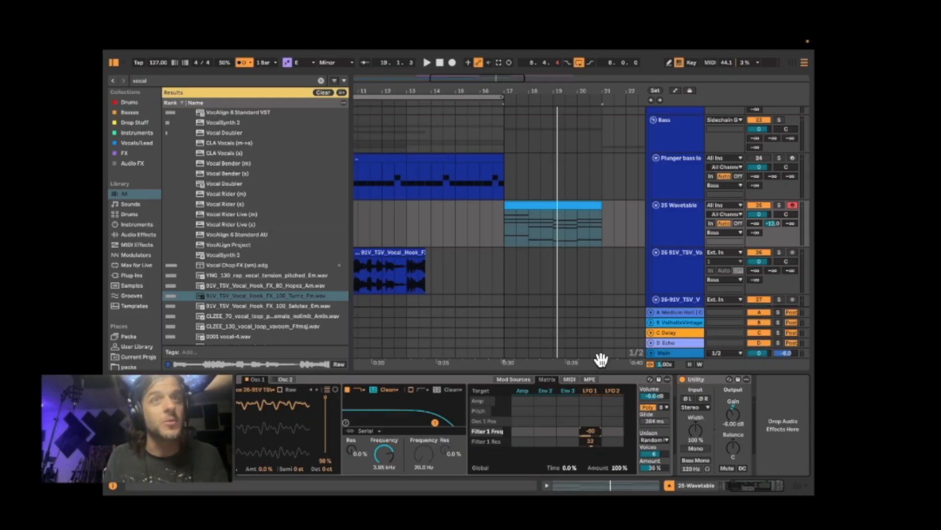
Modulate Osc 1's wavetable position with Env 2, trying an amount of 100 and reducing it during playback.
scroll(451, 428, "left", 2)
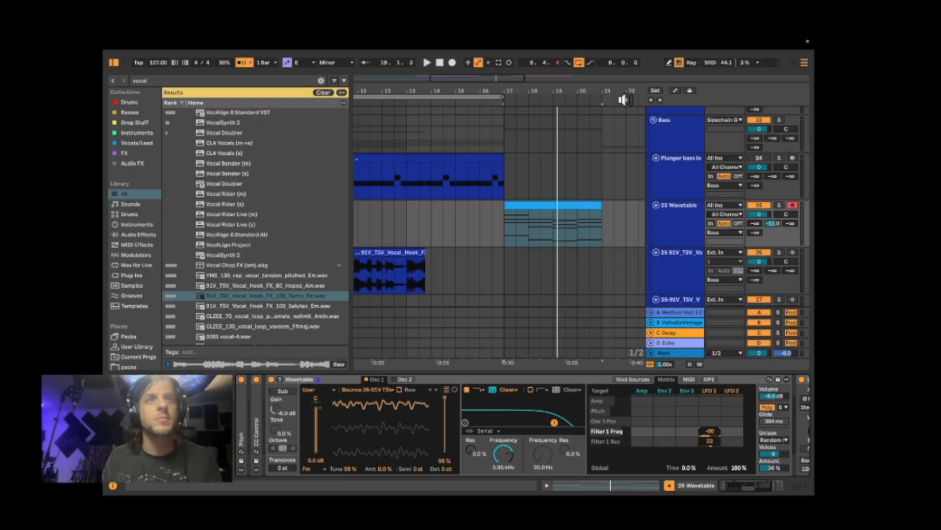
left_click_drag(437, 415, 448, 438)
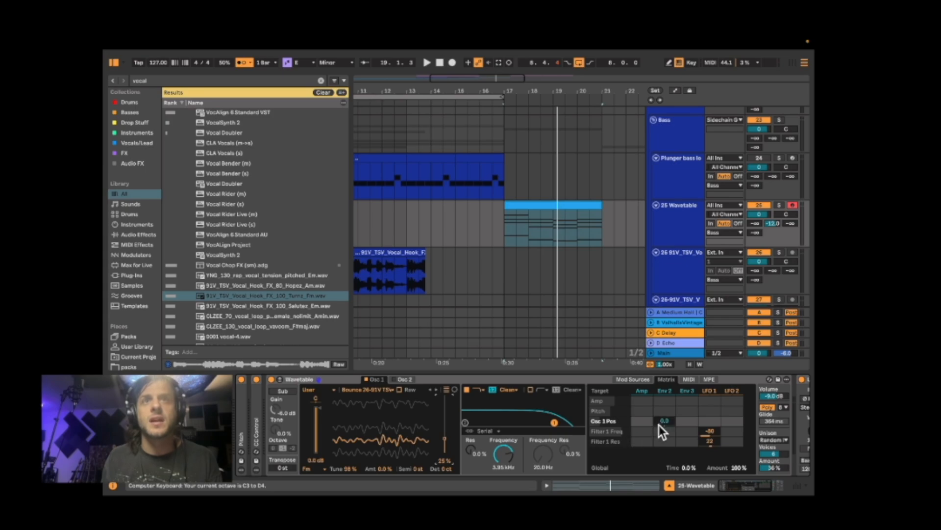
left_click_drag(659, 425, 659, 382)
key("space")
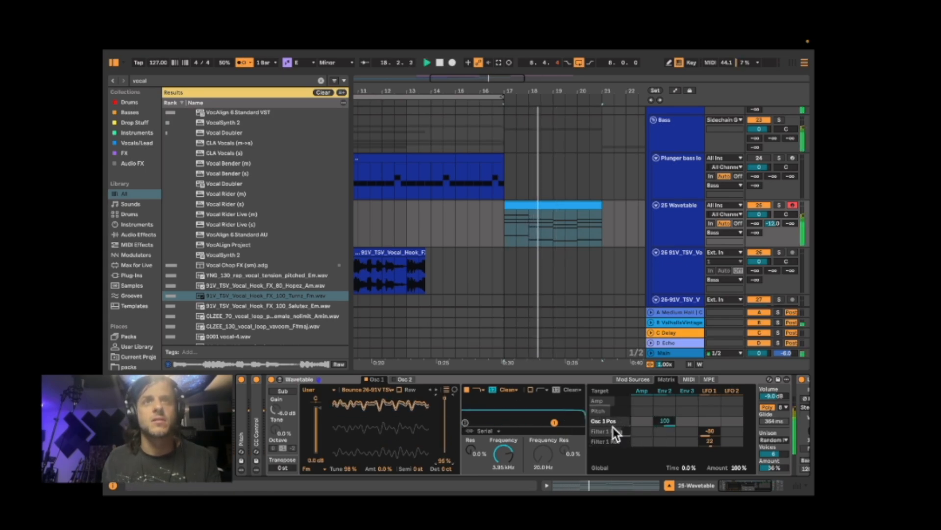
left_click_drag(663, 422, 663, 474)
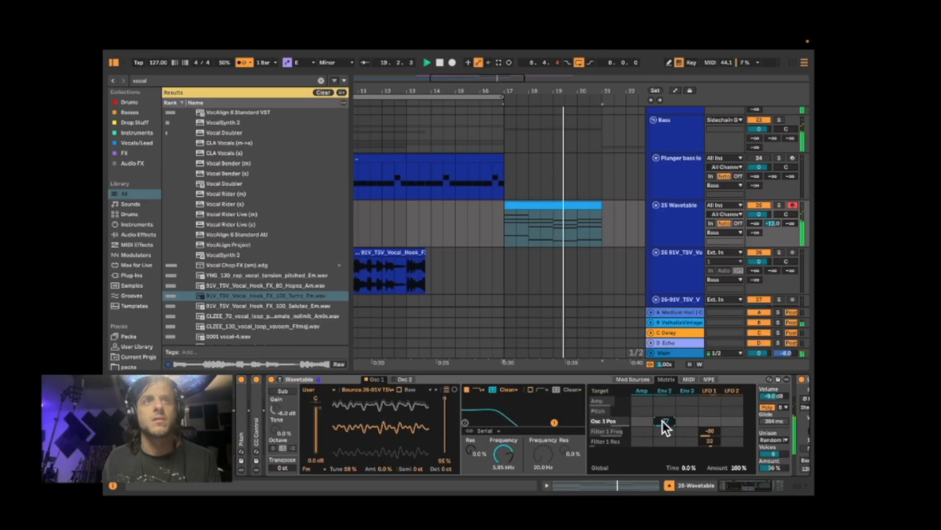
Loop the four-bar chords clip and shape Env 2 with a 0 ms attack and a 1.05 s decay.
left_click(669, 390)
left_click_drag(616, 424, 646, 446)
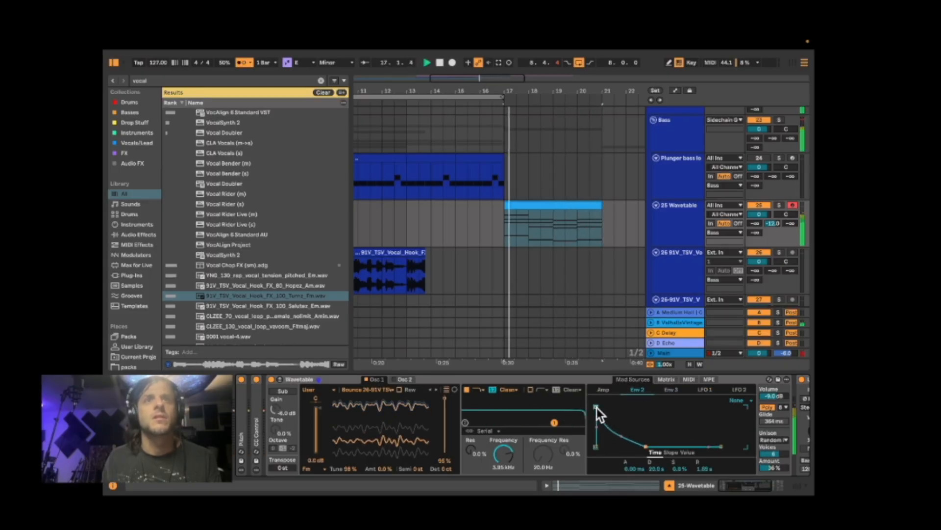
left_click(567, 206)
key("ctrl+l")
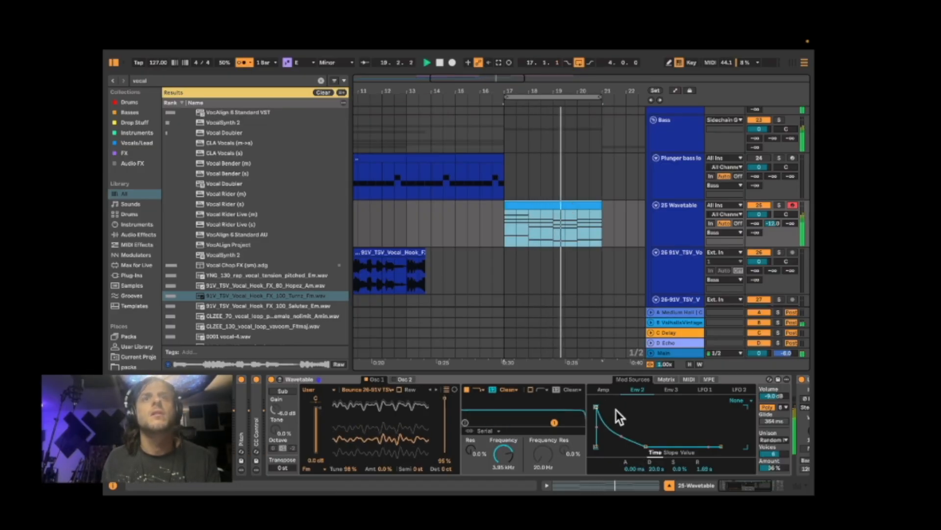
left_click_drag(643, 447, 620, 446)
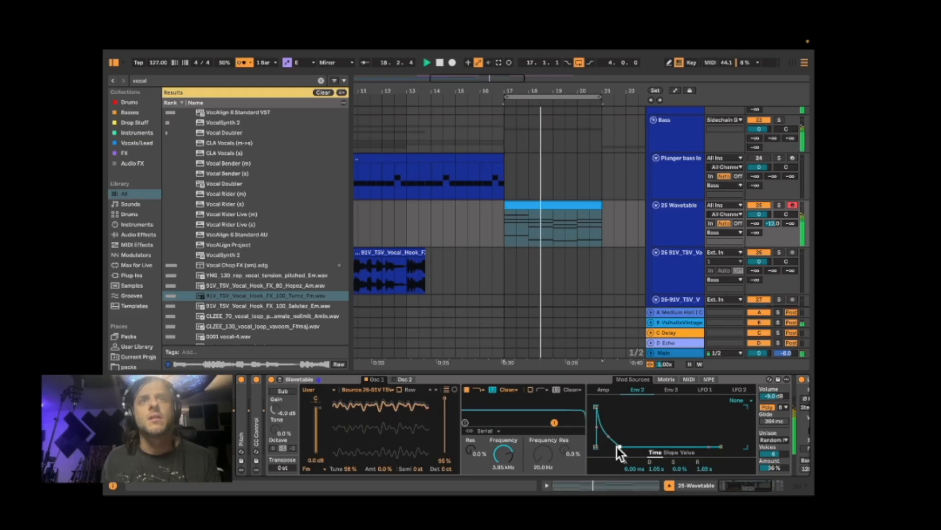
key("space")
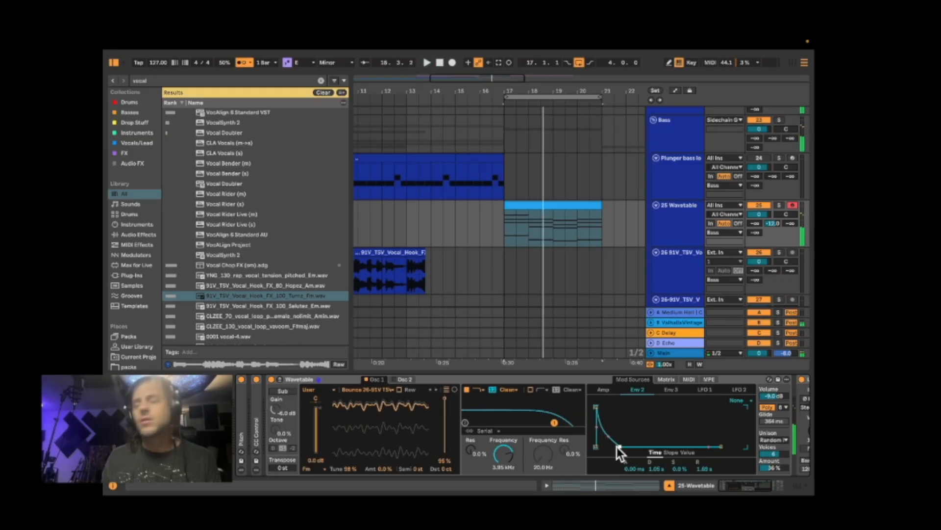
Turn off Filter 1 and audition the looped chords without it.
left_click(466, 390)
key("space")
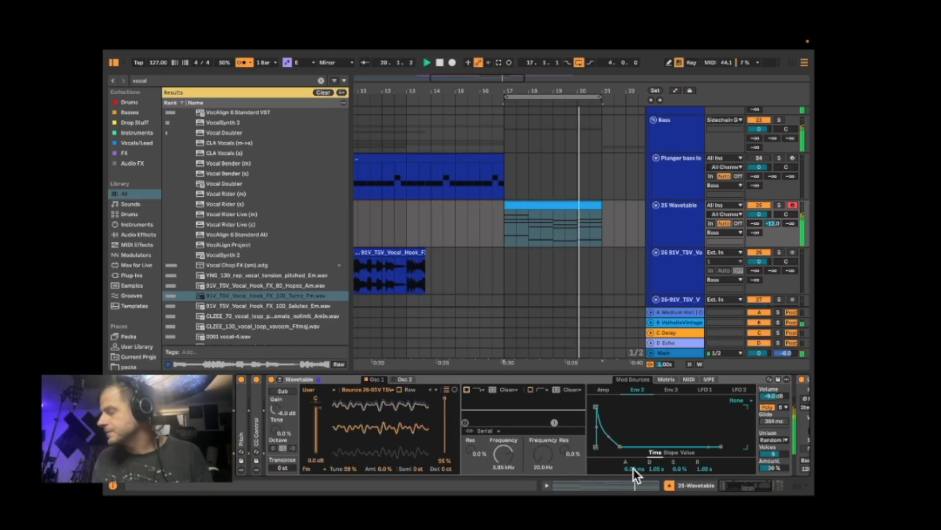
key("space")
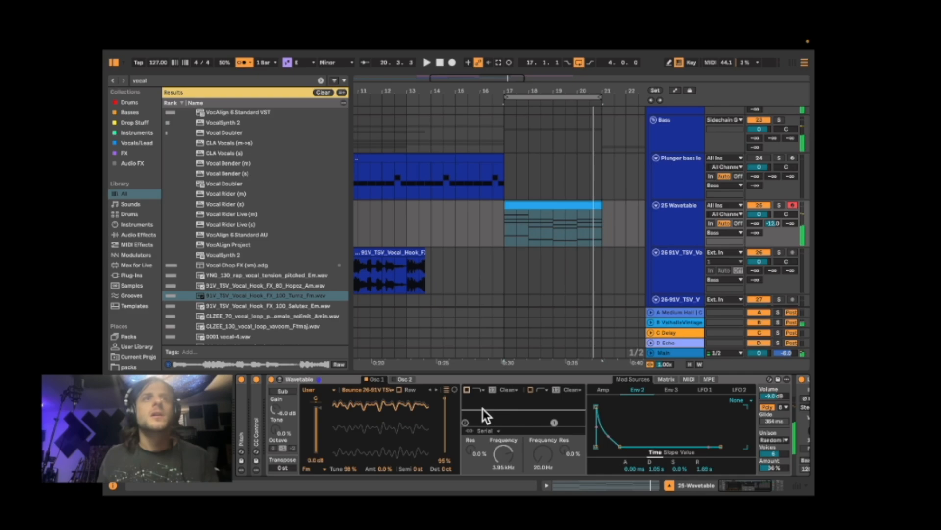
Show the Osc 2 settings and turn Osc 2 on with the Basic Shapes wavetable.
left_click(403, 379)
left_click(395, 379)
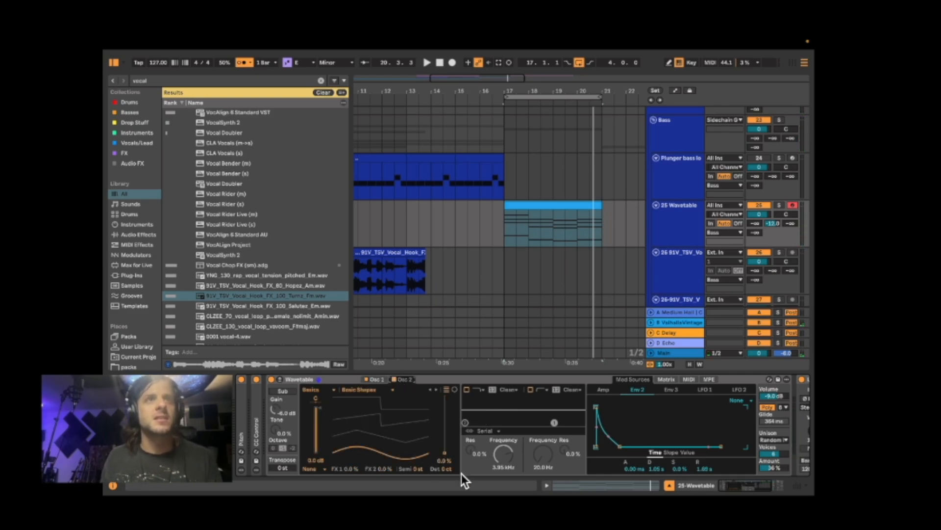
Set Osc 2's gain to -2.7 dB and its wavetable position to 43% while auditioning the looped chords.
key("space")
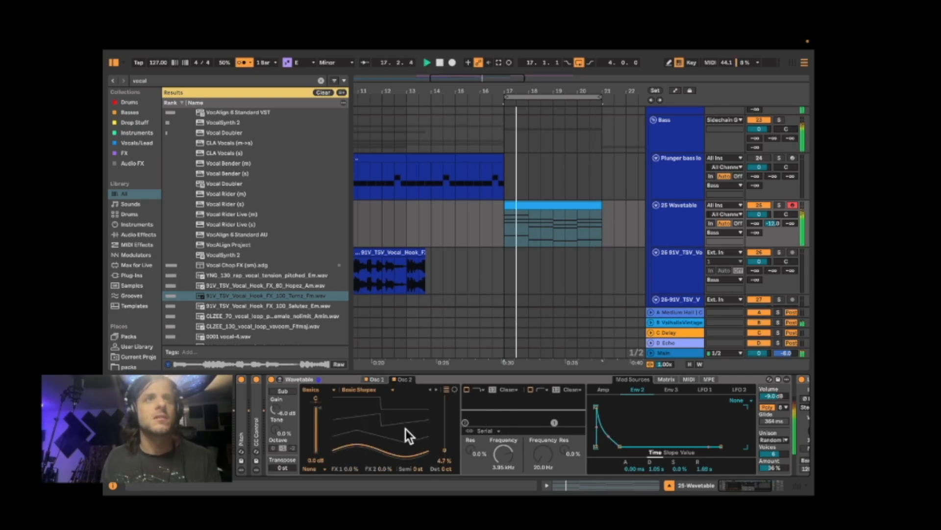
left_click_drag(323, 418, 319, 419)
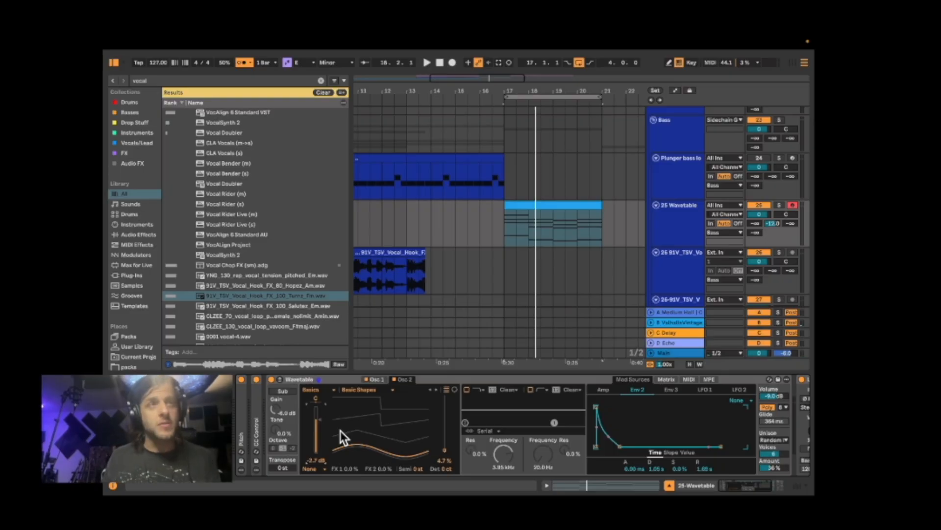
key("space")
left_click_drag(341, 430, 340, 415)
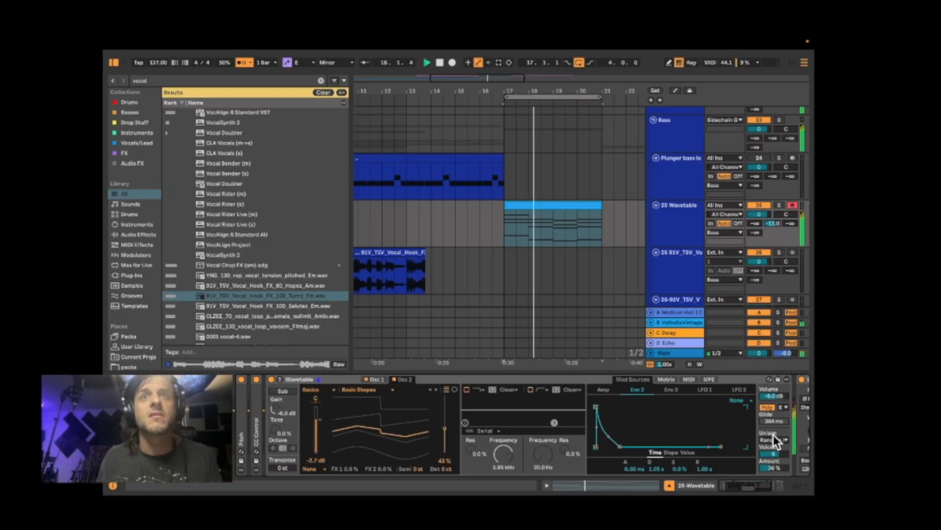
Change the unison mode to Classic with 3 voices and an amount of 19%.
left_click(773, 439)
left_click(784, 395)
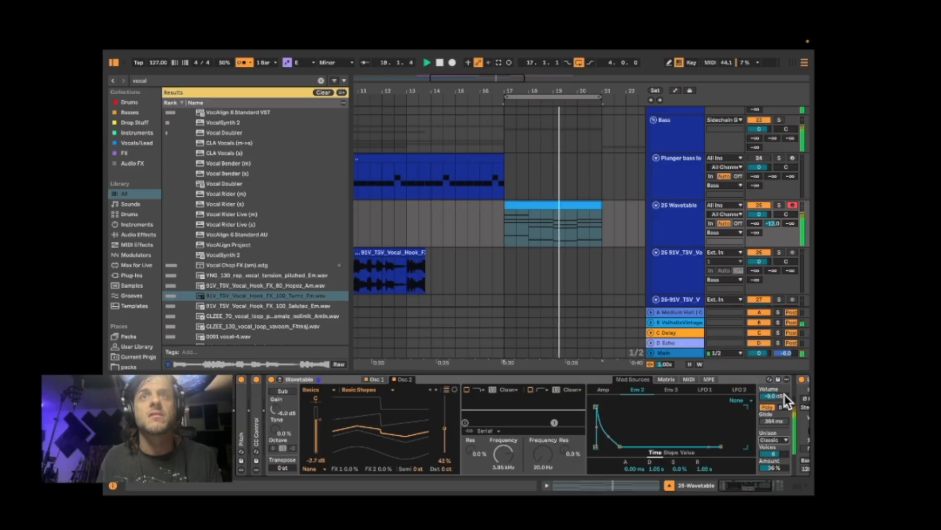
left_click_drag(773, 452, 774, 476)
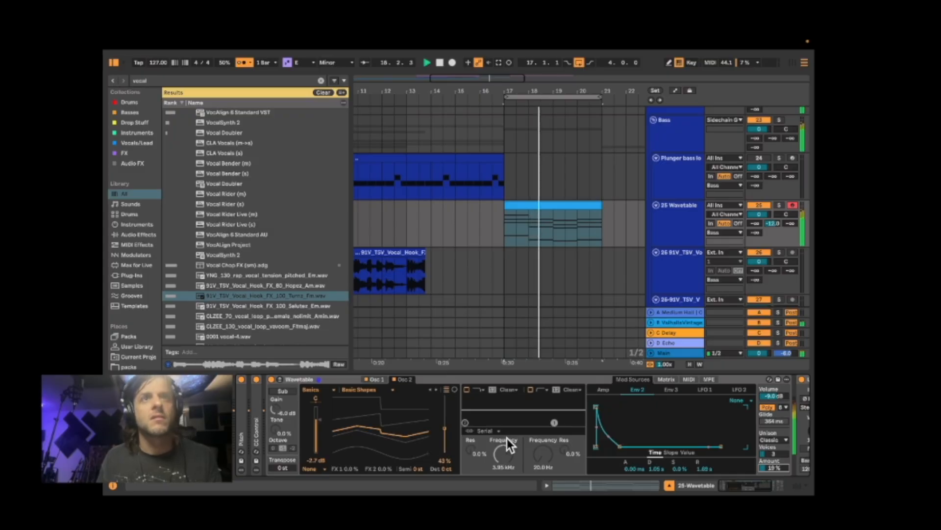
Turn Filter 1 back on and set LFO 1 to an amount of 19% and a tempo-synced rate of 1.
left_click(467, 389)
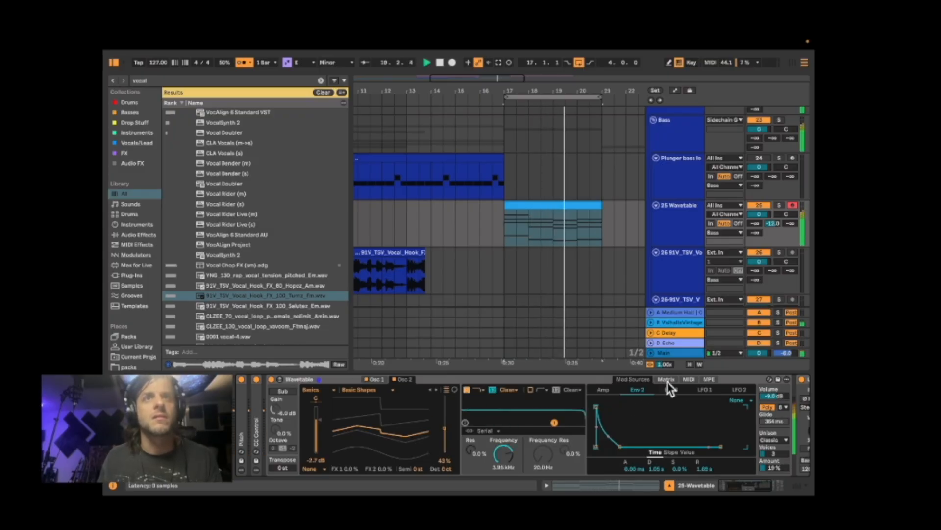
left_click(706, 389)
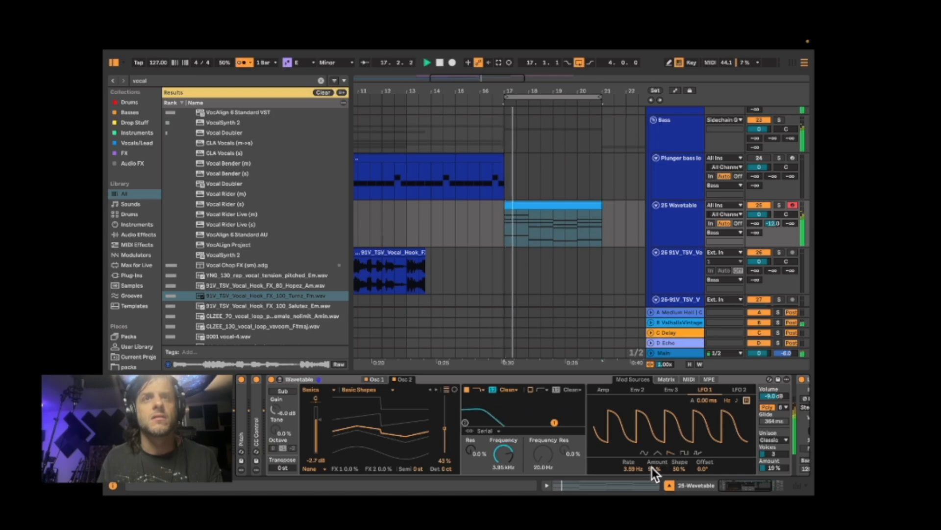
left_click_drag(652, 468, 653, 507)
mouse_move(629, 471)
left_mouse_down()
mouse_move(629, 486)
mouse_move(628, 446)
mouse_move(630, 487)
left_mouse_up()
left_click(736, 401)
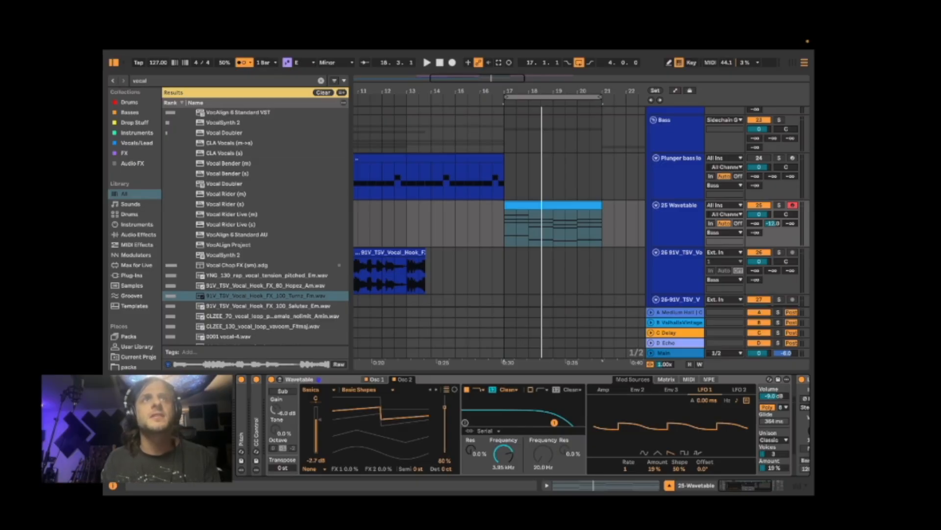
Activate the muted Plunger bass track at bar 9 and display its Wavetable device.
scroll(407, 194, "left", 10)
scroll(407, 194, "up", 1)
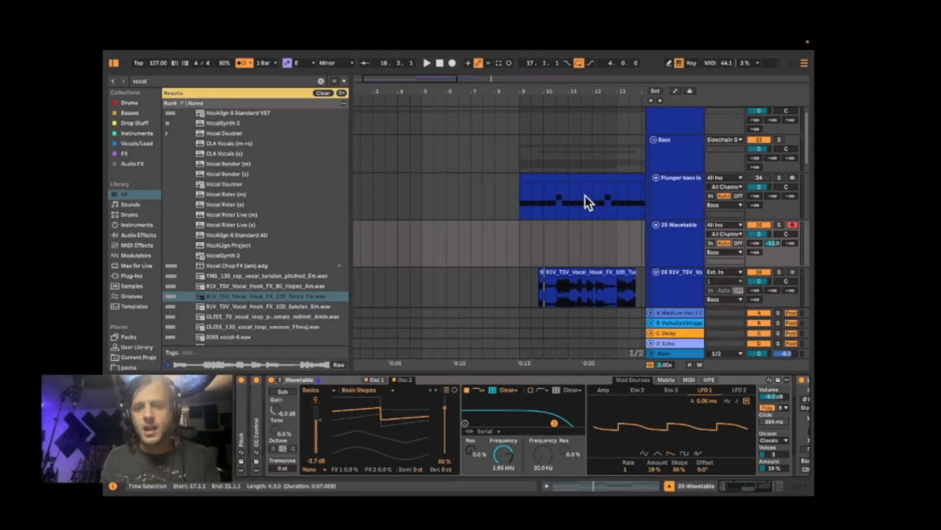
left_click(548, 193)
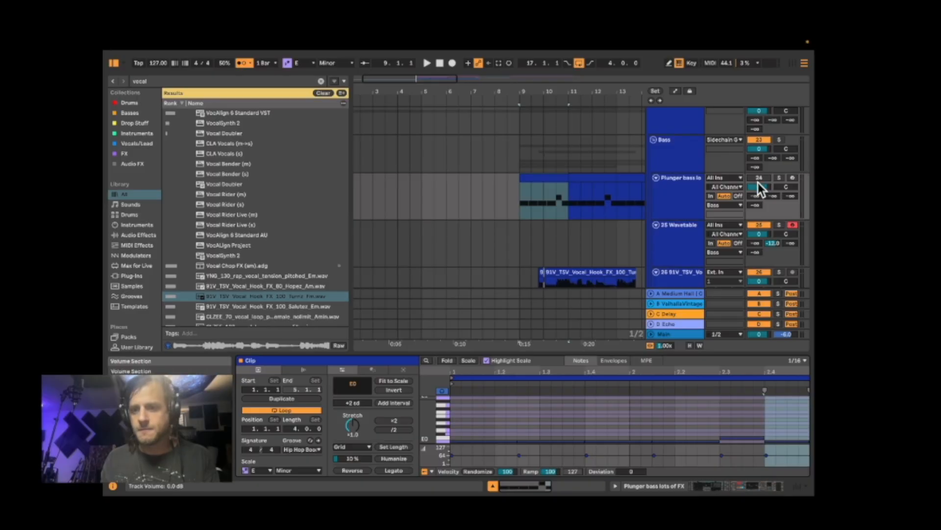
left_click(675, 192)
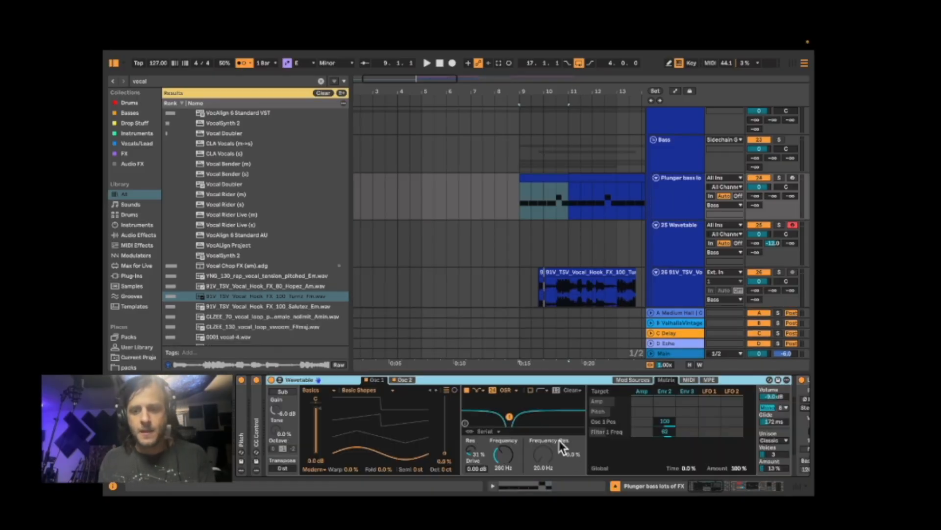
Examine the Plunger bass device chain, including Utility, Phat Rack 1, and EQ Eight.
scroll(530, 428, "right", 10)
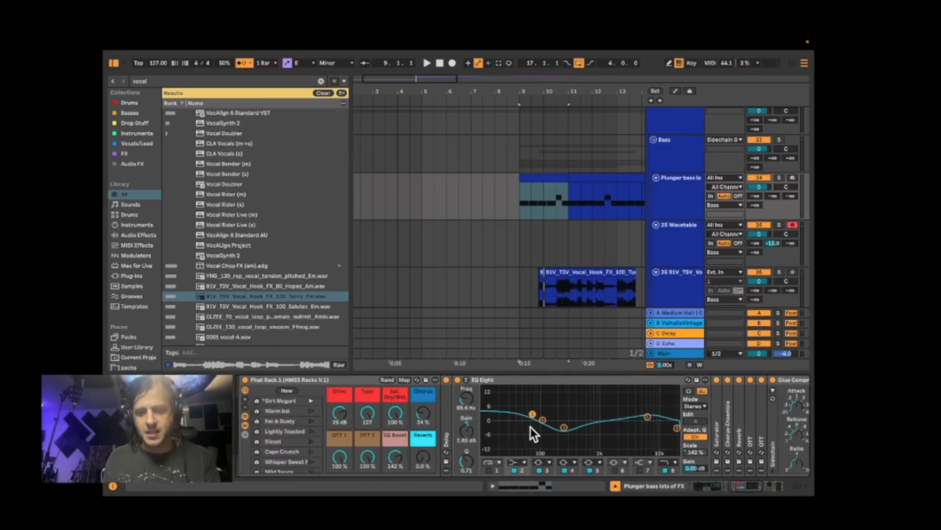
left_click(307, 378)
scroll(294, 401, "left", 5)
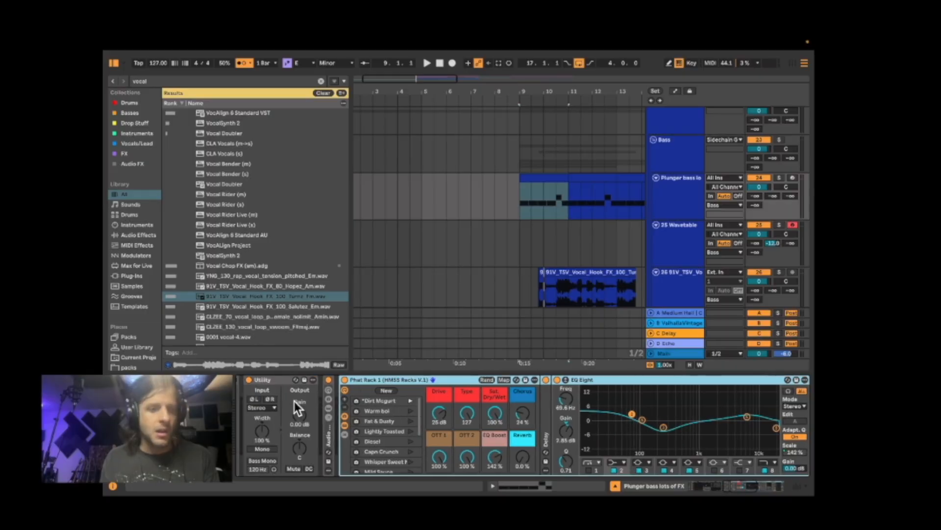
scroll(444, 424, "right", 2)
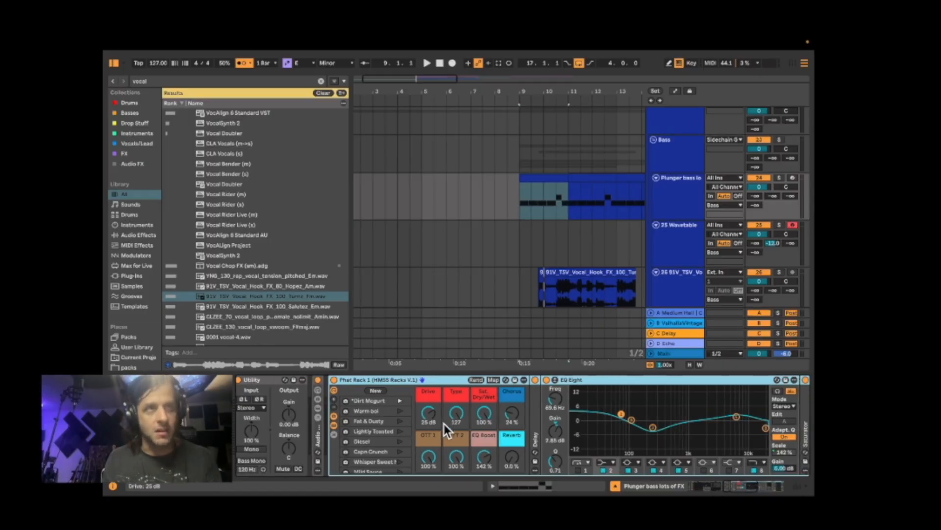
scroll(445, 424, "right", 5)
scroll(444, 422, "left", 10)
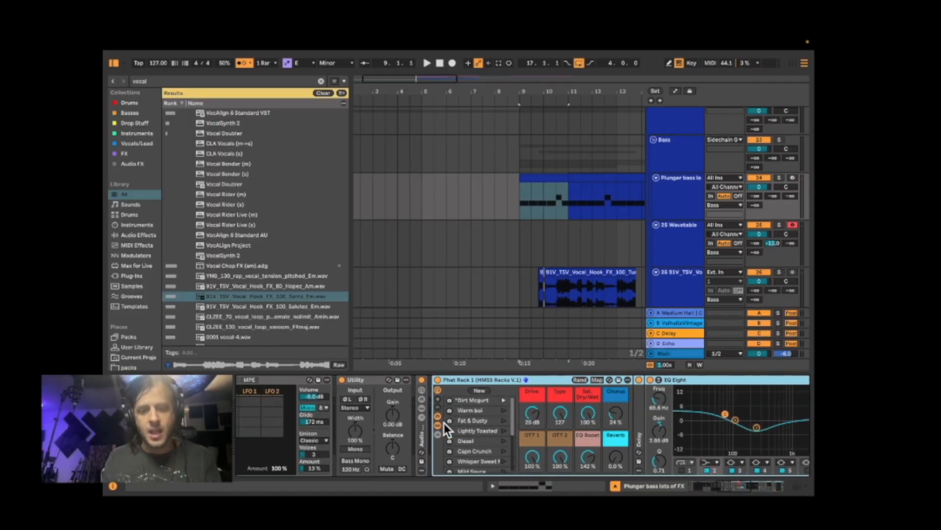
scroll(444, 423, "left", 9)
scroll(444, 422, "right", 9)
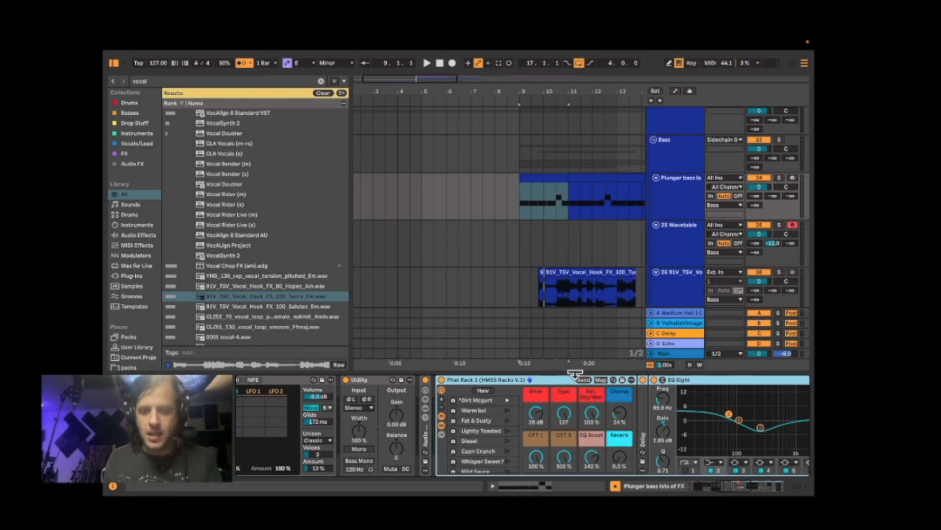
Play the section from bar 9 and check the other tracks, including the EFFIN vocal bed, for unwanted sound.
key("space")
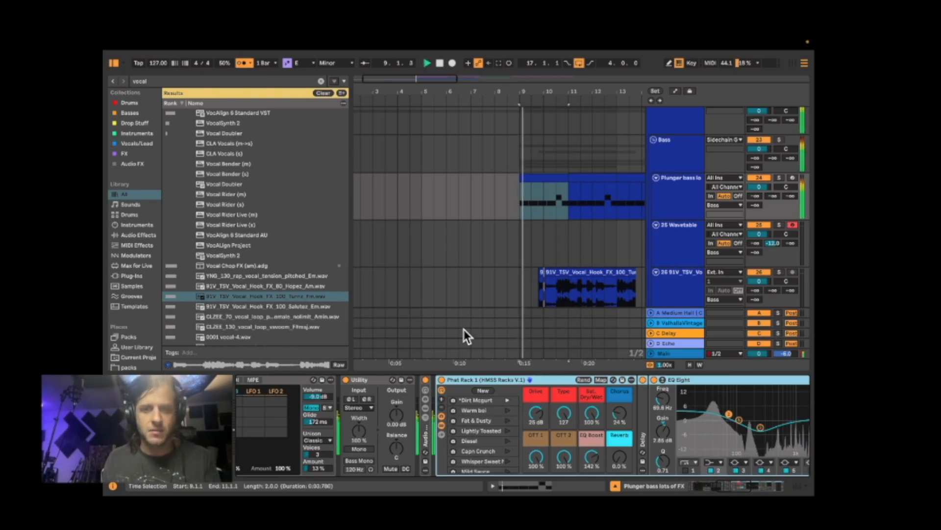
scroll(557, 212, "down", 8)
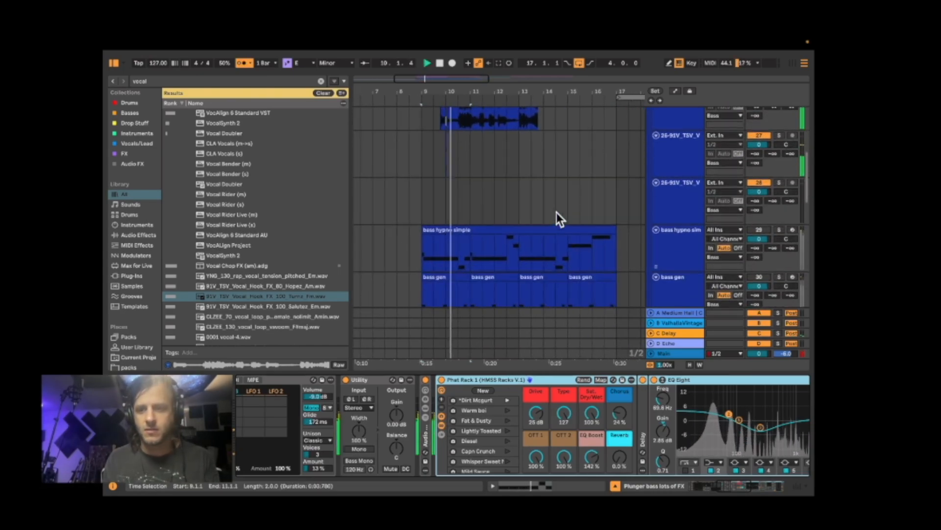
scroll(651, 195, "down", 10)
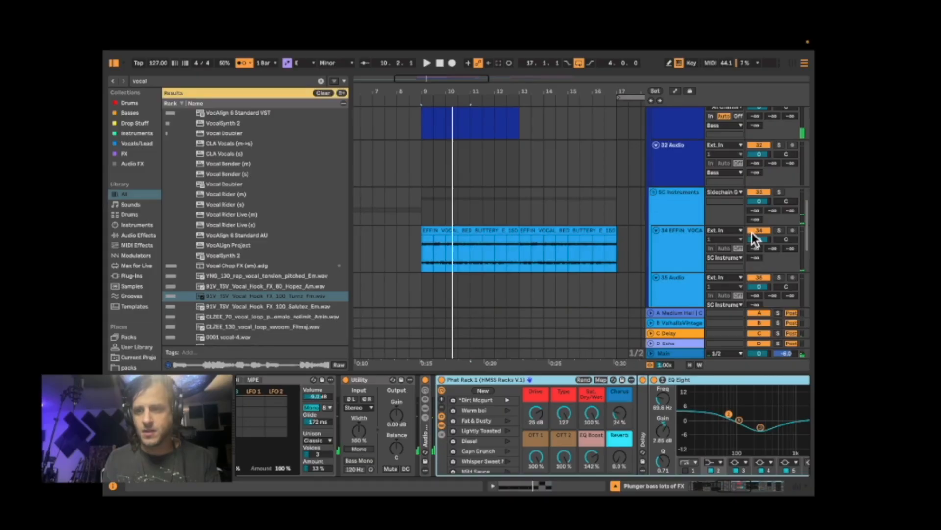
left_click(776, 229)
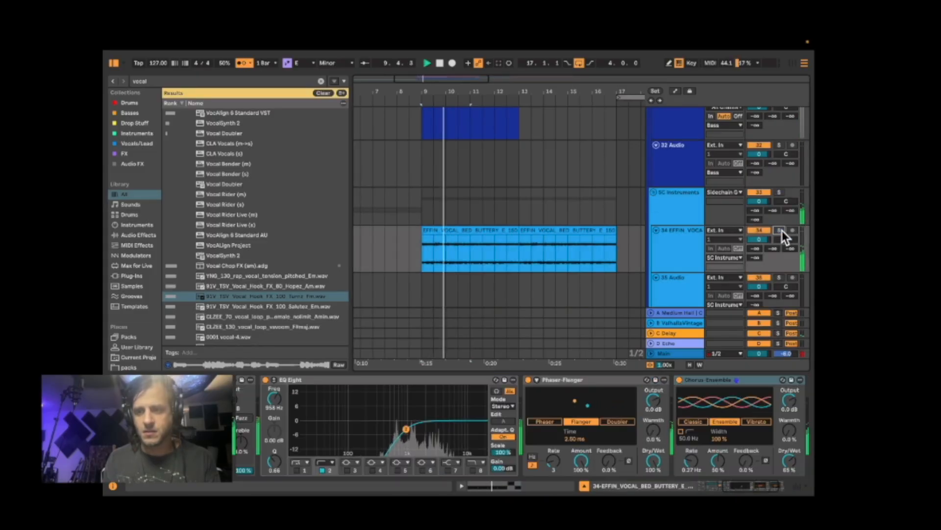
scroll(470, 228, "up", 10)
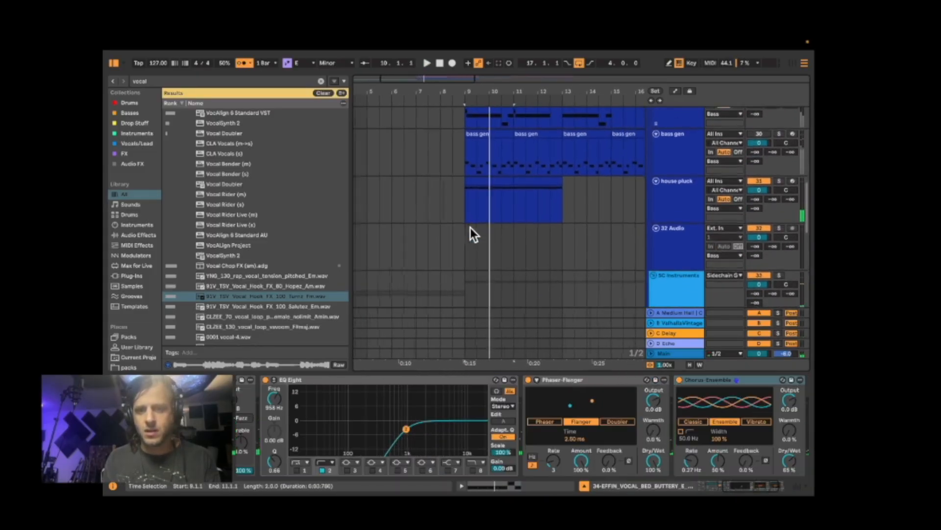
scroll(572, 187, "up", 10)
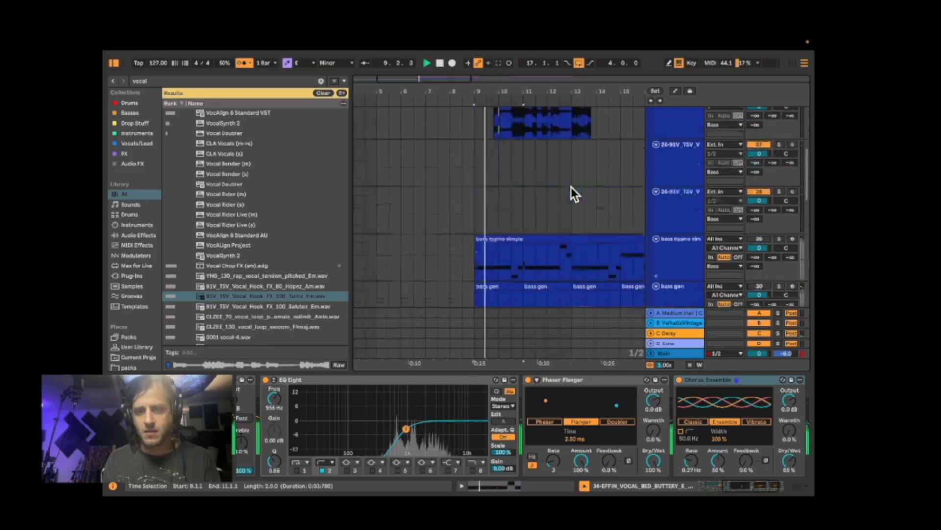
scroll(572, 187, "down", 1)
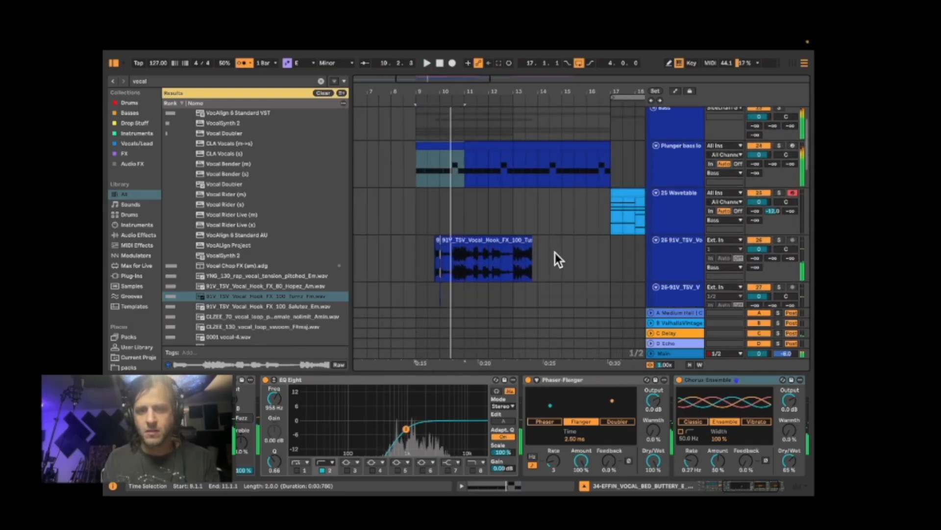
Delete the vocal hook clip from the track below 25 Wavetable and replay from bar 9.
key("space")
left_click_drag(555, 252, 383, 250)
key("Delete")
left_click(417, 252)
key("space")
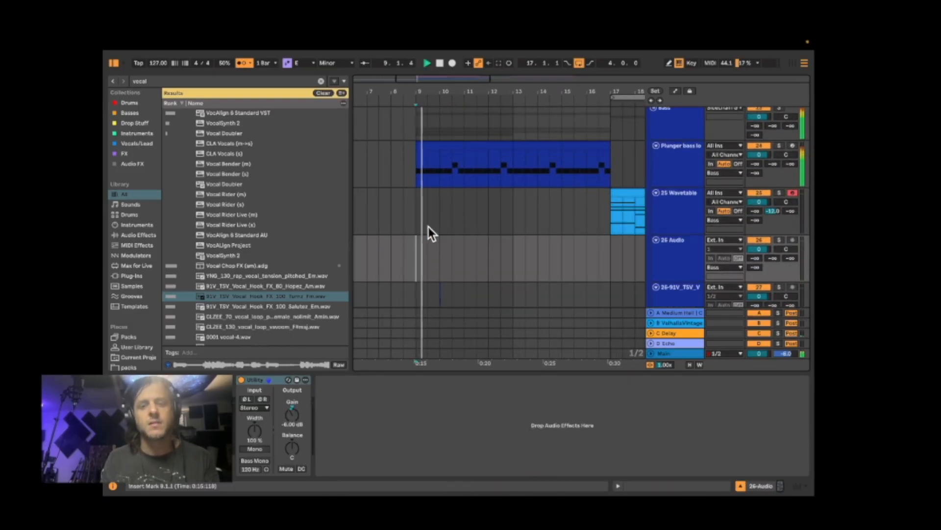
Check the Plunger bass effects and select 9.3.1 to 11.3.1 on the 26-91V_TSV vocal track during playback.
left_click(664, 173)
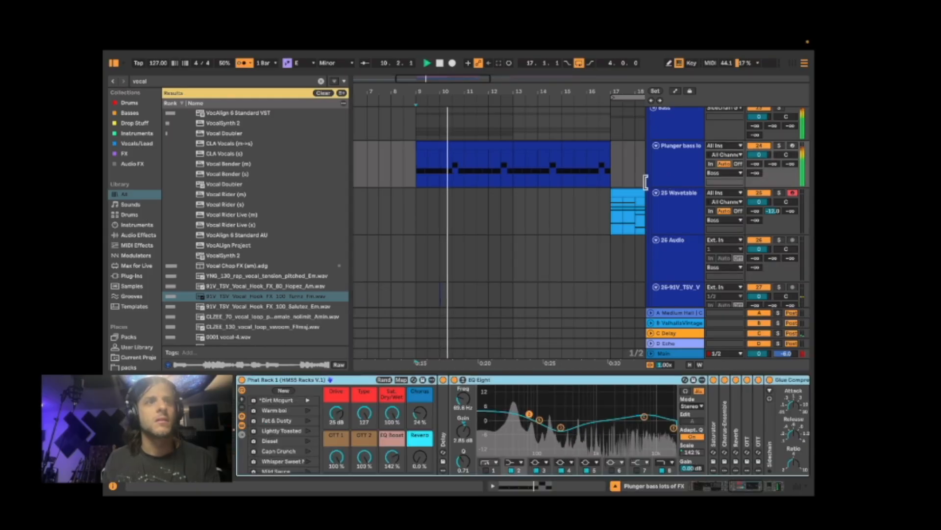
scroll(504, 267, "down", 2)
left_click_drag(487, 221, 437, 217)
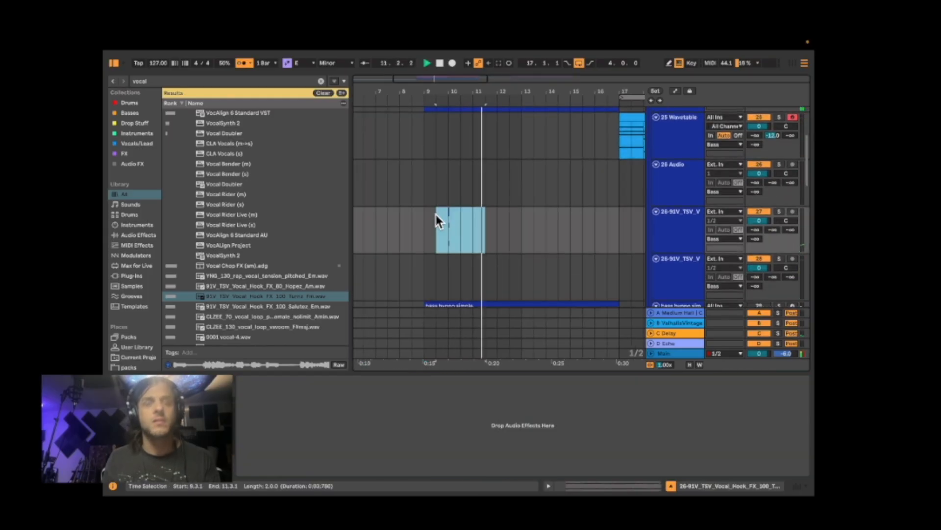
scroll(474, 185, "up", 2)
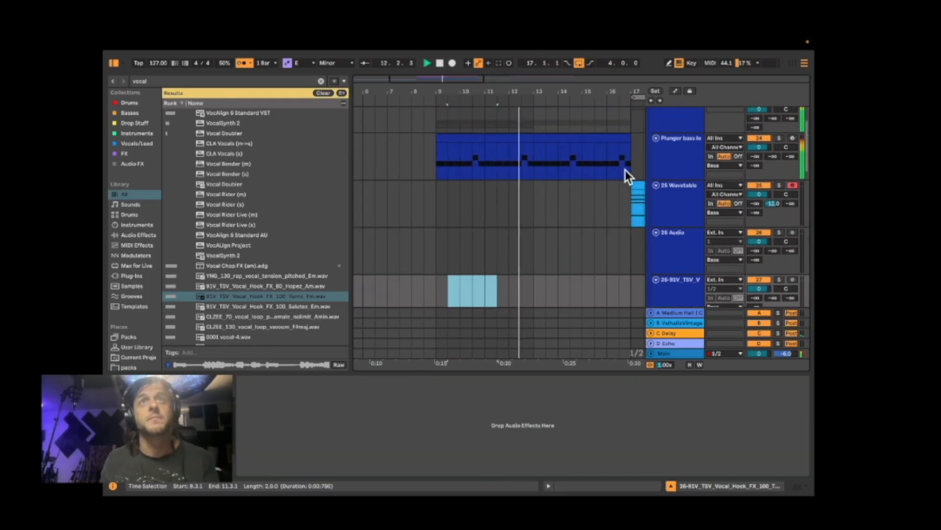
Examine the Plunger bass Wavetable's Osc 2, filter and modulation matrix during playback.
left_click(661, 154)
scroll(379, 399, "left", 15)
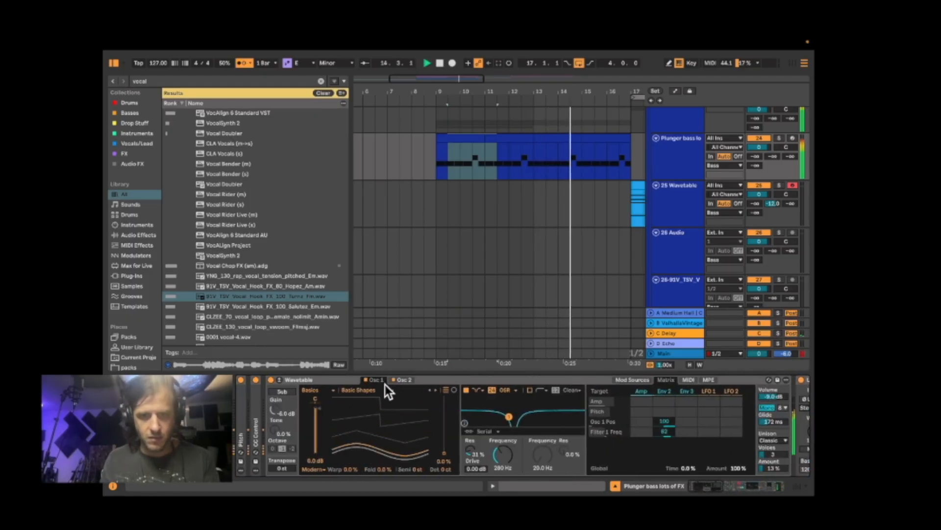
left_click(403, 380)
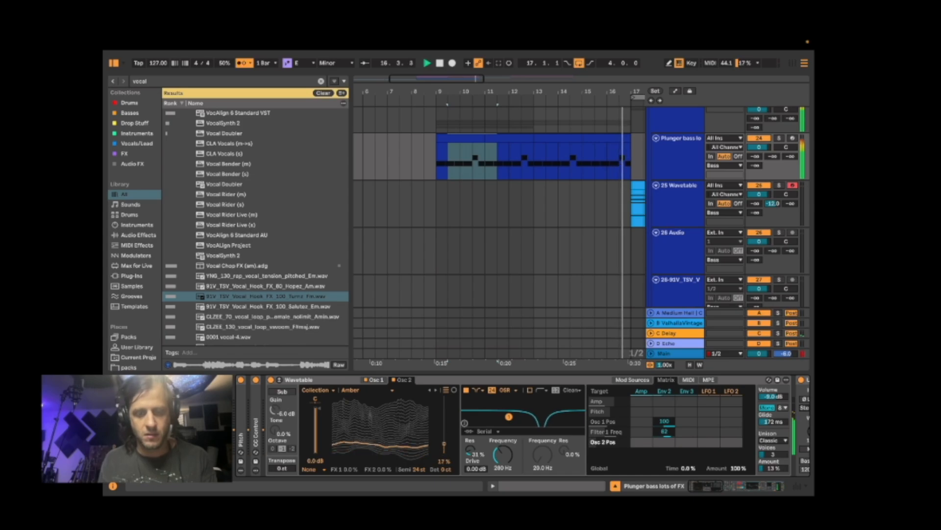
scroll(421, 422, "right", 5)
scroll(431, 422, "left", 5)
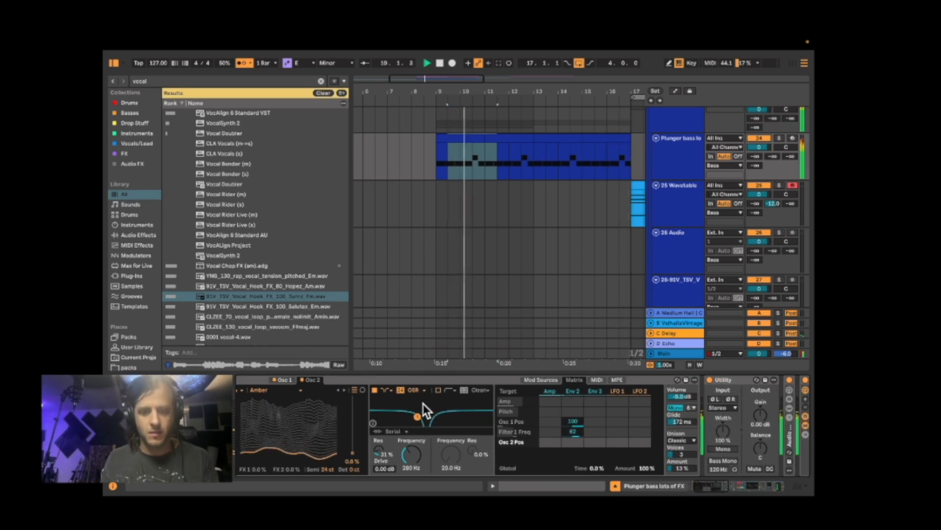
scroll(507, 440, "right", 8)
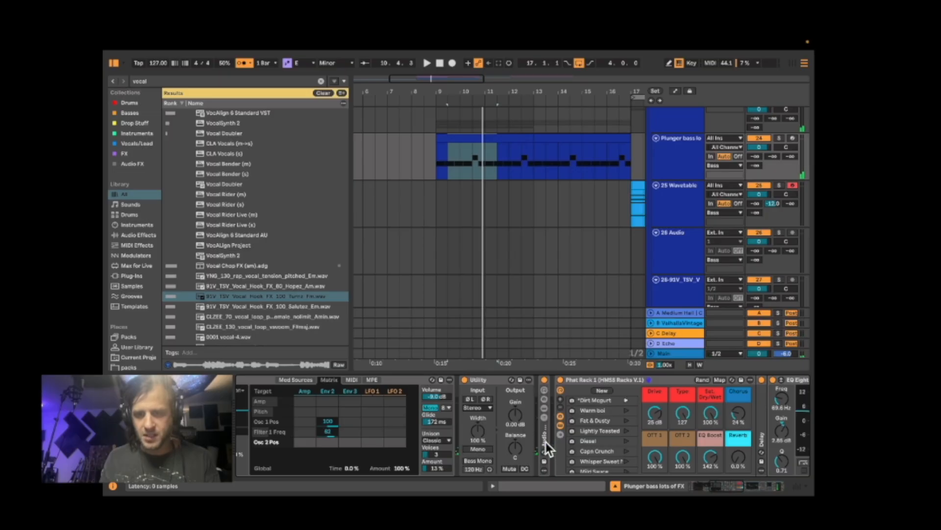
Inspect the Plunger bass rack of EQ Three devices and turn the whole rack off during playback.
double_click(546, 443)
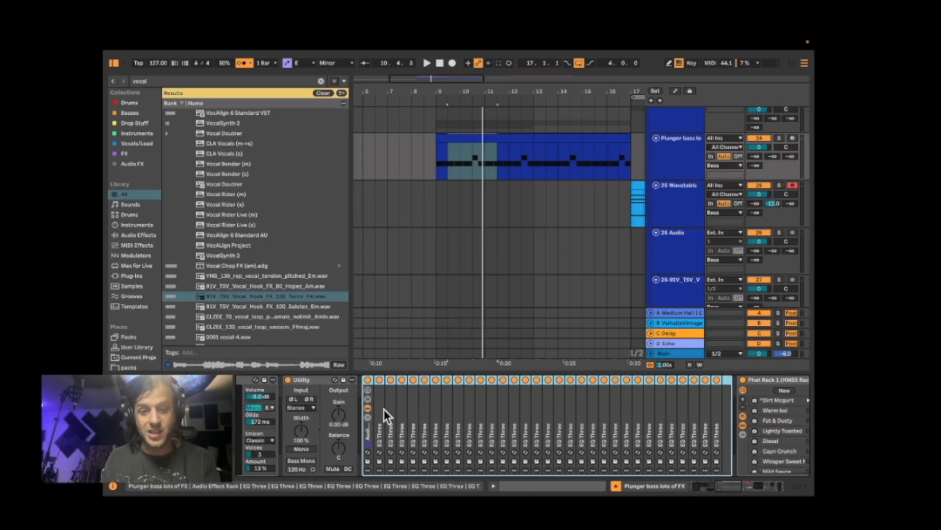
key("space")
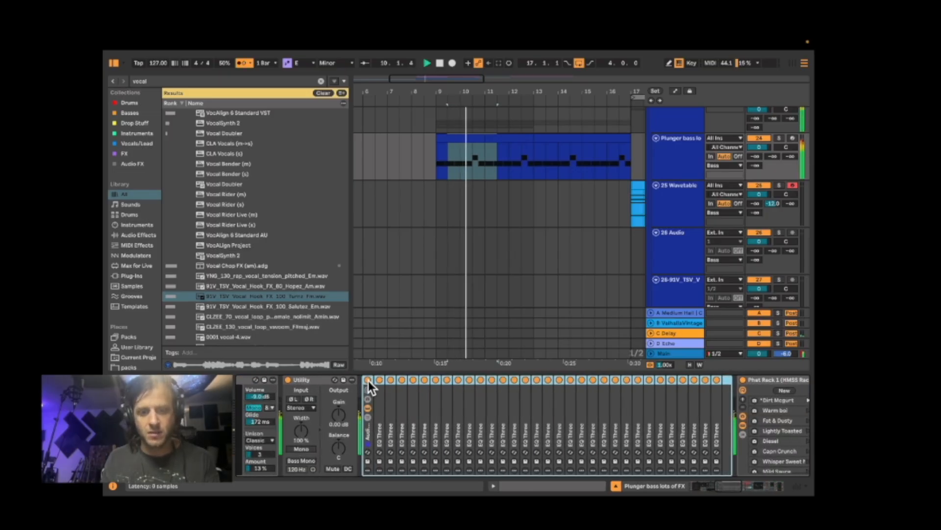
left_click(368, 380)
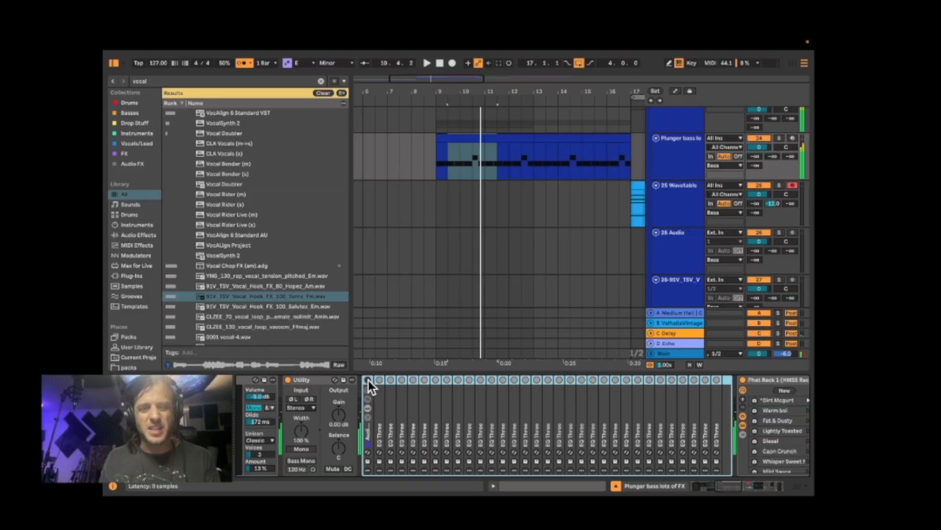
double_click(370, 443)
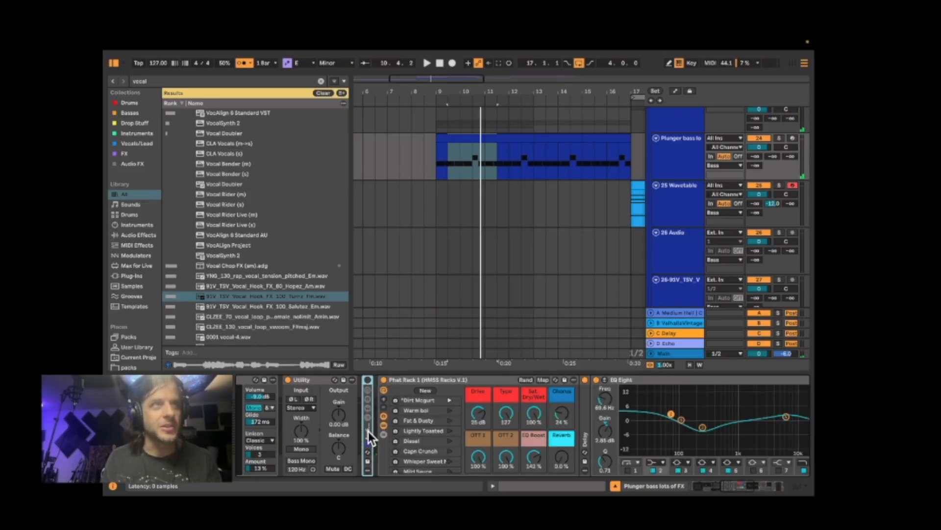
Compare the Plunger bass with Phat Rack 1 turned off and back on, and review its effects through to the Limiter.
left_click(383, 380)
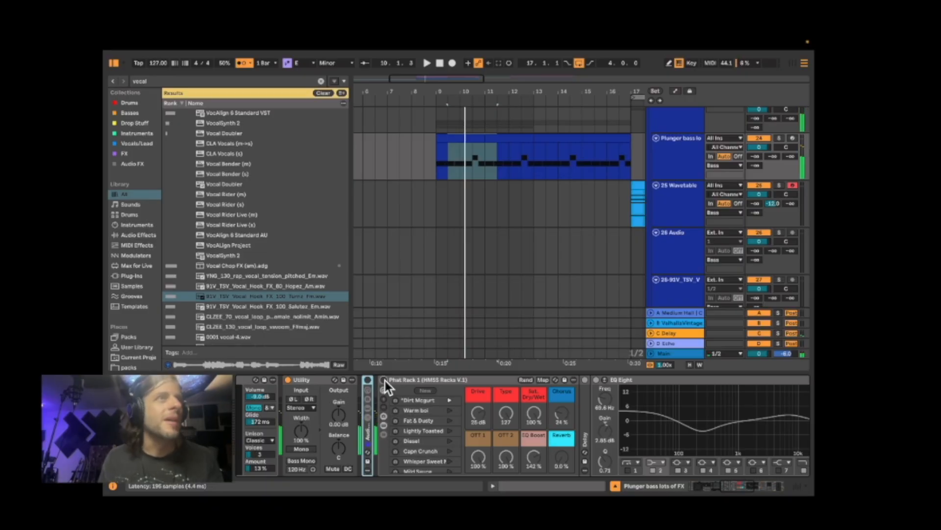
left_click(384, 380)
key("space")
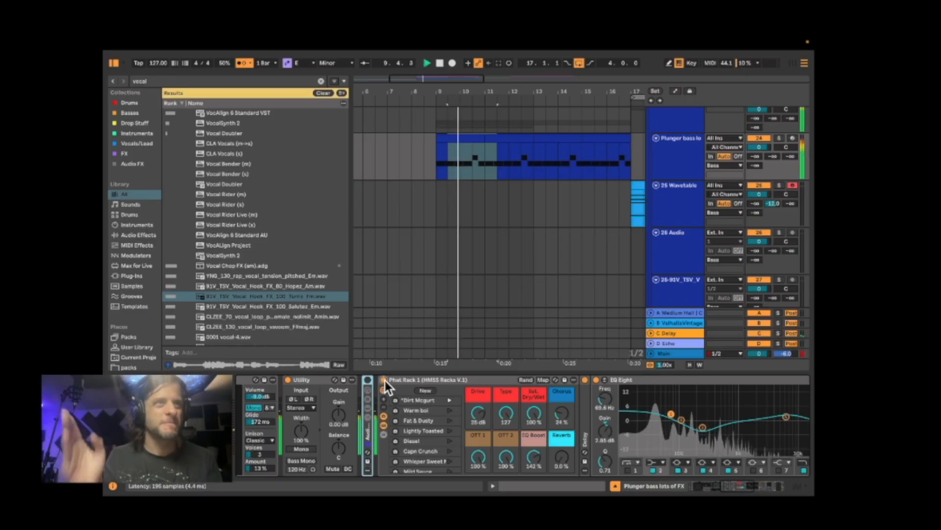
scroll(398, 418, "right", 6)
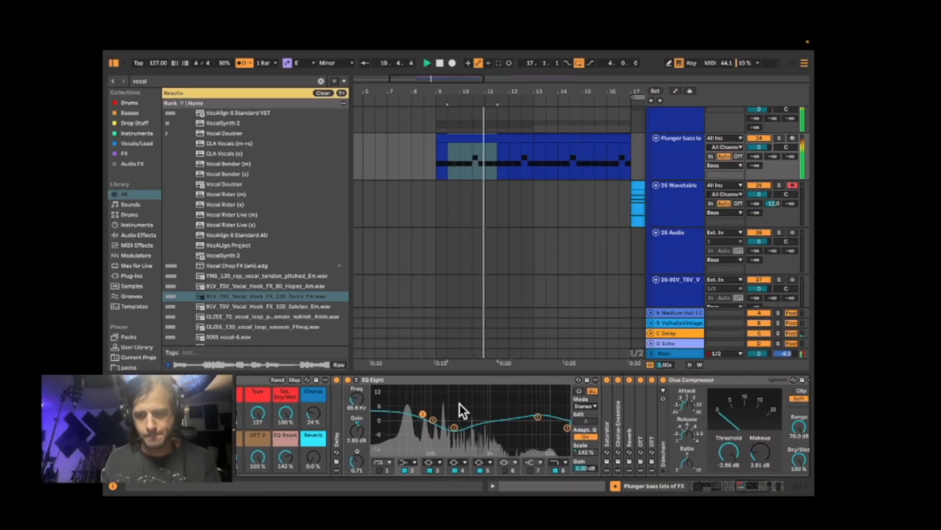
scroll(601, 414, "right", 6)
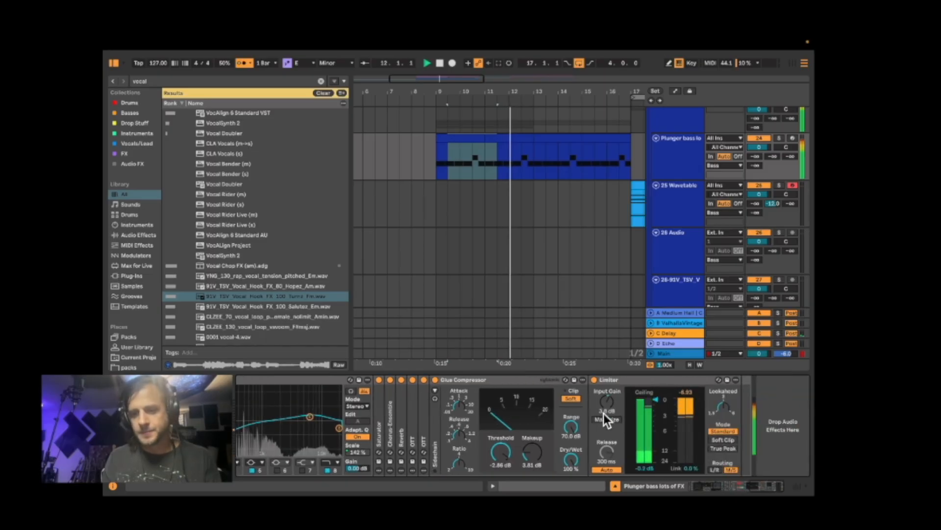
Boost band 2 of the Plunger bass EQ Eight to 9.79 dB during playback and stop.
scroll(604, 413, "left", 10)
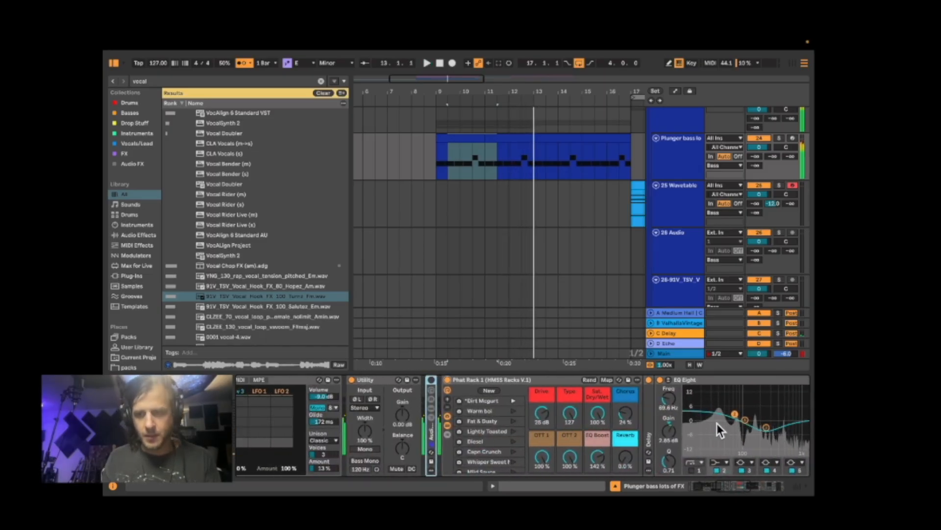
mouse_move(735, 414)
left_mouse_down()
mouse_move(781, 387)
mouse_move(715, 389)
mouse_move(757, 388)
mouse_move(724, 391)
mouse_move(738, 398)
left_mouse_up()
key("space")
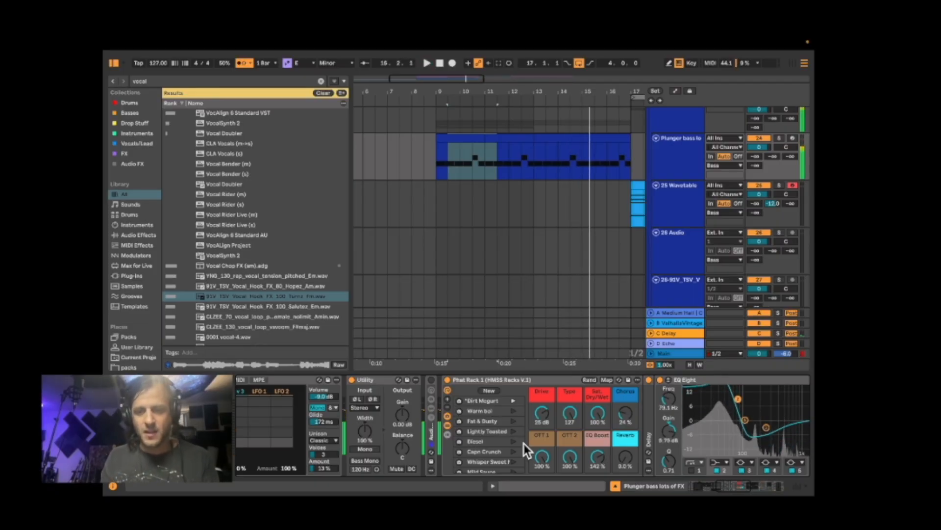
Examine the Osc 1 and Osc 2 wavetables in the Plunger bass Wavetable.
scroll(328, 442, "left", 10)
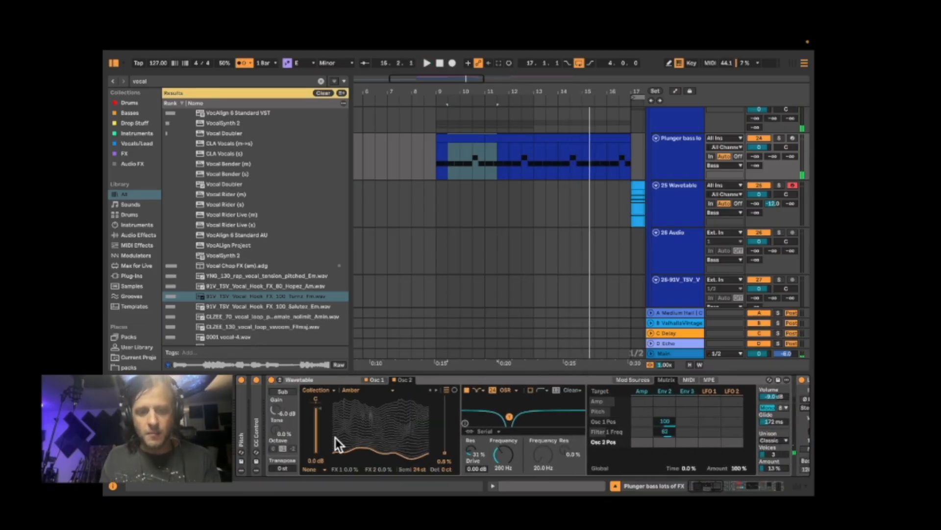
left_click(377, 380)
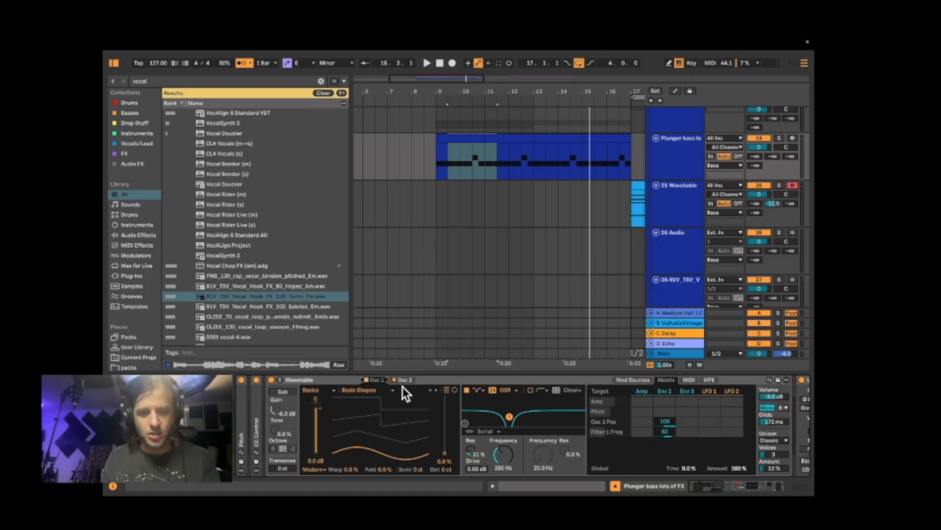
left_click(404, 380)
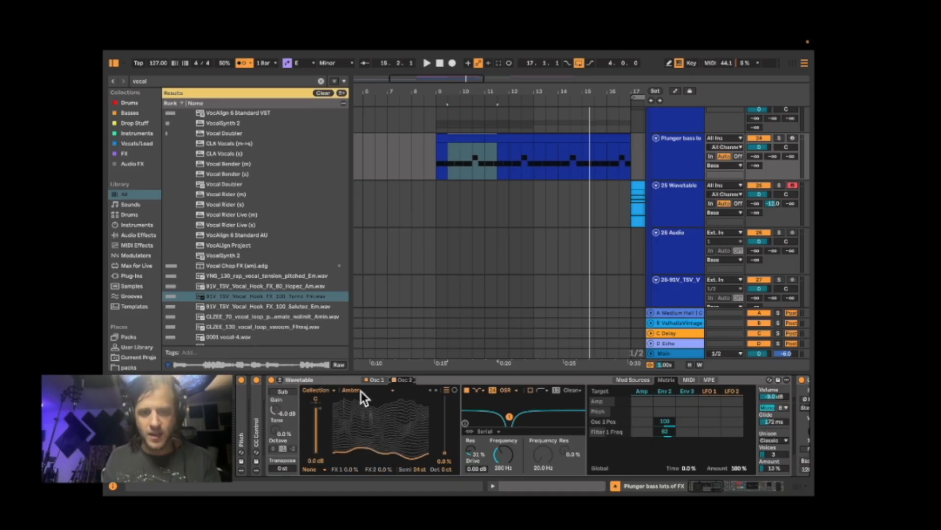
scroll(527, 441, "right", 2)
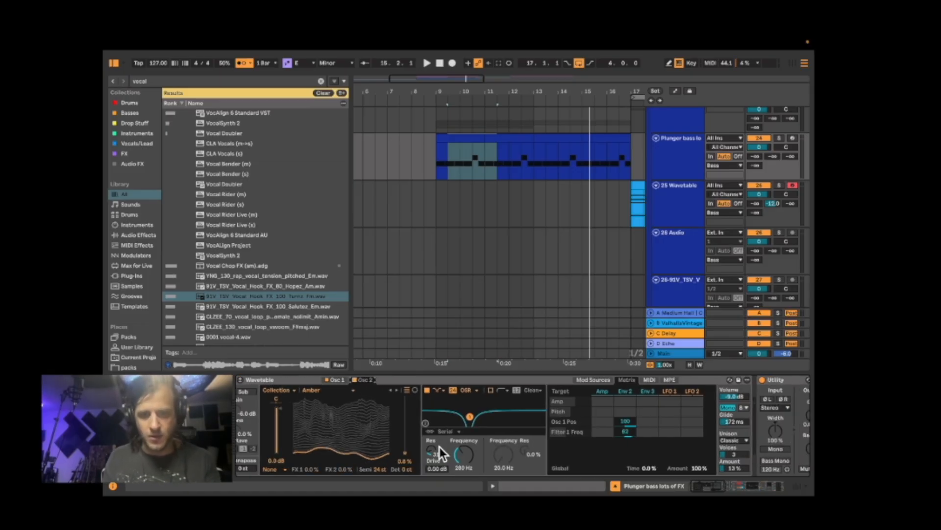
Change Filter 1 of the Plunger bass Wavetable from notch to low-pass and audition it.
key("space")
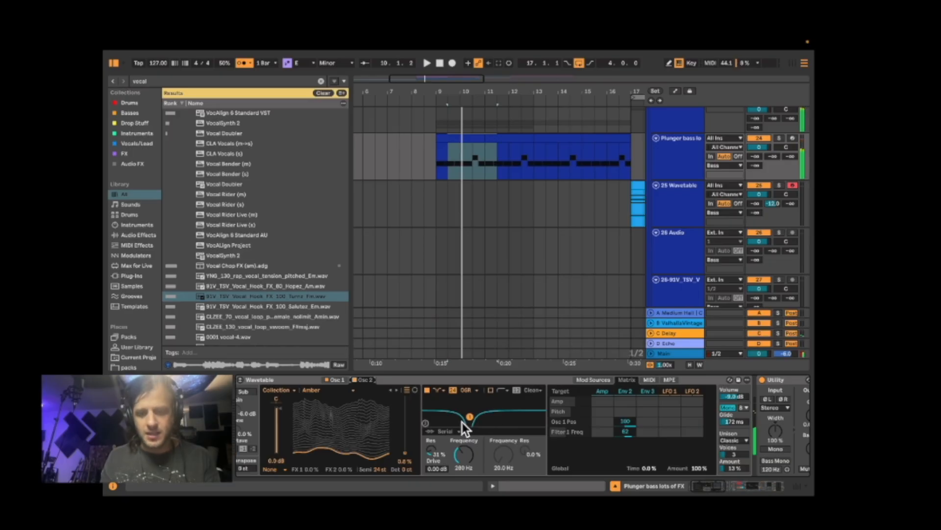
left_click(436, 391)
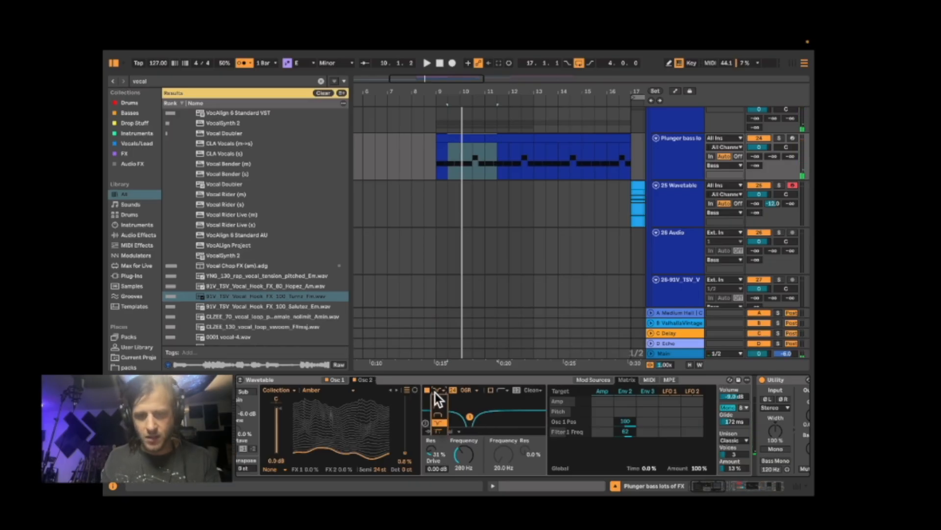
left_click(439, 397)
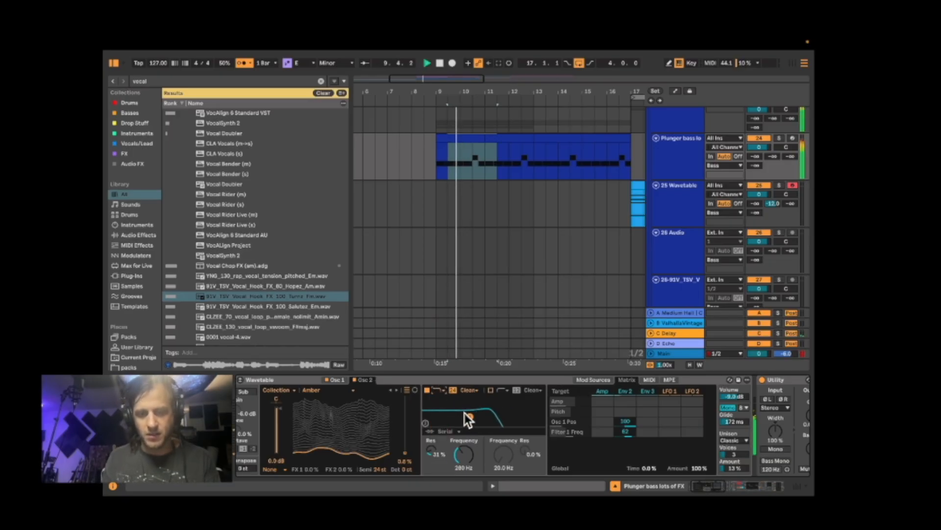
Raise the Osc 2 wavetable position of the Plunger bass to 100% during playback.
scroll(468, 417, "right", 3)
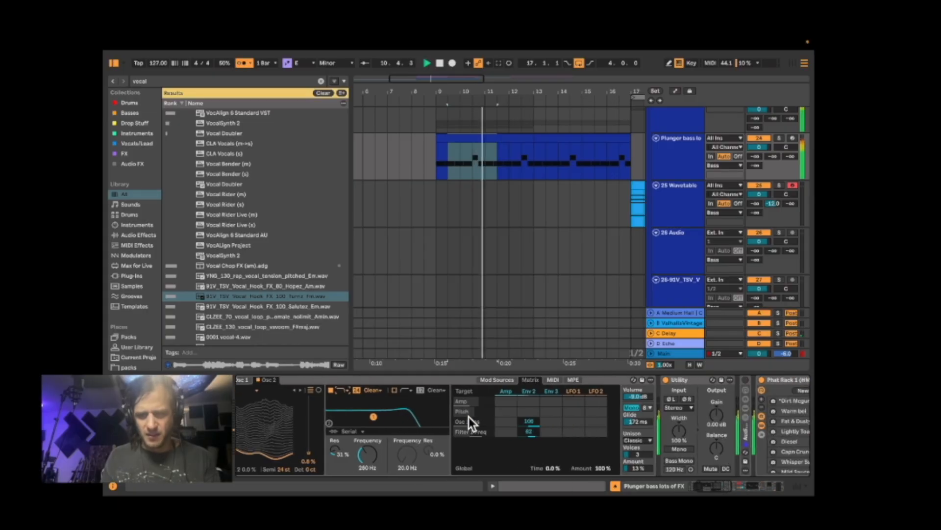
scroll(408, 417, "left", 3)
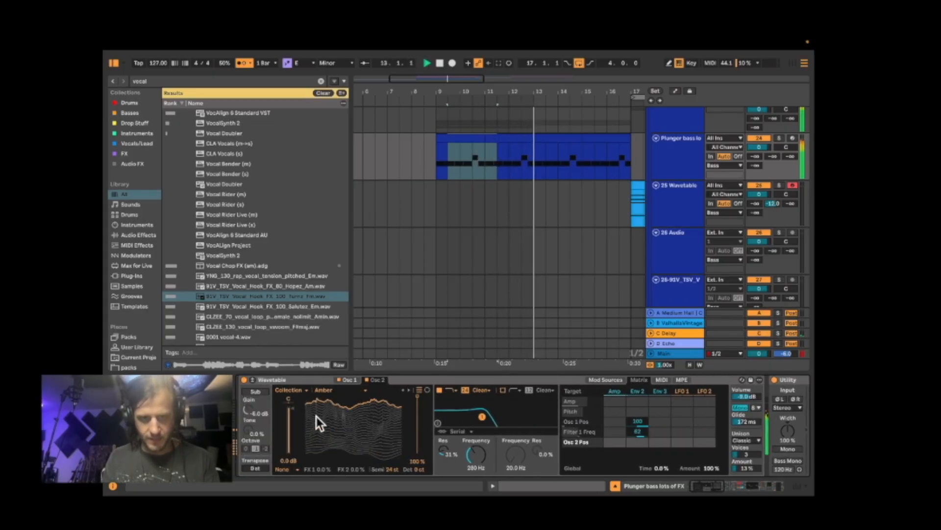
key("space")
key("space")
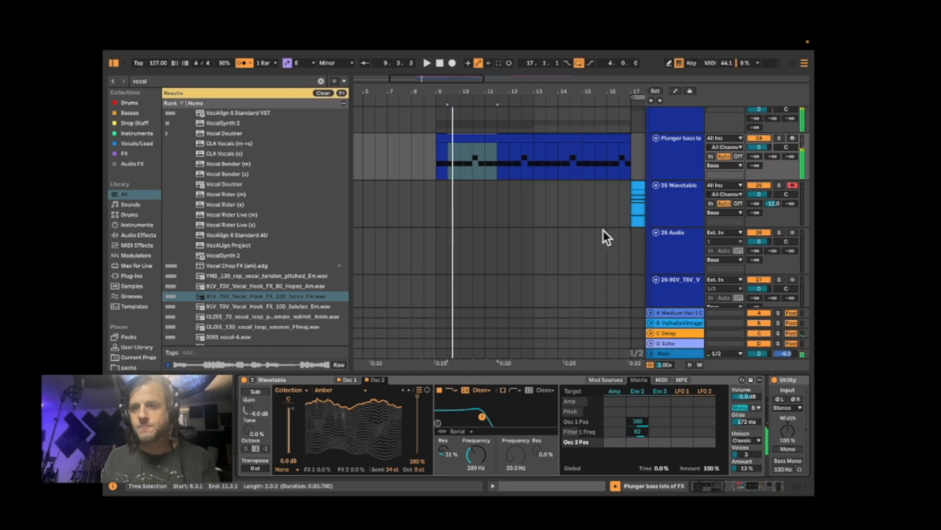
Review the Plunger bass device chain from Wavetable to EQ Eight and return to its Wavetable.
scroll(622, 184, "right", 2)
scroll(622, 185, "down", 1)
scroll(622, 184, "right", 1)
scroll(622, 184, "up", 1)
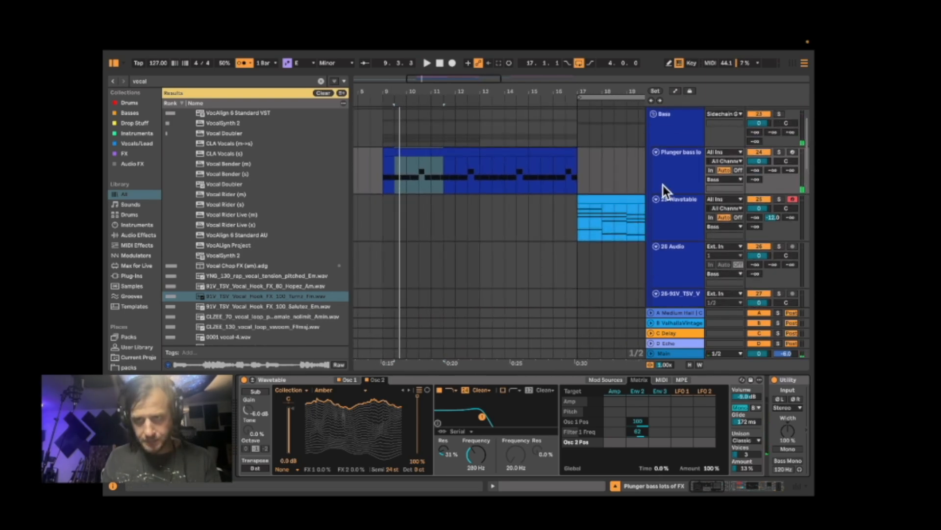
scroll(531, 422, "right", 10)
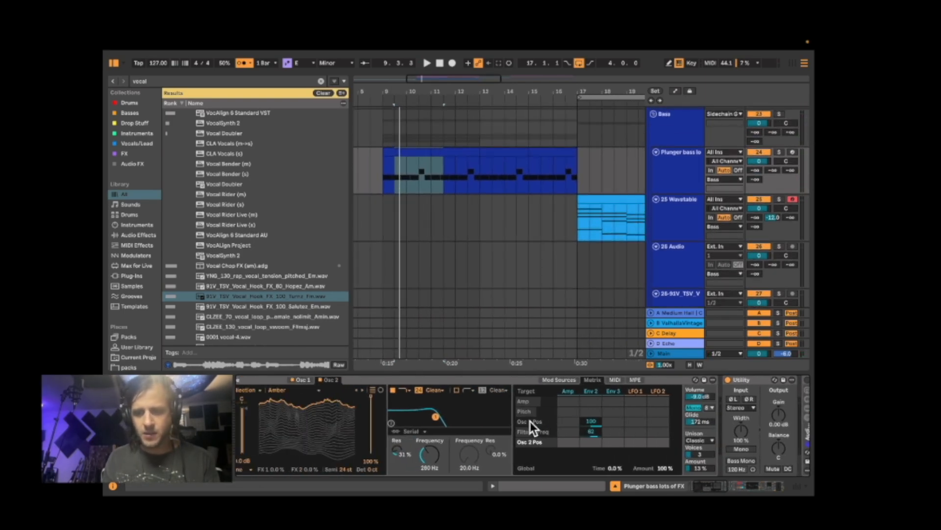
scroll(531, 422, "left", 10)
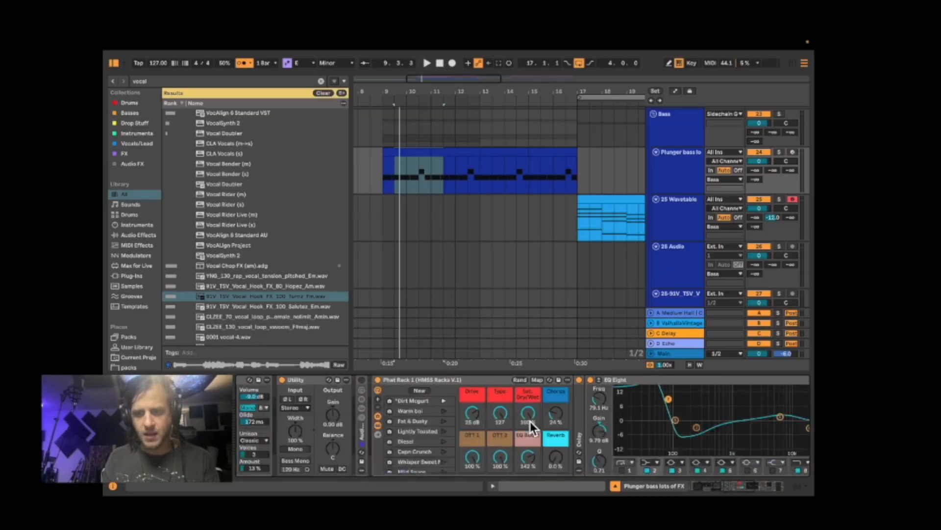
left_click(699, 162)
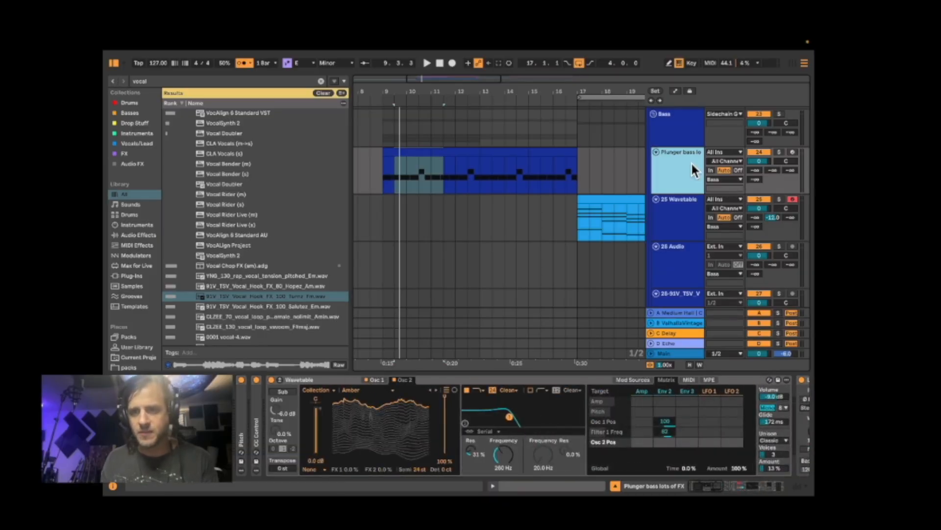
Open the bass hypno simple track and select its clip from 9.1.1 to 17.1.1 for playback.
scroll(467, 175, "down", 8)
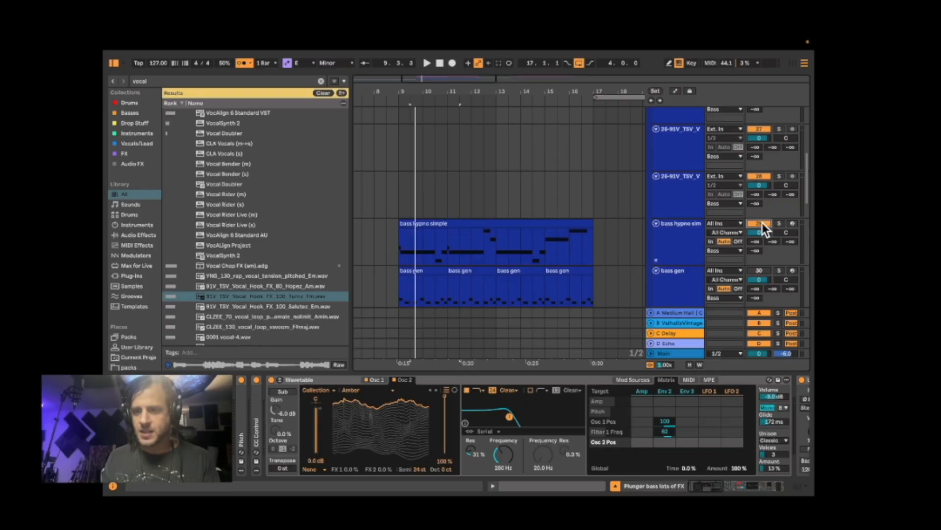
scroll(763, 222, "up", 6)
scroll(561, 236, "down", 7)
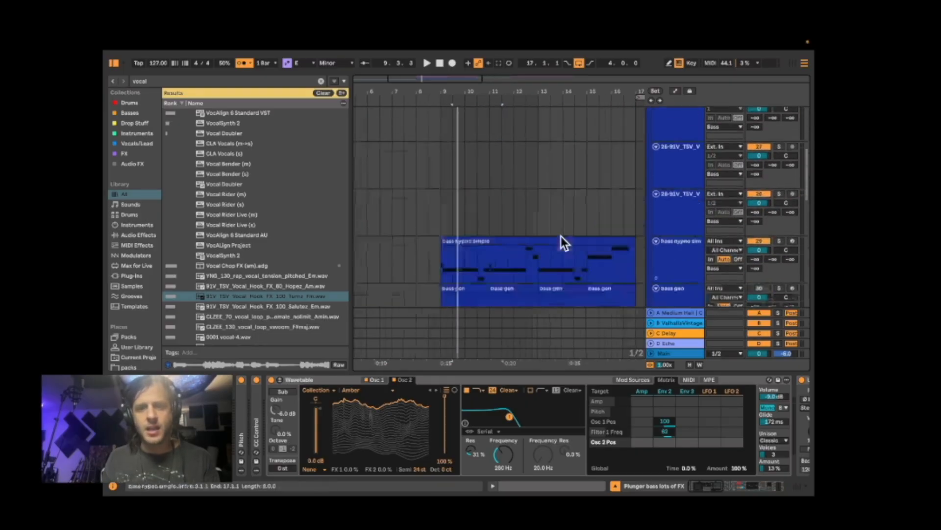
left_click(691, 165)
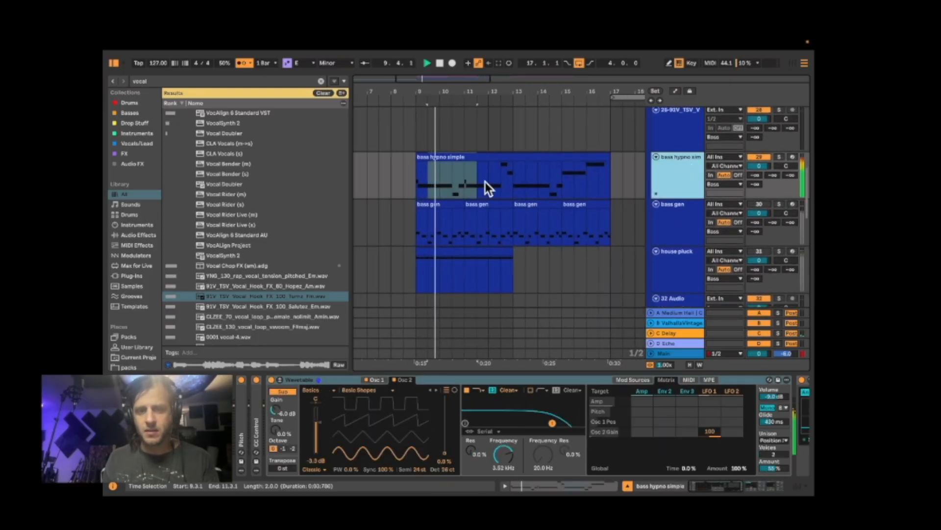
left_click(441, 157)
key("space")
Examine the Saturator, Redux, Erosion and Utility effects on bass hypno simple during playback.
scroll(513, 342, "right", 2)
scroll(513, 342, "up", 1)
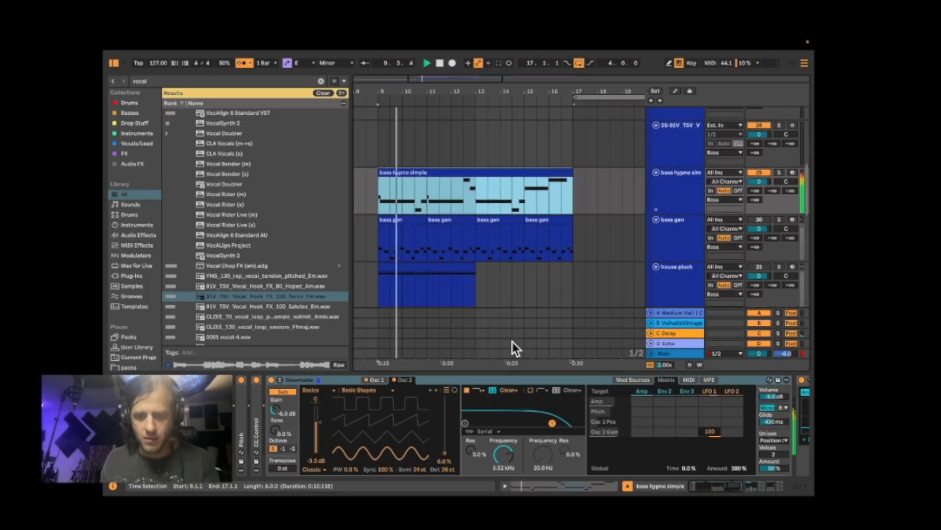
scroll(493, 441, "right", 8)
scroll(493, 441, "left", 6)
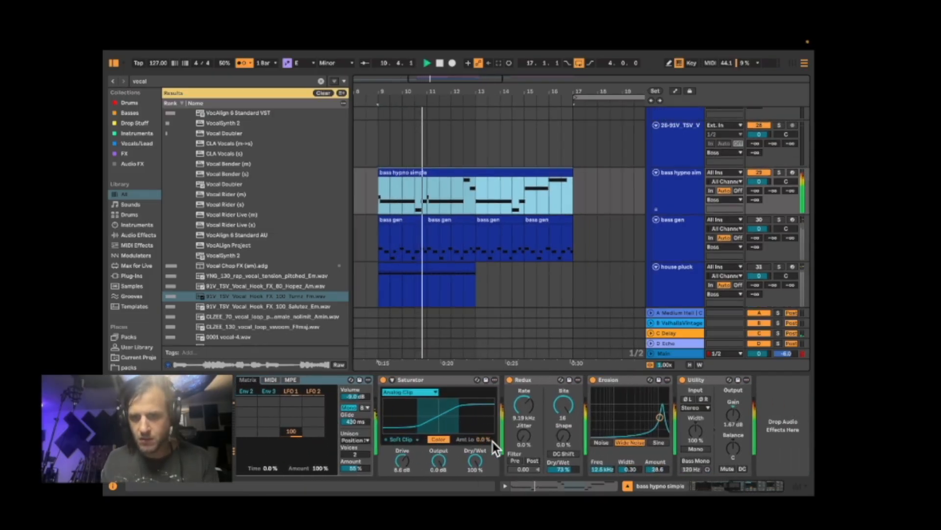
scroll(493, 441, "left", 4)
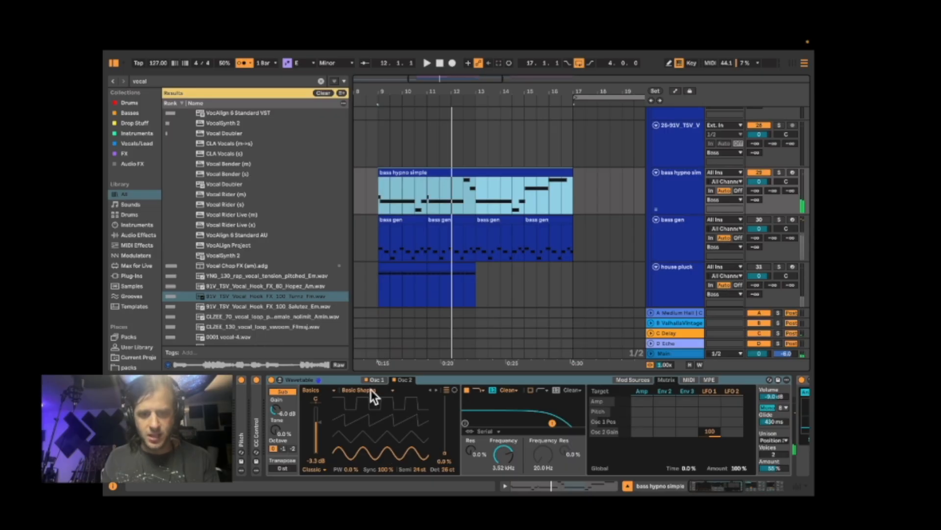
Check both oscillators of the bass hypno simple Wavetable and try the Osc 2 wavetable position during playback.
left_click(376, 379)
left_click(404, 380)
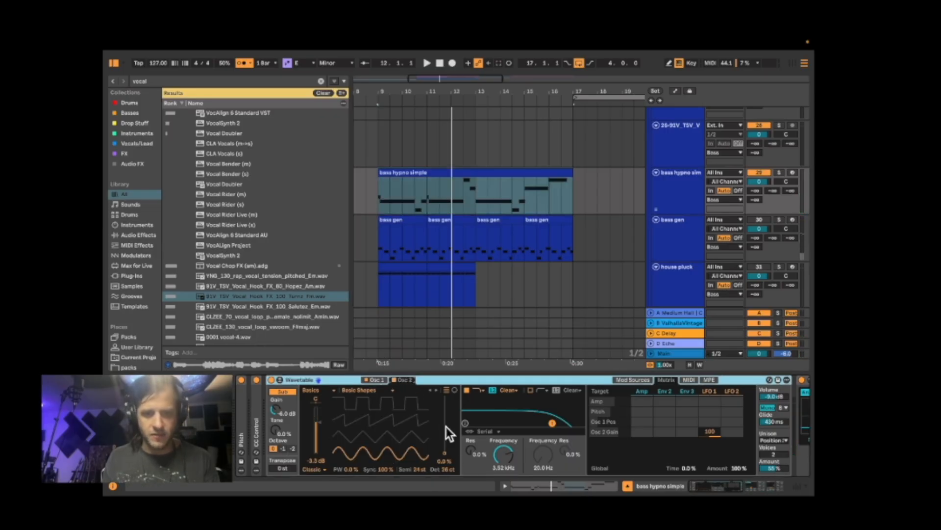
key("space")
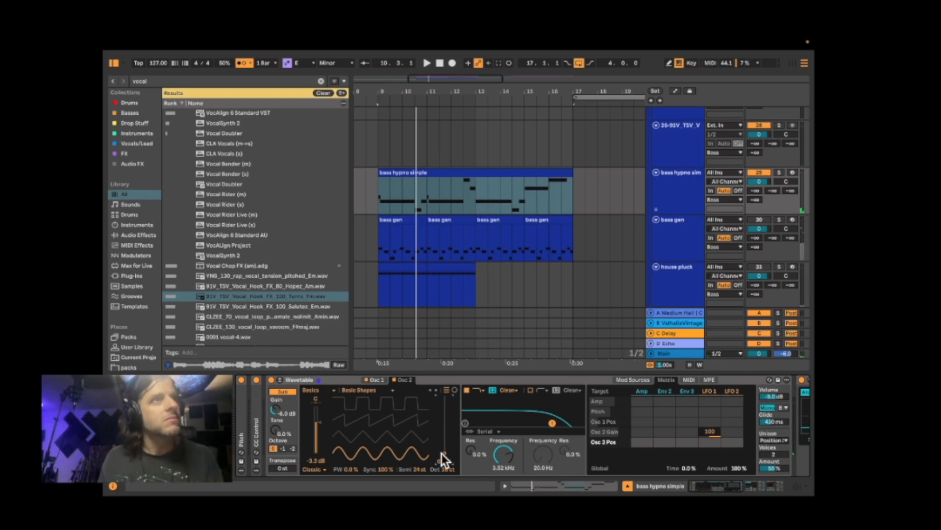
mouse_move(443, 453)
left_mouse_down()
mouse_move(444, 426)
mouse_move(443, 453)
left_mouse_up()
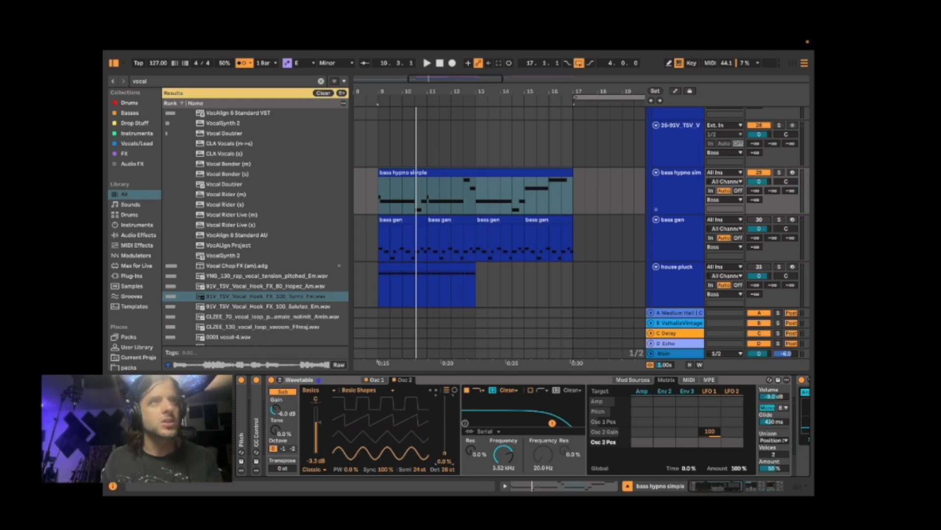
Audition other Basics wavetables for Osc 2 on bass hypno simple and choose Beating 1.
left_click(368, 390)
left_click(363, 229)
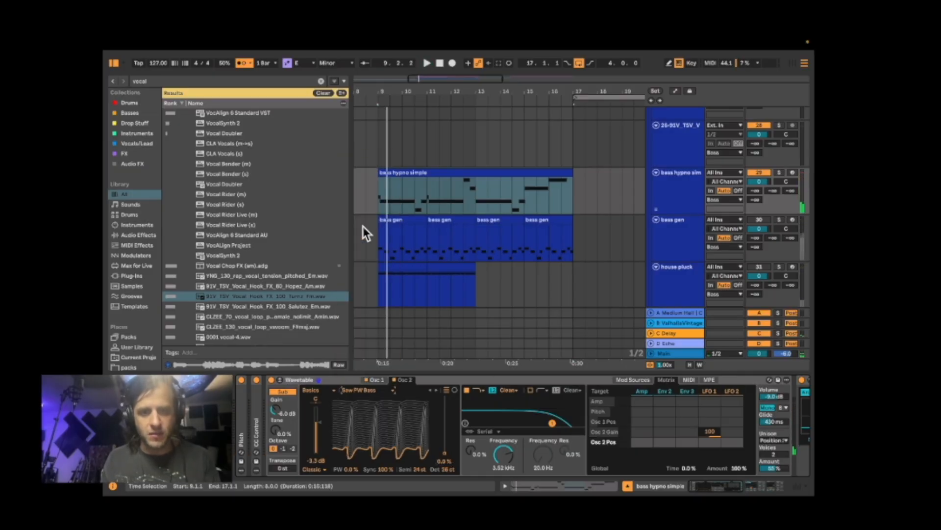
key("space")
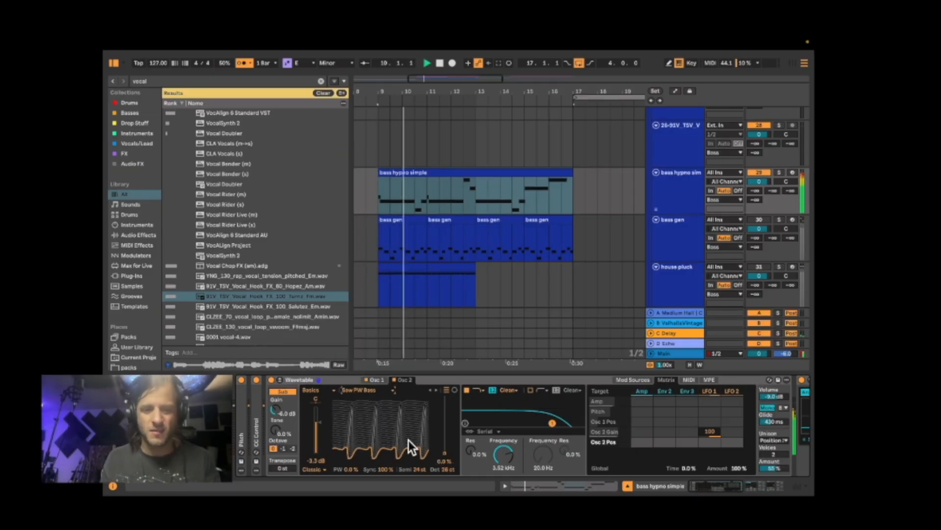
left_click(436, 390)
left_click(435, 390)
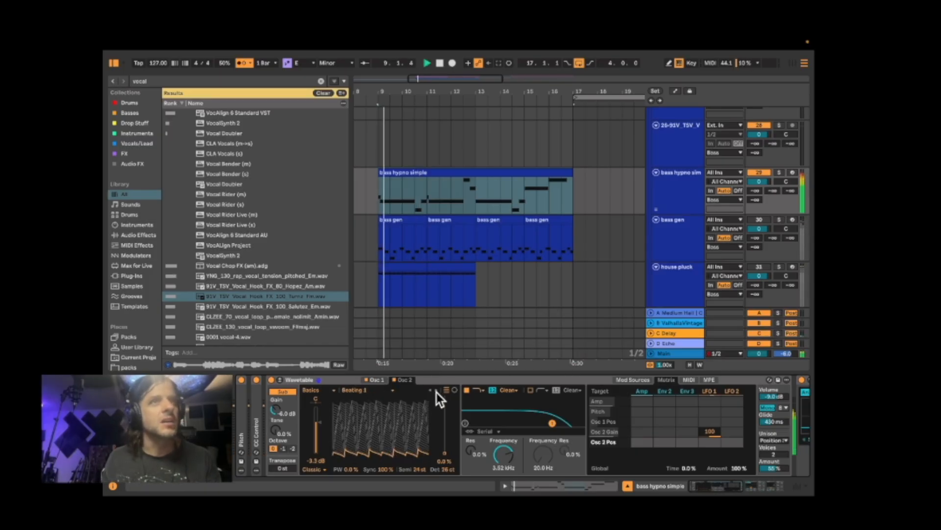
Audition the Beating 1 wavetable position in Osc 2, stop playback and look over the filter and modulation matrix.
left_click_drag(410, 421, 410, 470)
key("space")
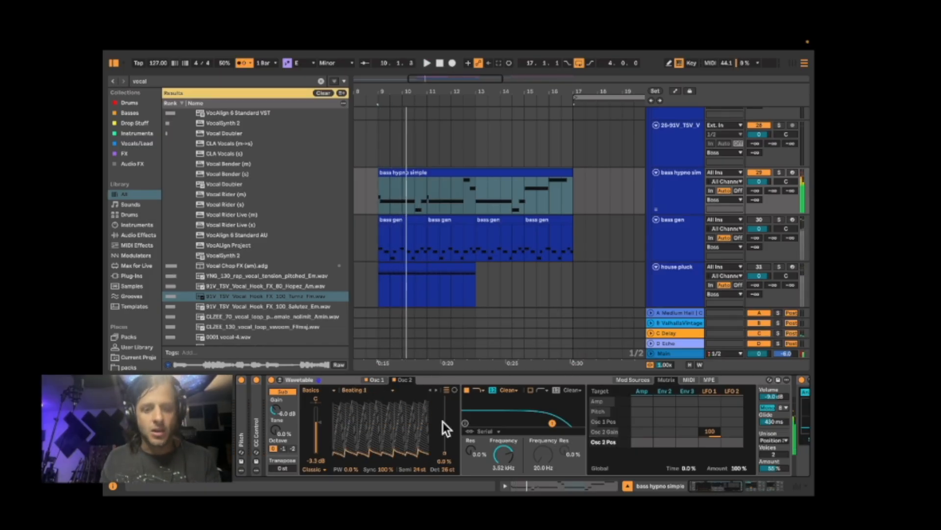
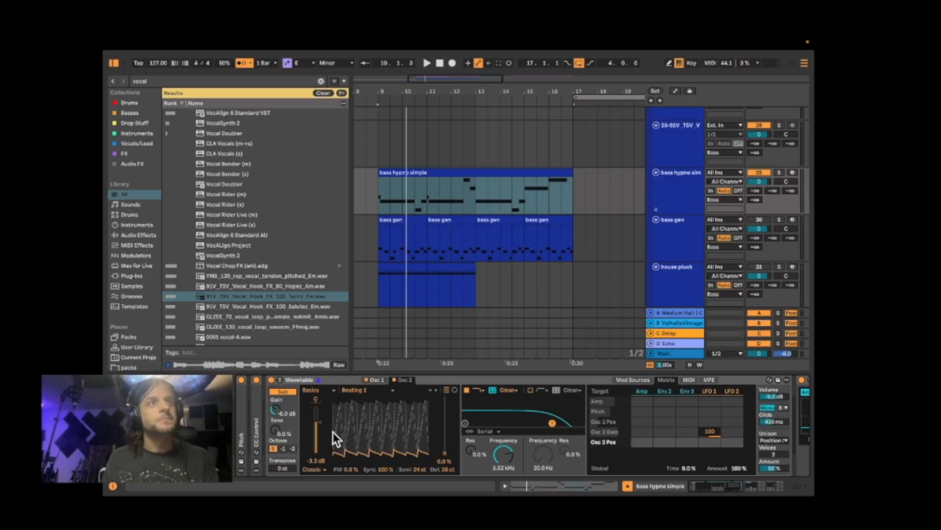
scroll(333, 432, "right", 5)
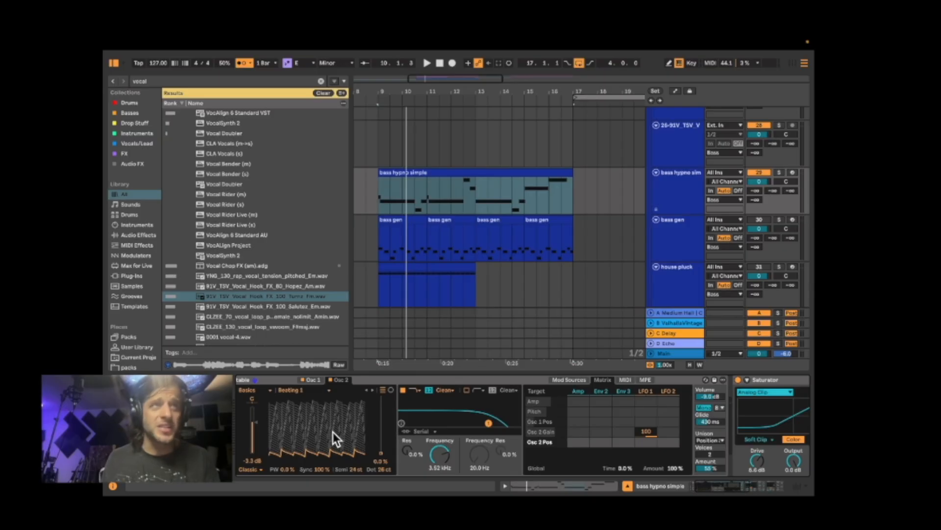
scroll(334, 431, "right", 8)
scroll(429, 440, "left", 12)
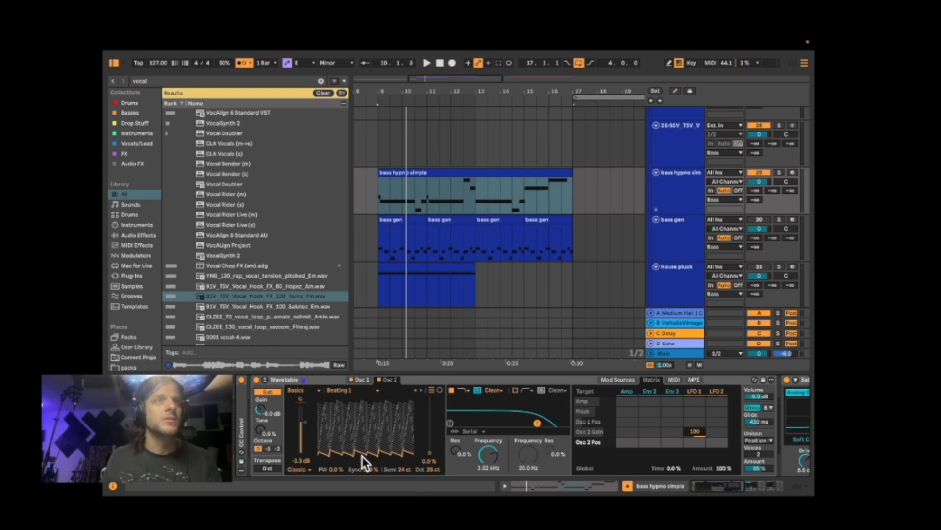
scroll(364, 462, "left", 1)
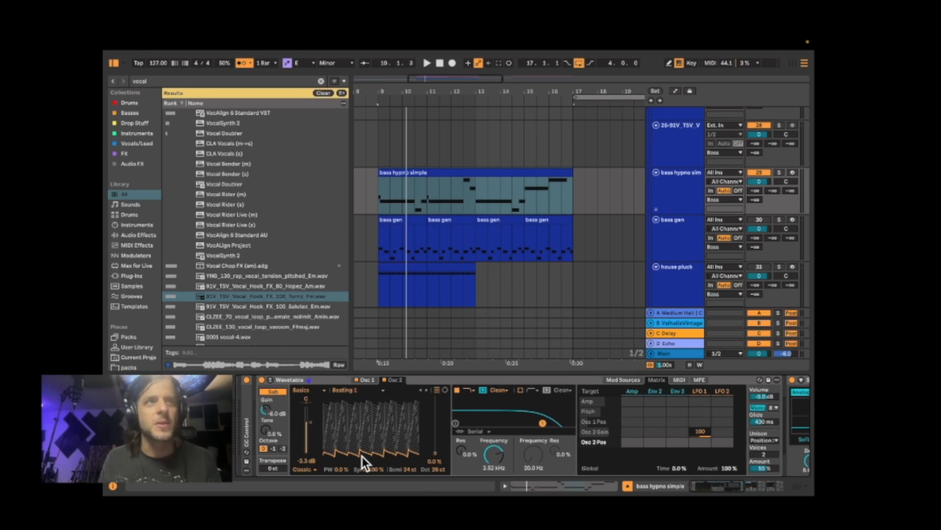
scroll(362, 456, "left", 2)
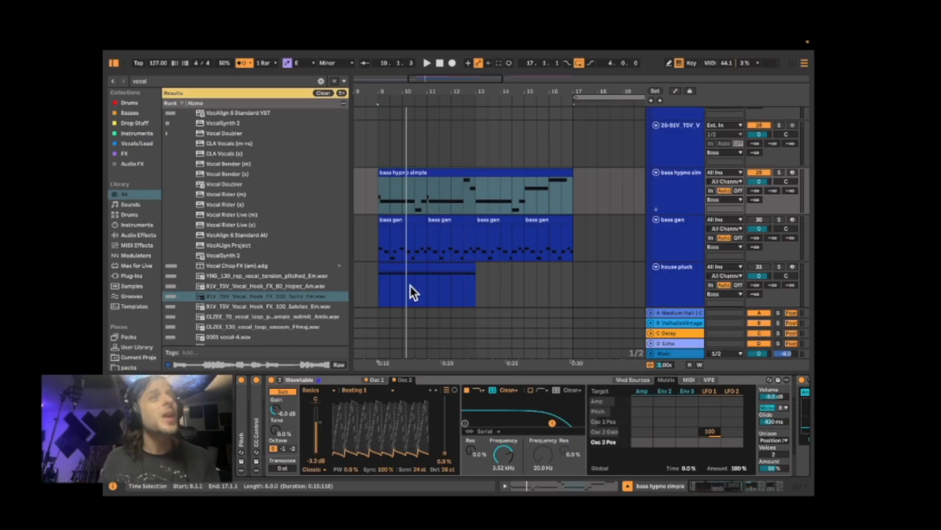
Solo and arm bass hypno simple for recording, and lower the computer keyboard's octave range to C0 to D1.
scroll(614, 252, "up", 5)
scroll(658, 228, "down", 8)
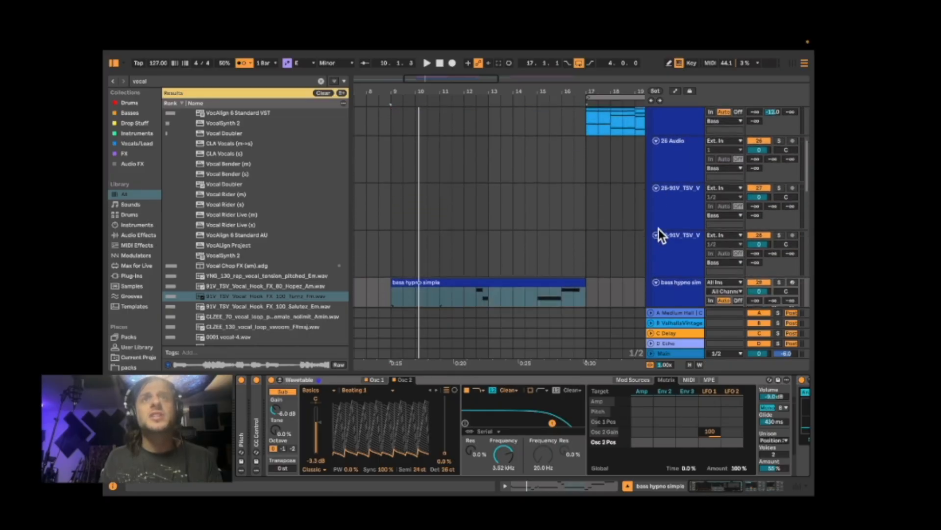
left_click(776, 183)
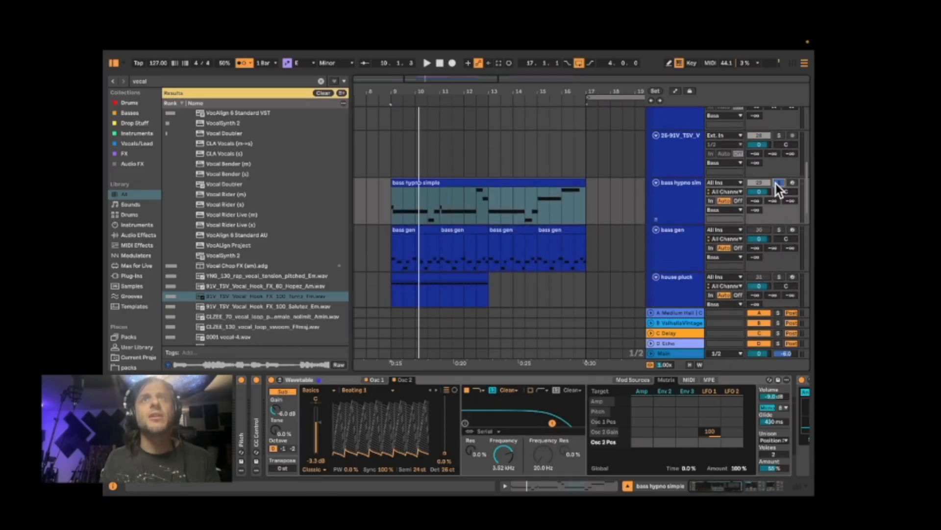
left_click(793, 183)
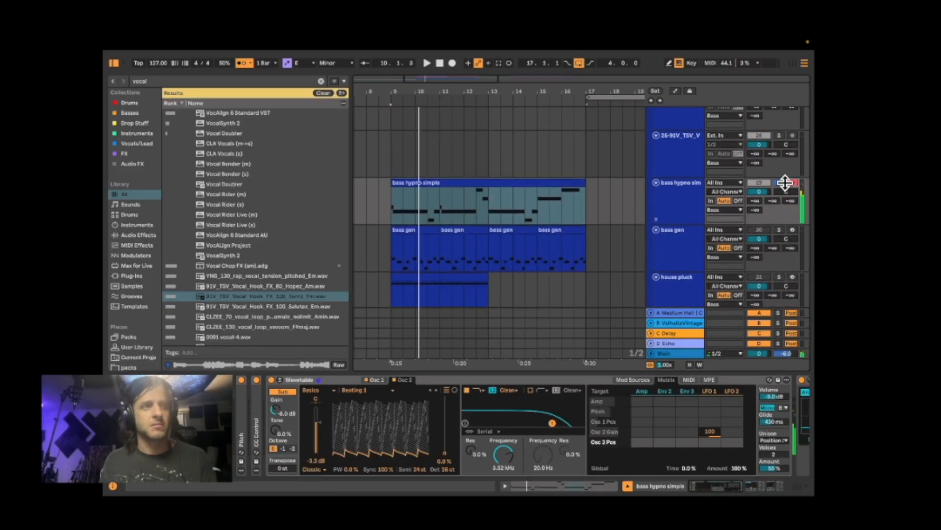
key("z")
key("z")
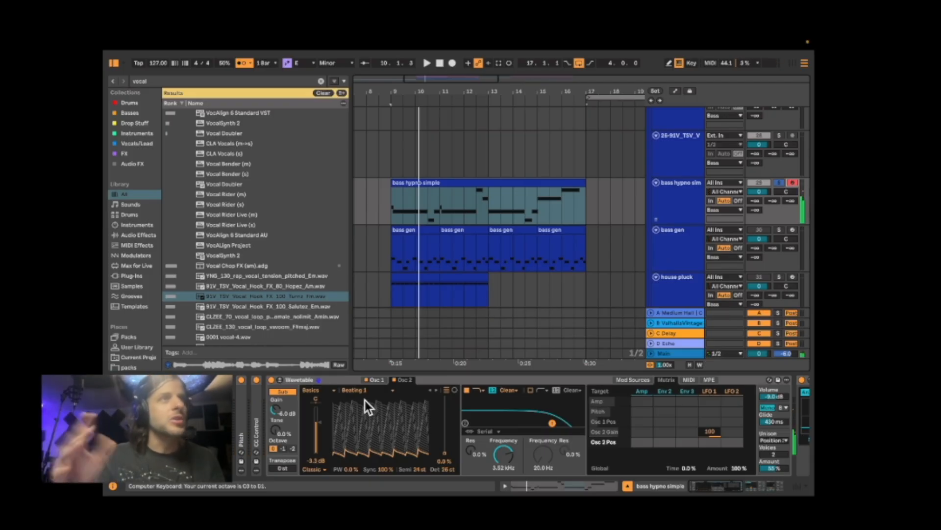
Play the Drum Group soloed and display the Sidechain Group's sidechain and compressor devices.
scroll(395, 219, "up", 5)
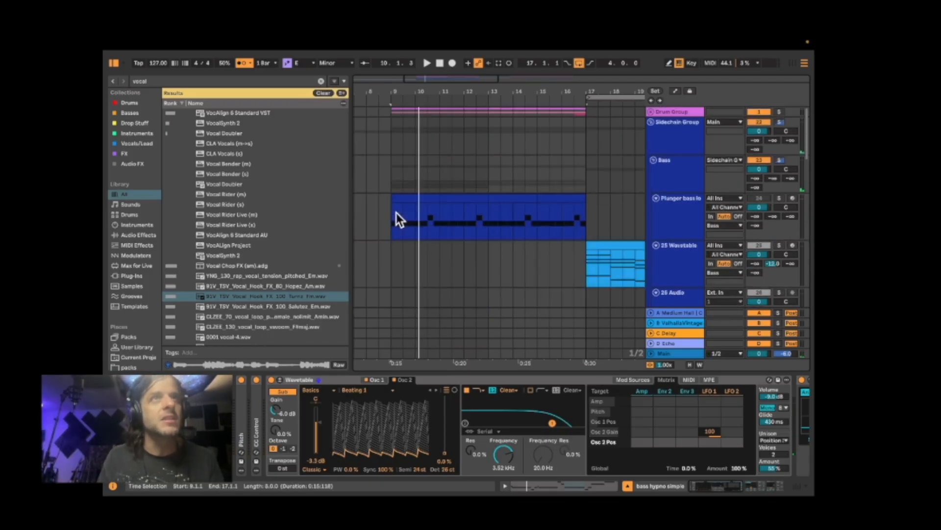
left_click(777, 113)
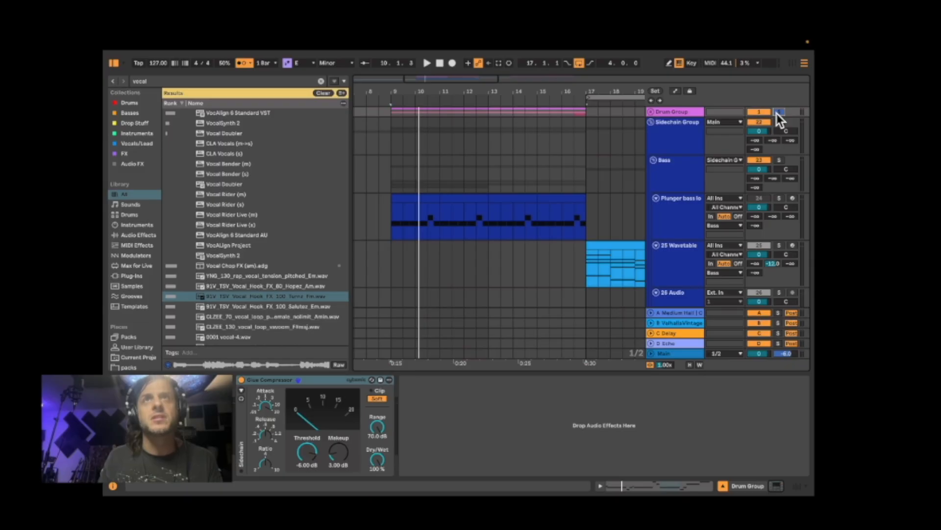
key("space")
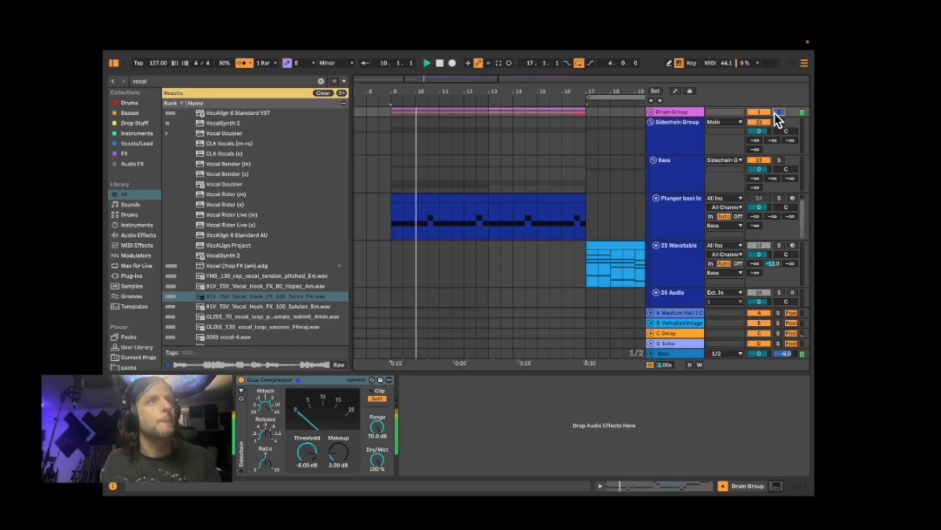
left_click(679, 150)
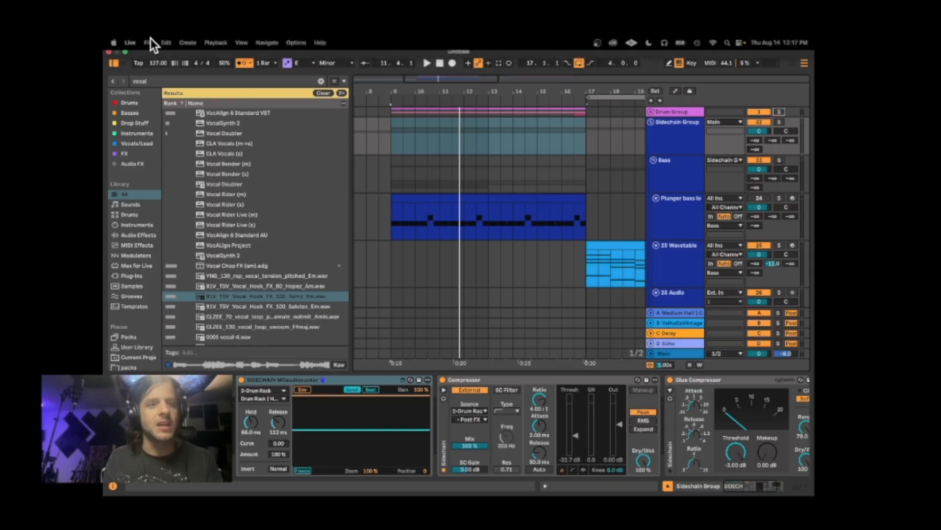
left_click(147, 44)
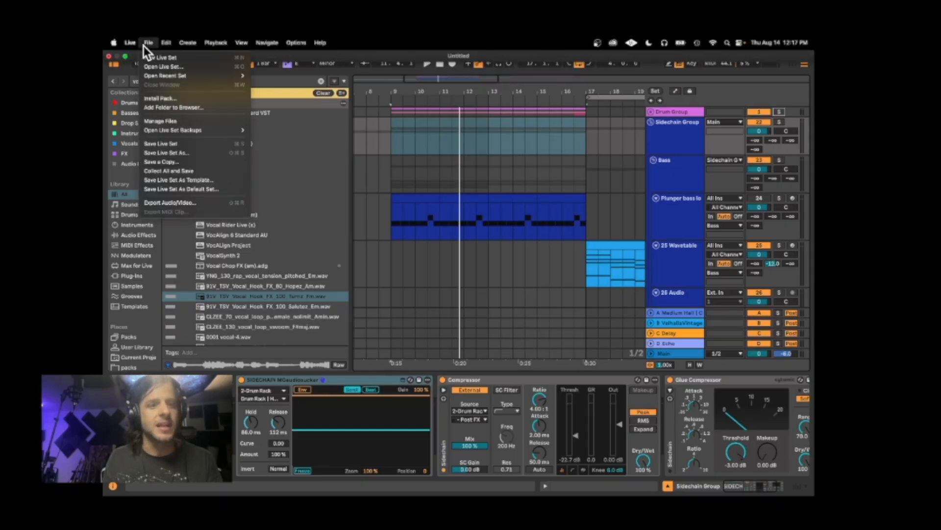
left_click(421, 123)
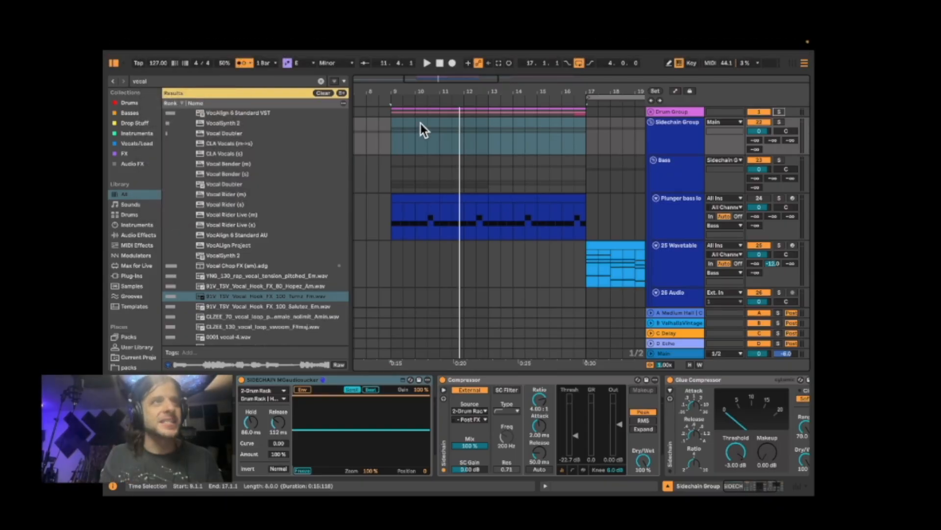
Audition the EFFIN_VOCAL_BED_BUTTERY track inside the SC Instruments group.
scroll(428, 207, "down", 8)
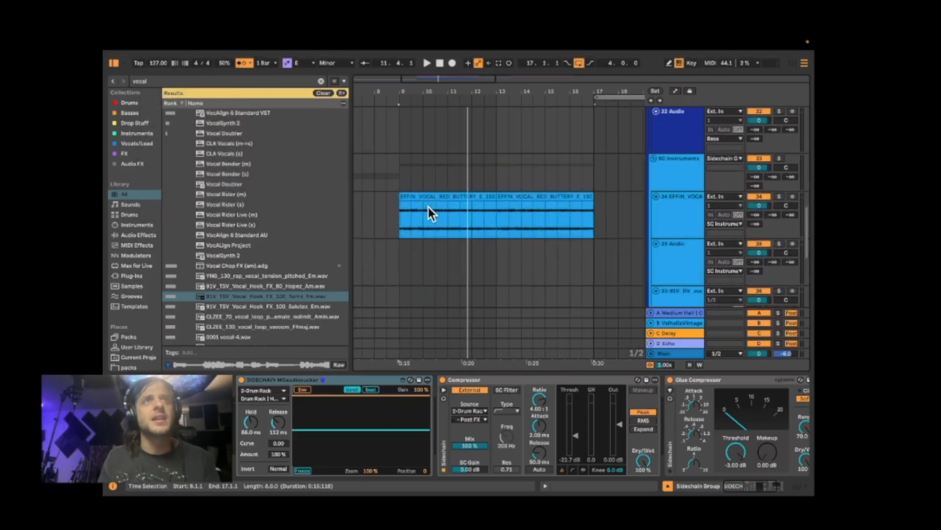
left_click(784, 192)
key("space")
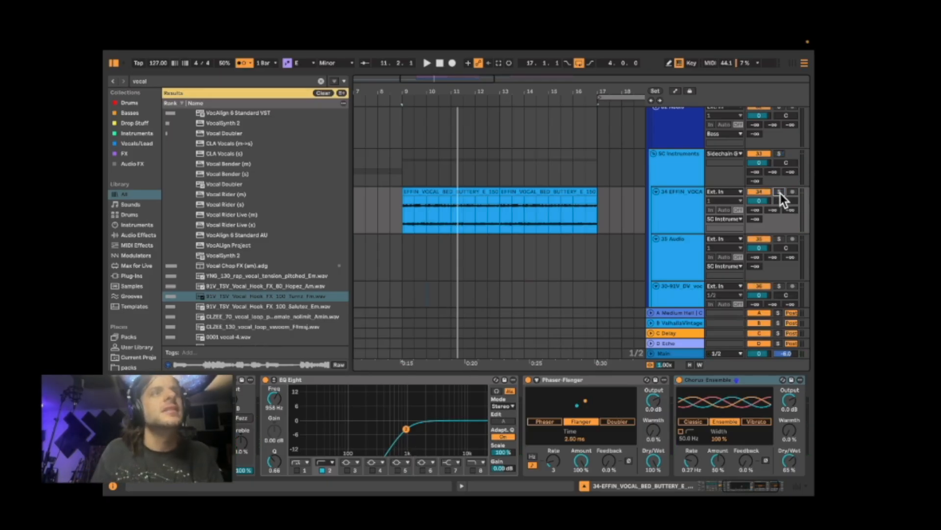
Play the loop from bar 9 and look through the bass hypno simple devices, from Wavetable to Utility.
scroll(559, 164, "up", 7)
scroll(560, 164, "down", 1)
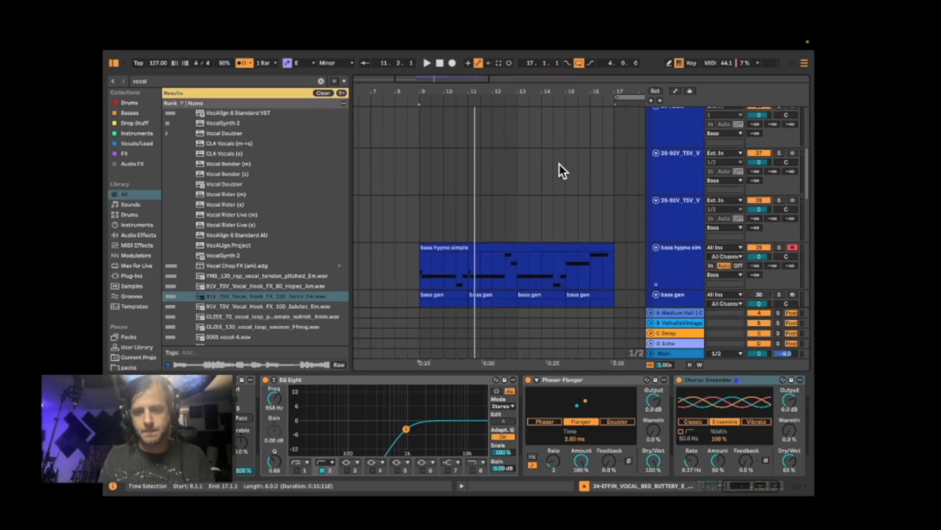
key("space")
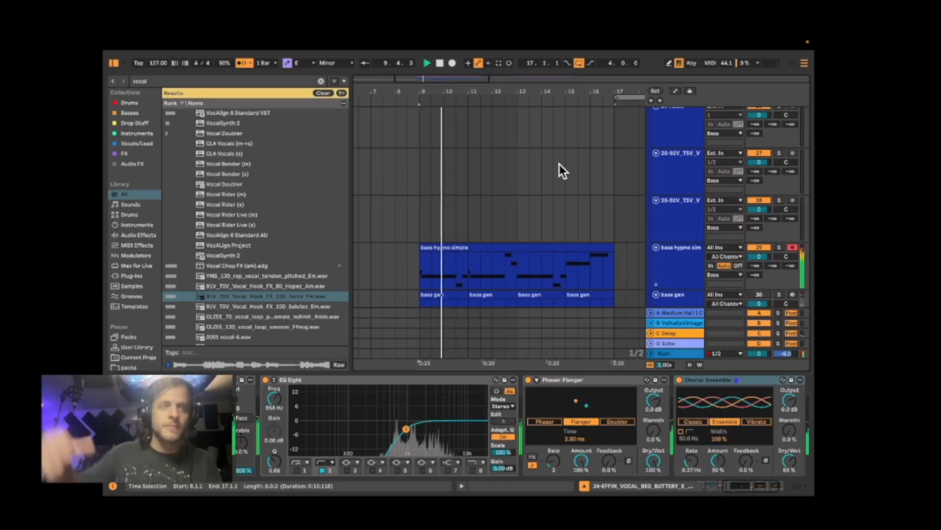
scroll(564, 237, "down", 2)
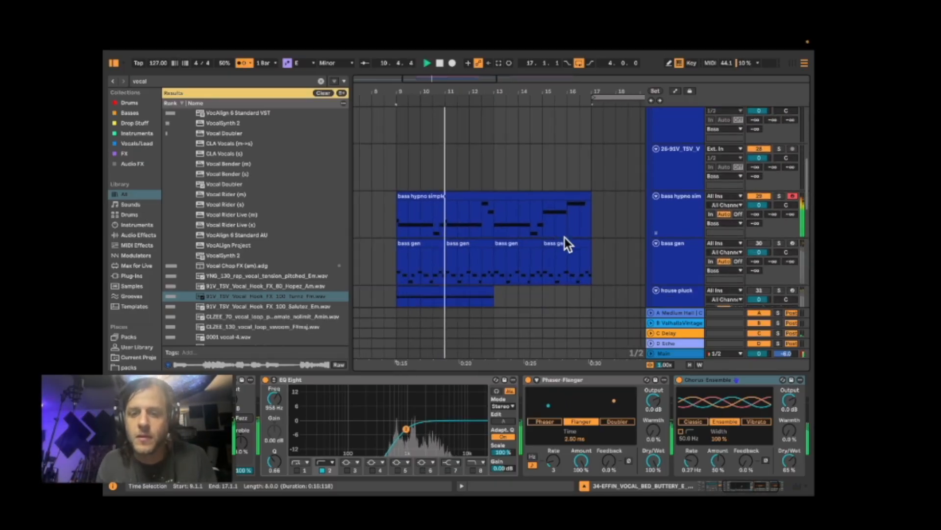
left_click(681, 203)
scroll(473, 445, "right", 5)
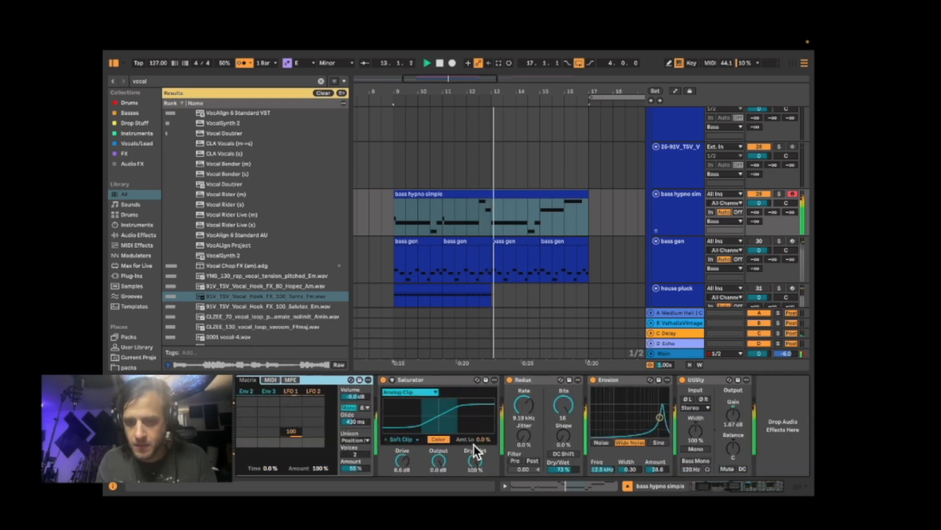
scroll(472, 443, "left", 5)
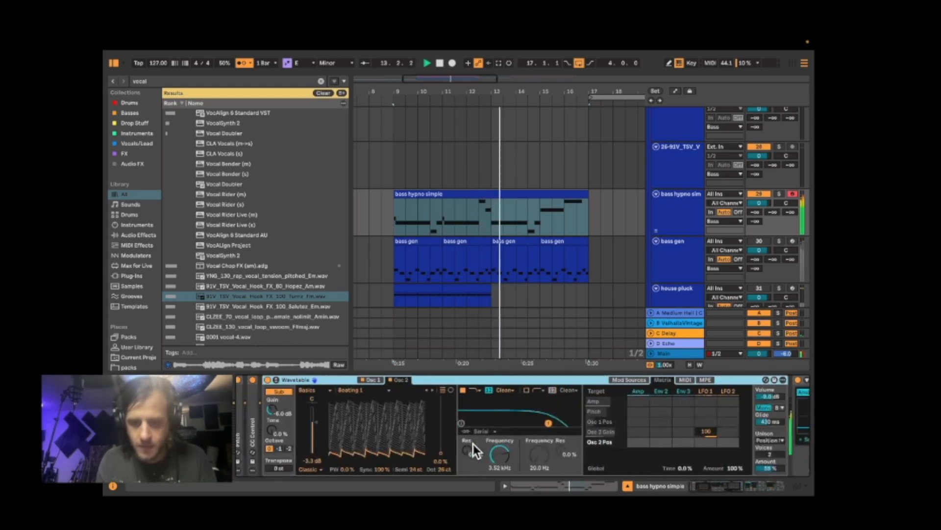
Switch Osc 2 on bass hypno simple to the Formant wavetable AEIOU, set its position to 61 % during playback, and stop playback.
left_click(324, 390)
left_click(317, 333)
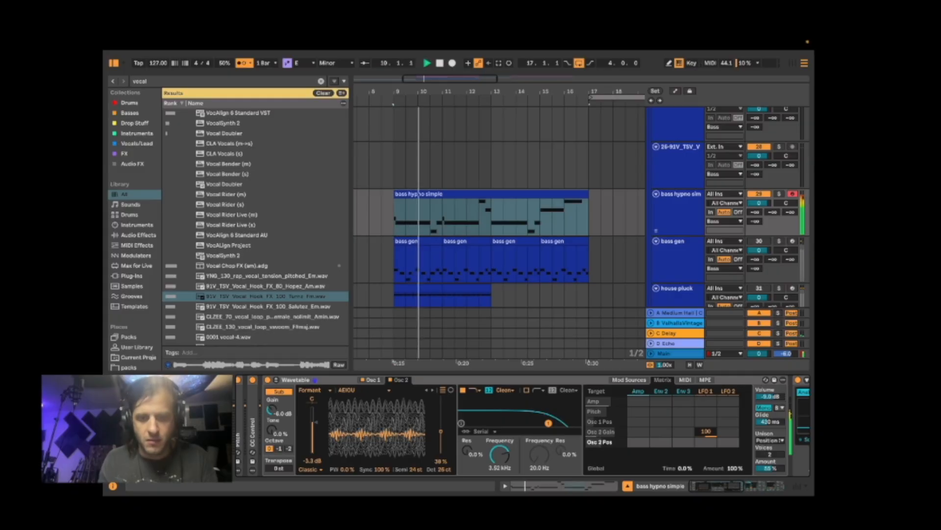
left_click_drag(385, 455, 385, 437)
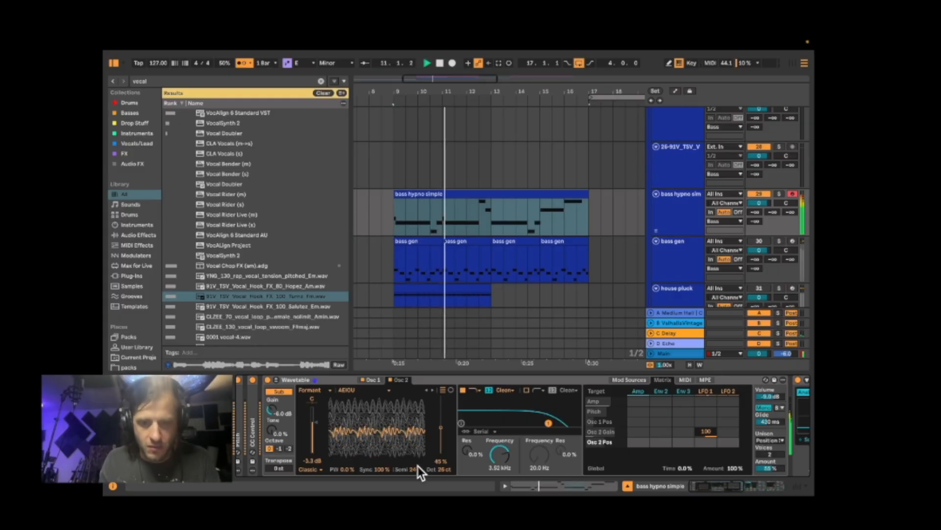
mouse_move(416, 468)
left_mouse_down()
mouse_move(417, 480)
mouse_move(417, 468)
left_mouse_up()
mouse_move(398, 433)
left_mouse_down()
mouse_move(398, 424)
mouse_move(441, 452)
mouse_move(440, 396)
mouse_move(393, 441)
mouse_move(392, 406)
mouse_move(392, 426)
left_mouse_up()
key("space")
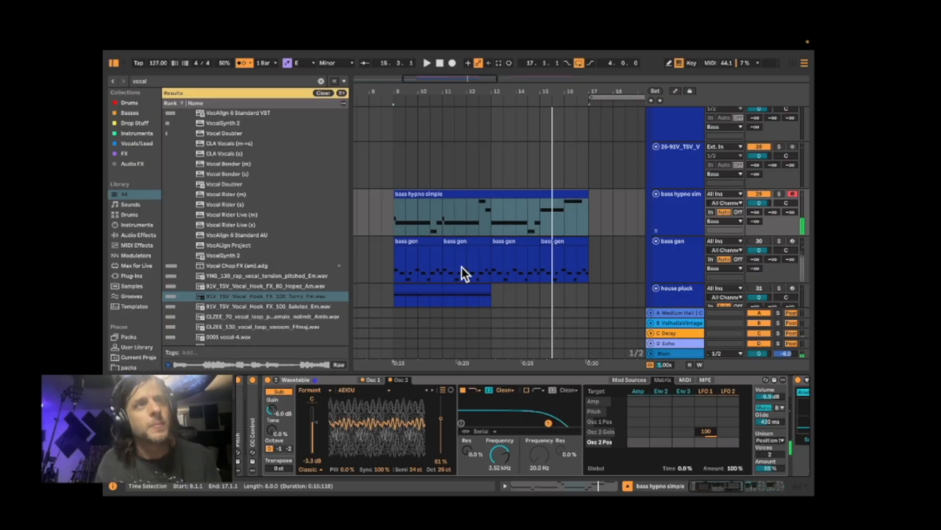
Activate the bass gen track, mute bass hypno simple, and start playback with bass gen selected.
scroll(461, 266, "up", 1)
scroll(476, 451, "right", 6)
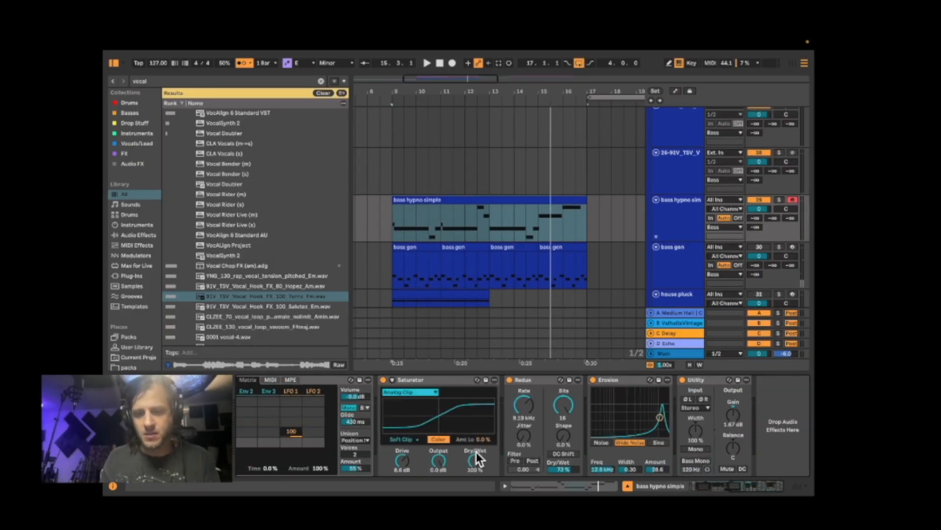
scroll(476, 451, "left", 6)
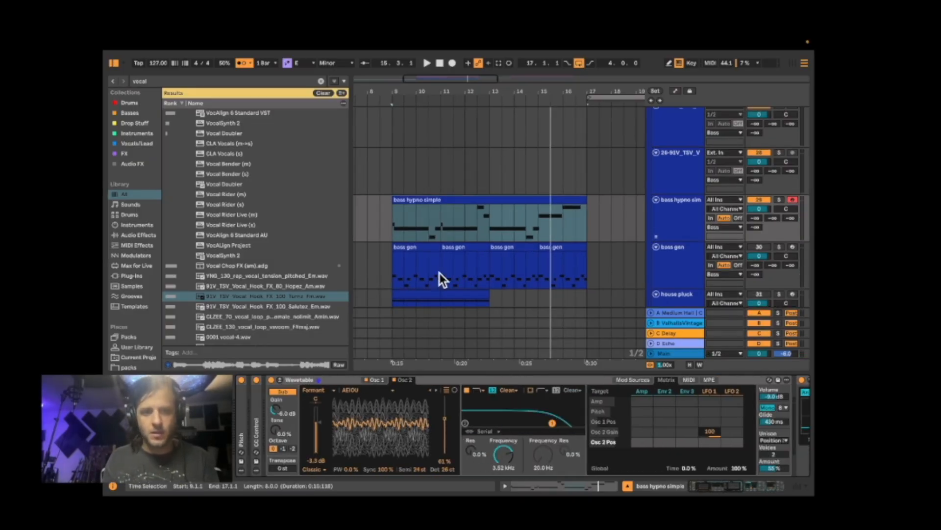
left_click(760, 248)
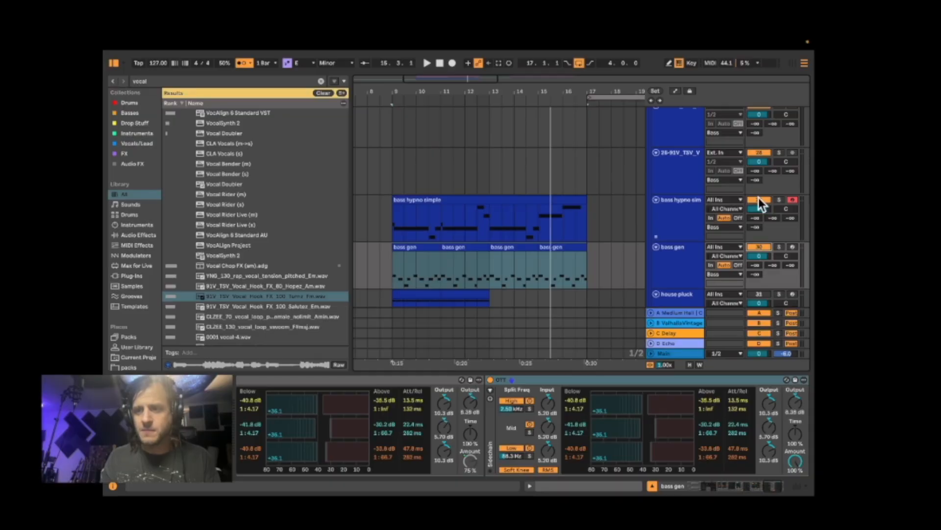
left_click(687, 272)
key("space")
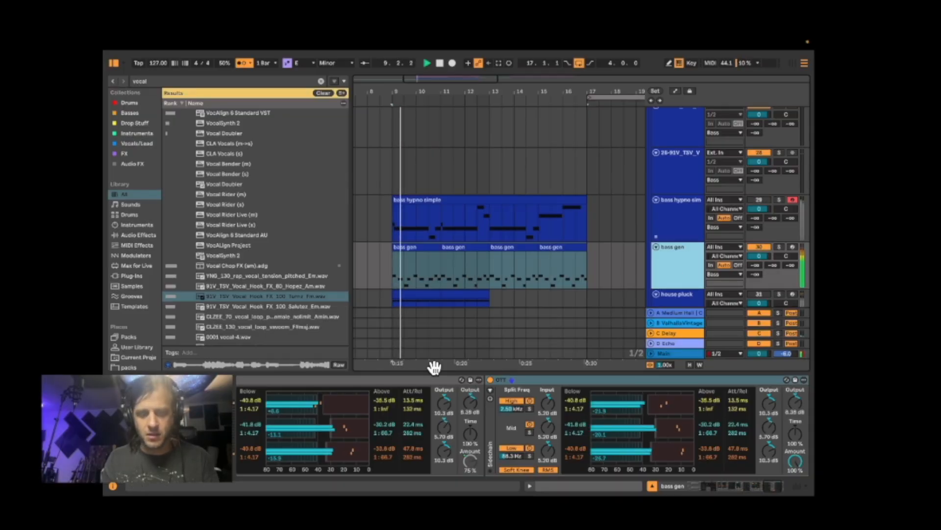
Review bass gen's effects chain back to its Wavetable during playback and compare Osc 1 and Osc 2.
scroll(384, 470, "left", 10)
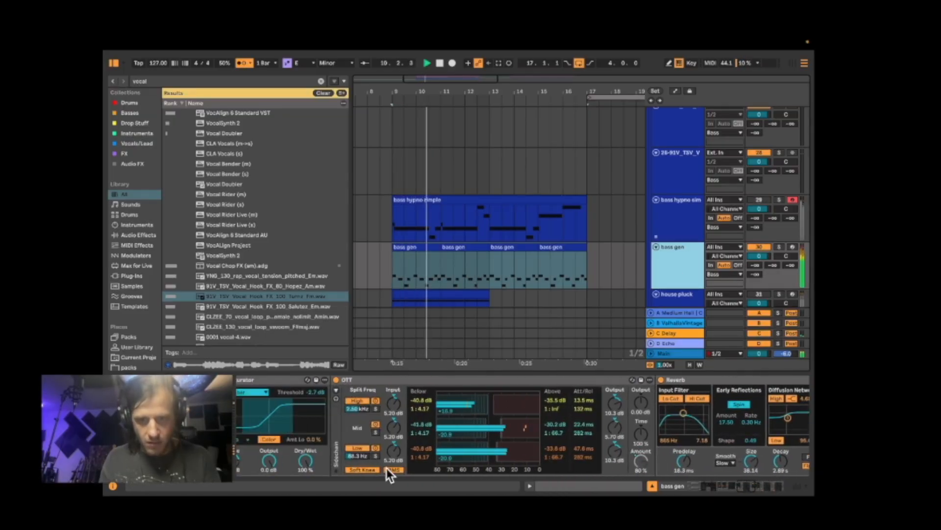
scroll(387, 468, "left", 15)
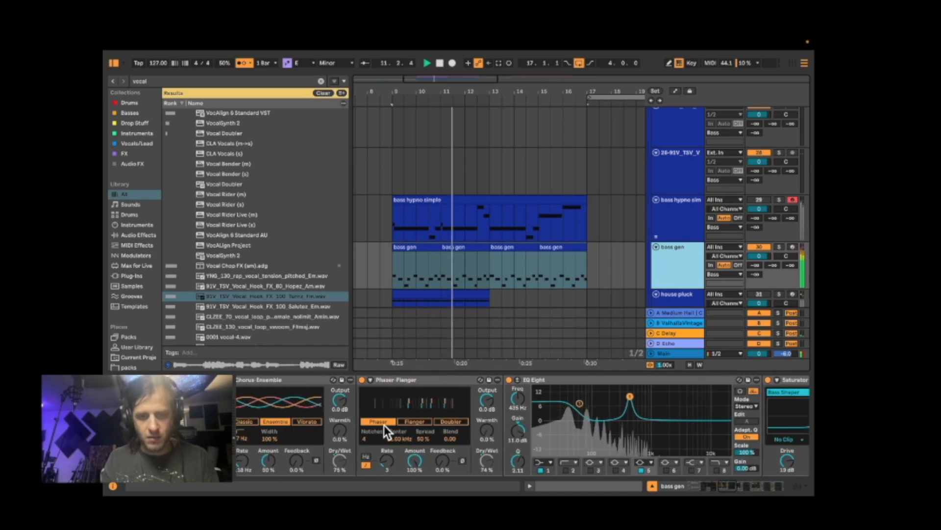
scroll(384, 424, "left", 15)
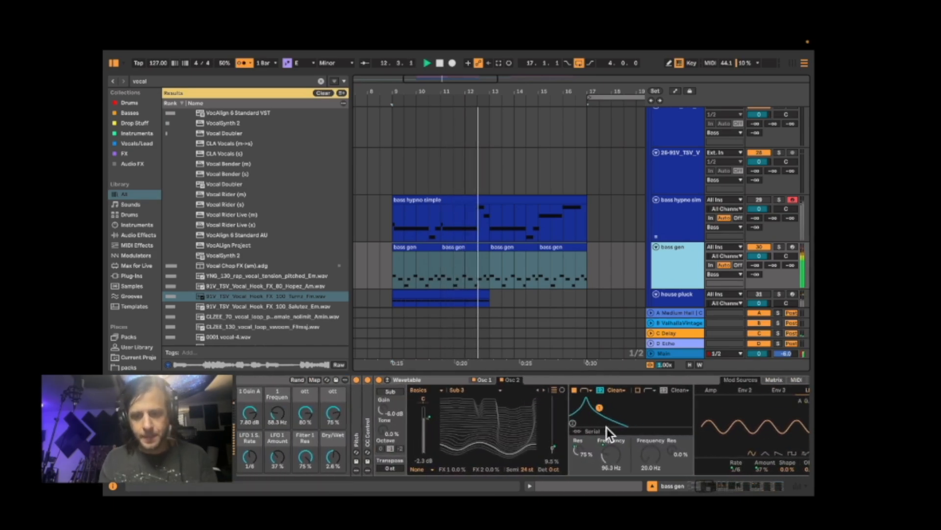
left_click(485, 379)
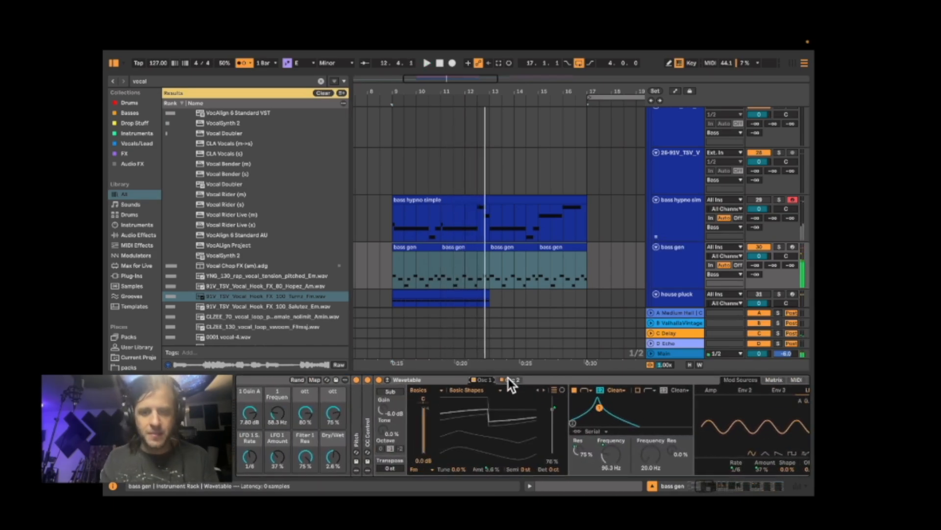
left_click(508, 379)
key("space")
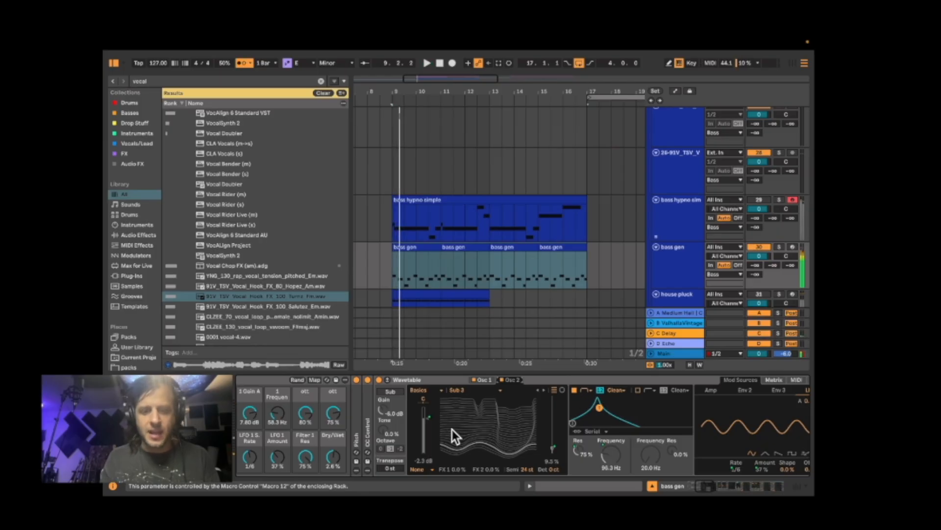
Examine bass gen's LFO 1 and unison settings, its effects through OTT and Reverb, and the Instrument Rack macros.
scroll(443, 416, "right", 4)
scroll(443, 417, "right", 12)
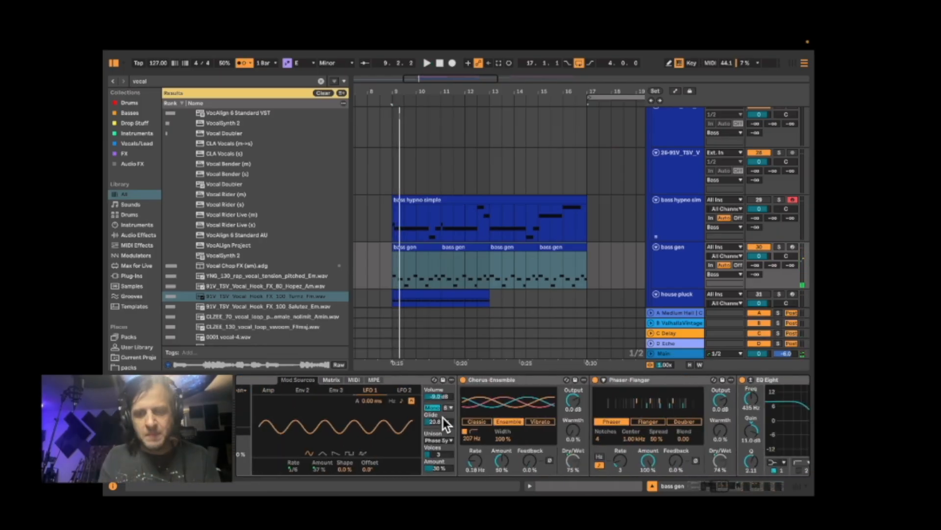
scroll(442, 417, "right", 12)
scroll(443, 417, "right", 15)
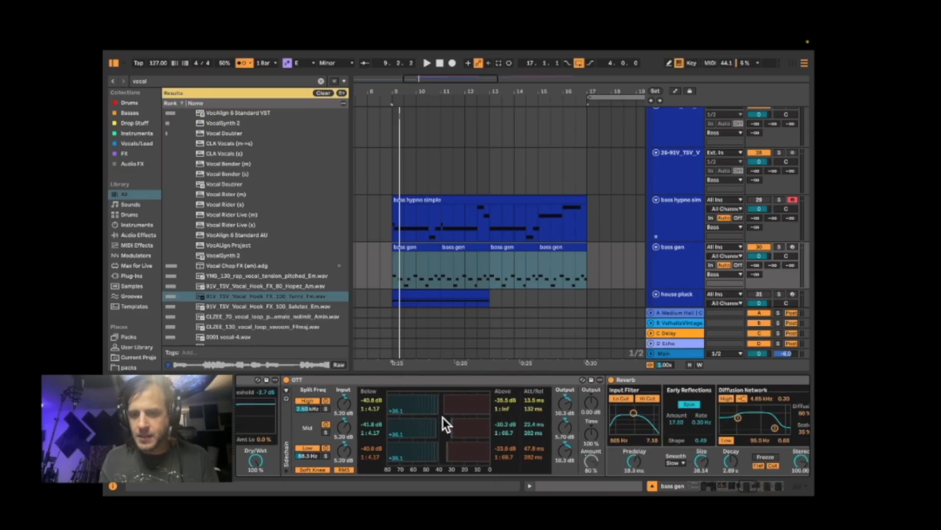
scroll(442, 417, "left", 15)
scroll(443, 417, "left", 20)
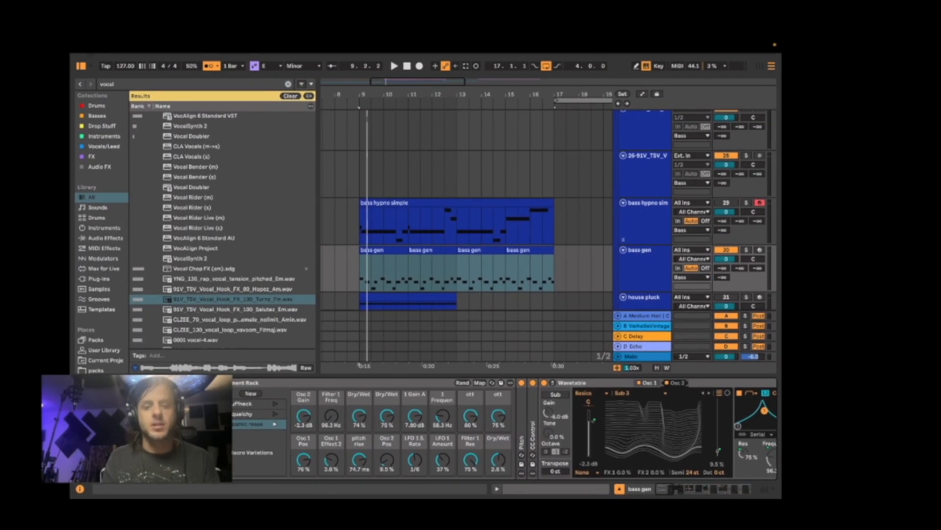
Delete all bass gen clips between bars 9 and 17 and arm the bass gen track.
left_click_drag(566, 259, 327, 270)
key("Delete")
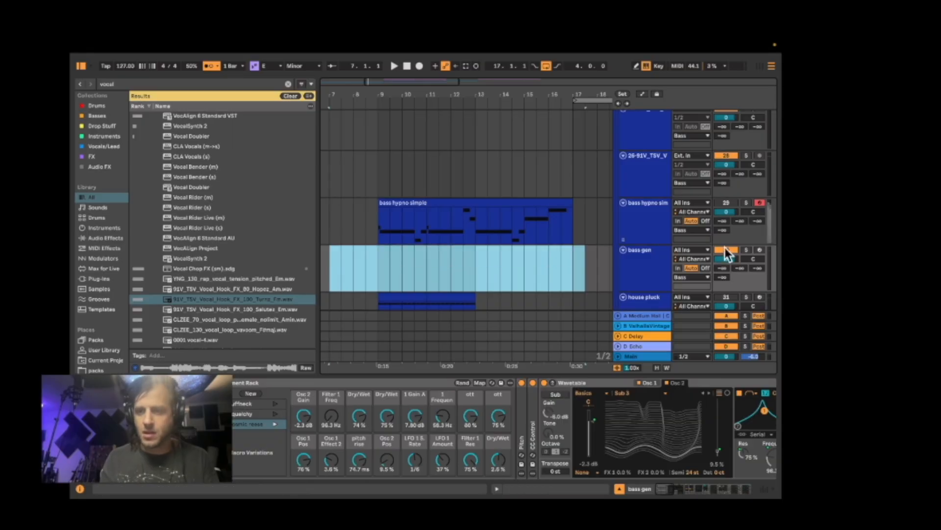
left_click(758, 251)
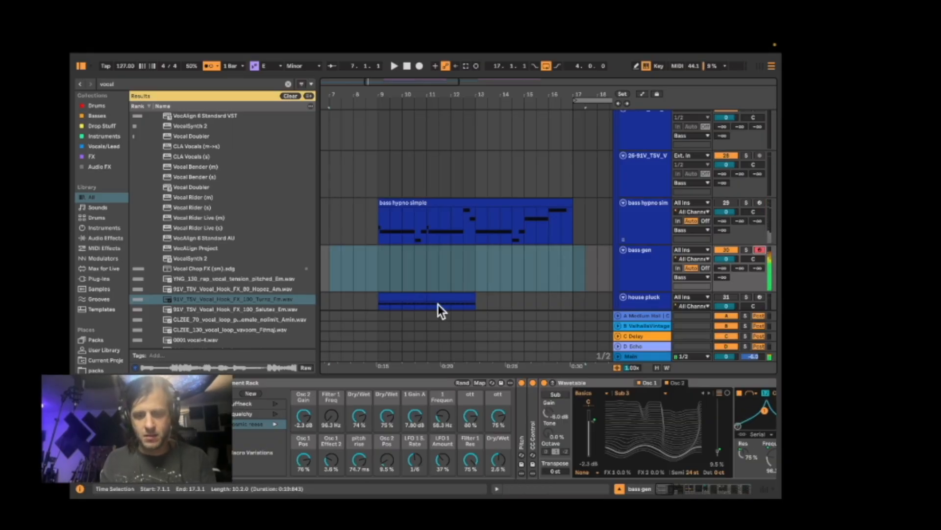
Lower the last Dry/Wet macro of bass gen's Instrument Rack to 0.3 %.
scroll(469, 404, "right", 3)
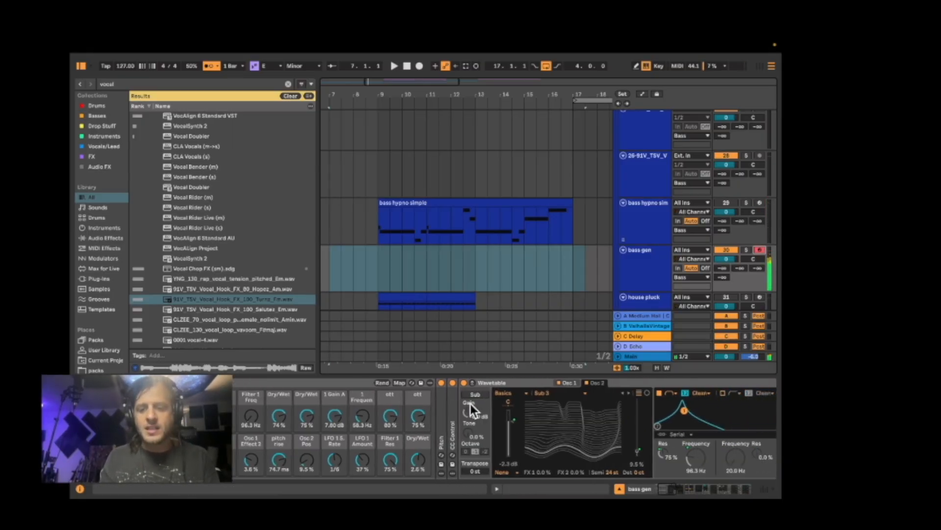
left_click_drag(413, 460, 413, 468)
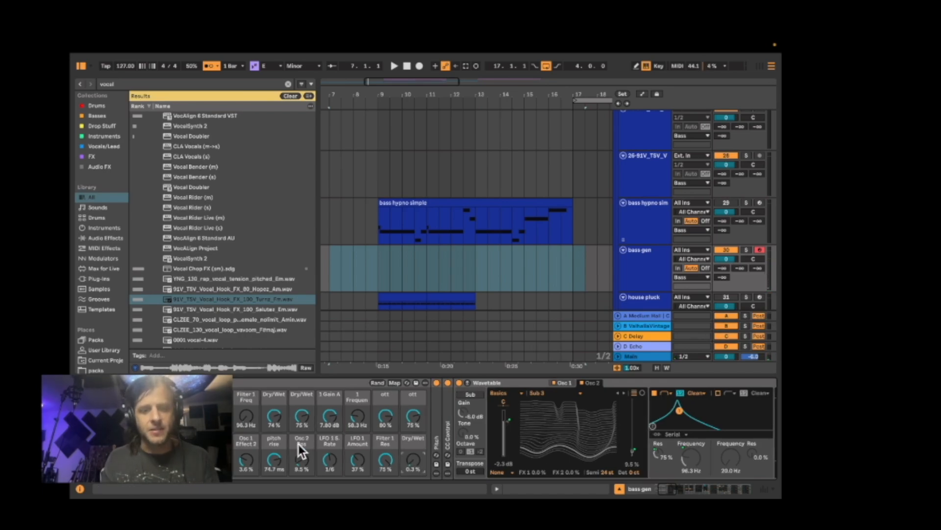
scroll(298, 444, "left", 3)
Review the bass gen rack's macro mappings with their Min and Max ranges, and return to the macro controls.
left_click(479, 383)
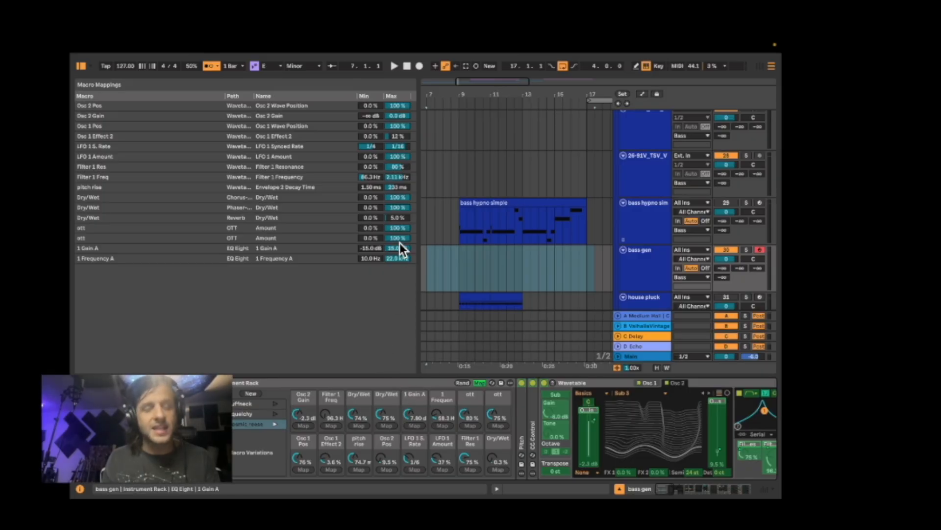
left_click(481, 384)
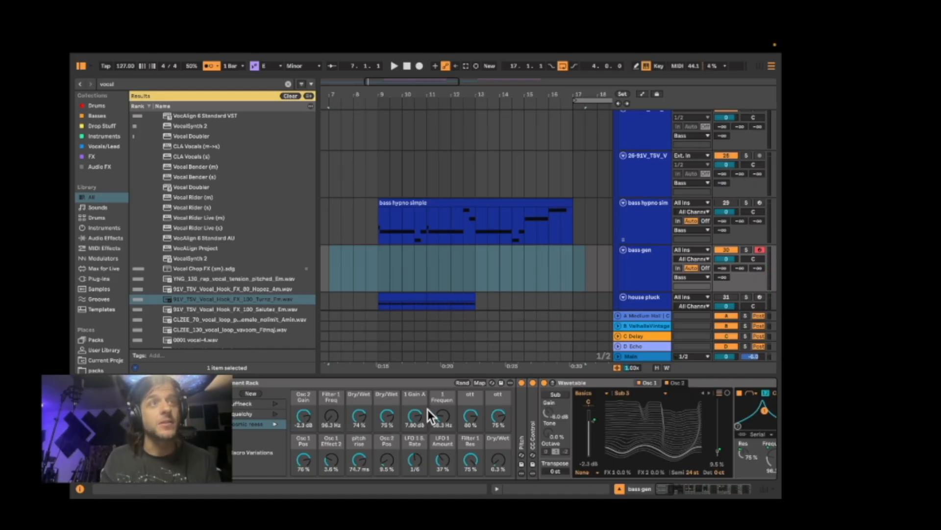
scroll(427, 412, "right", 2)
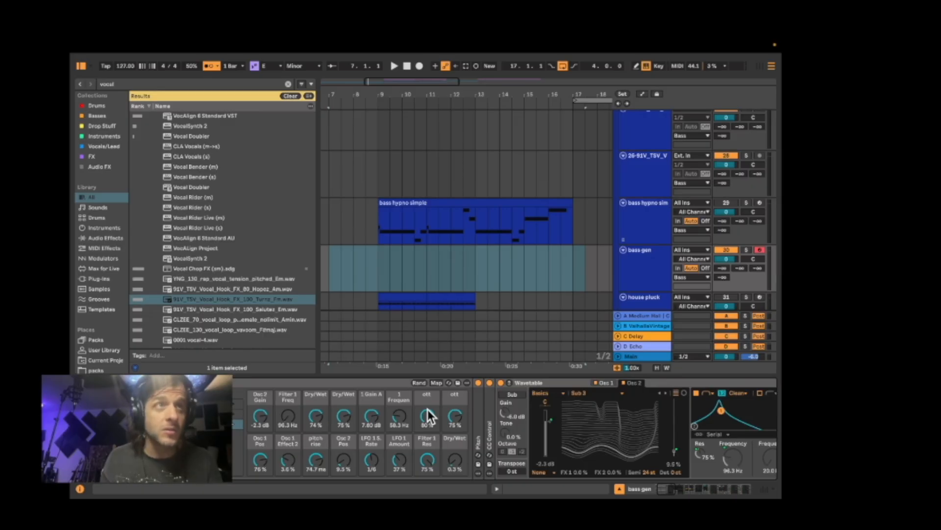
scroll(429, 416, "left", 2)
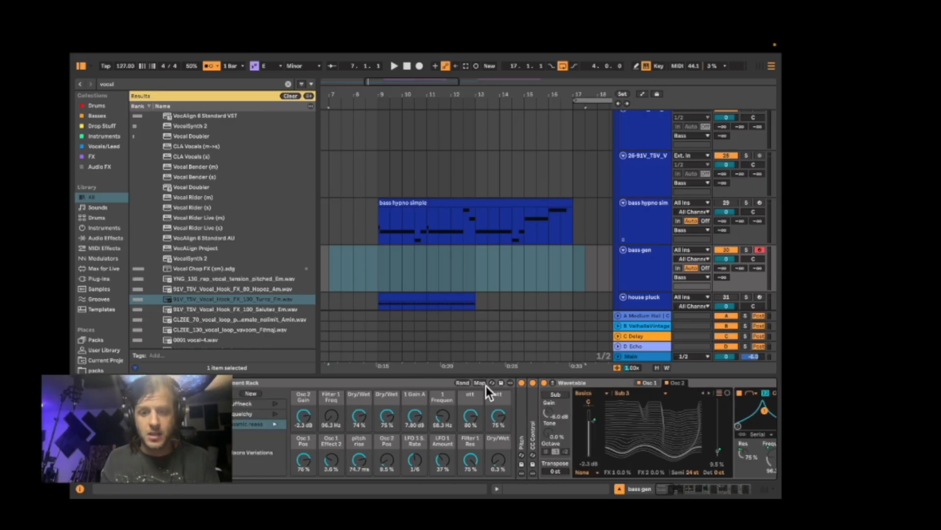
Randomize bass gen's rack macros and start playback from bar 9 on the bass gen track.
left_click(465, 382)
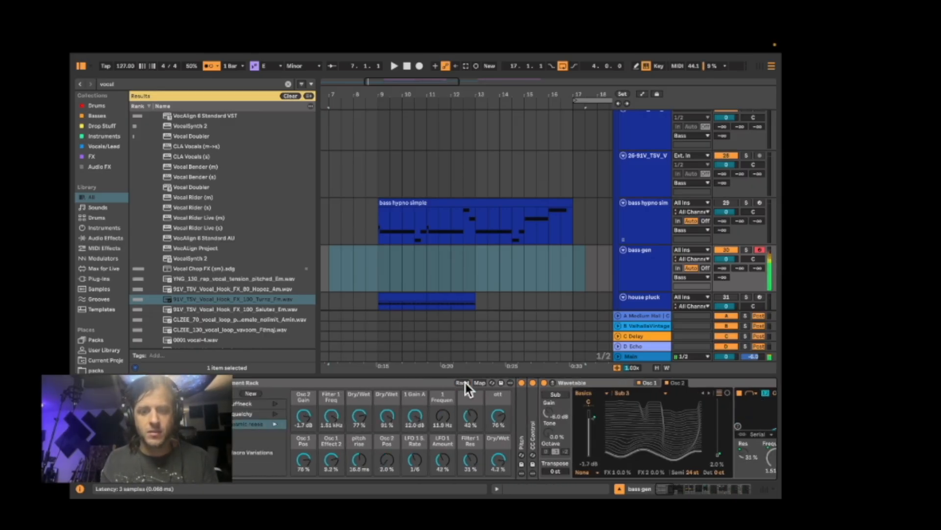
key("space")
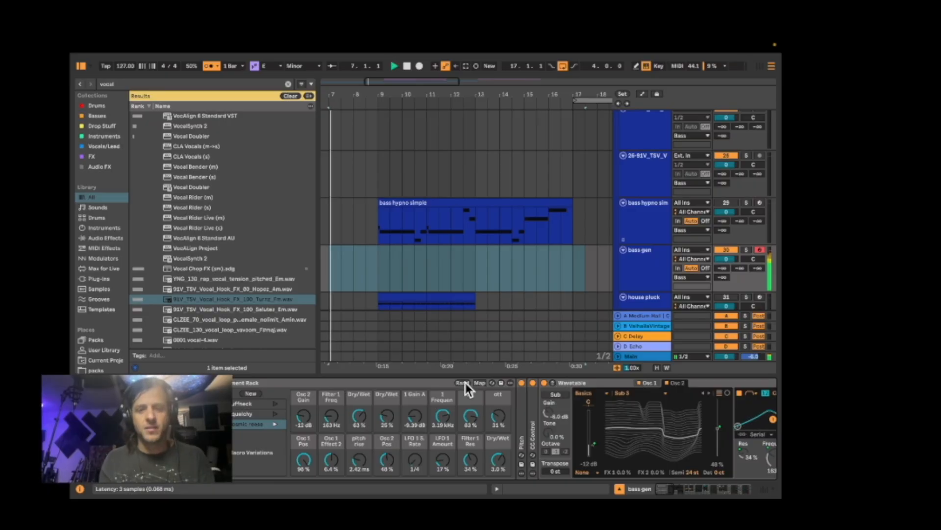
left_click(372, 265)
left_click(377, 258)
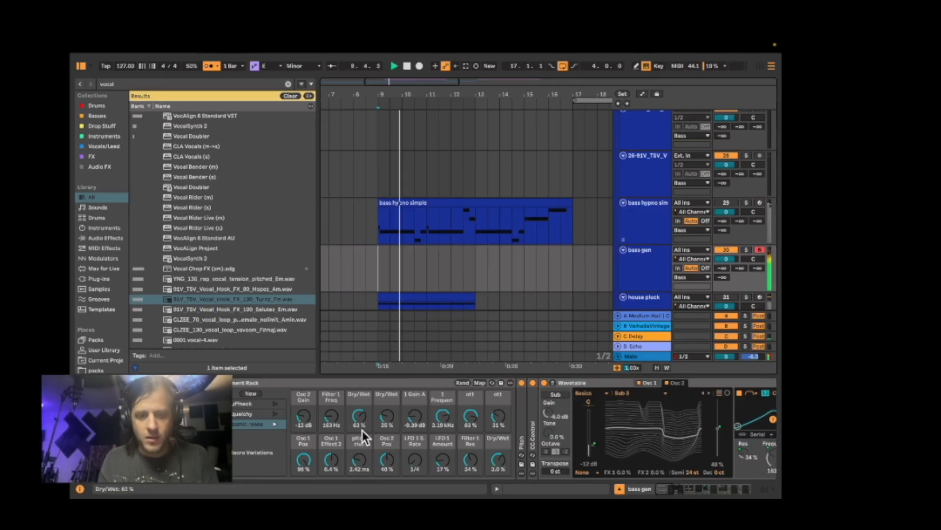
Randomize bass gen's macros three more times, audition the sound, and store it as a new macro variation.
left_click(464, 383)
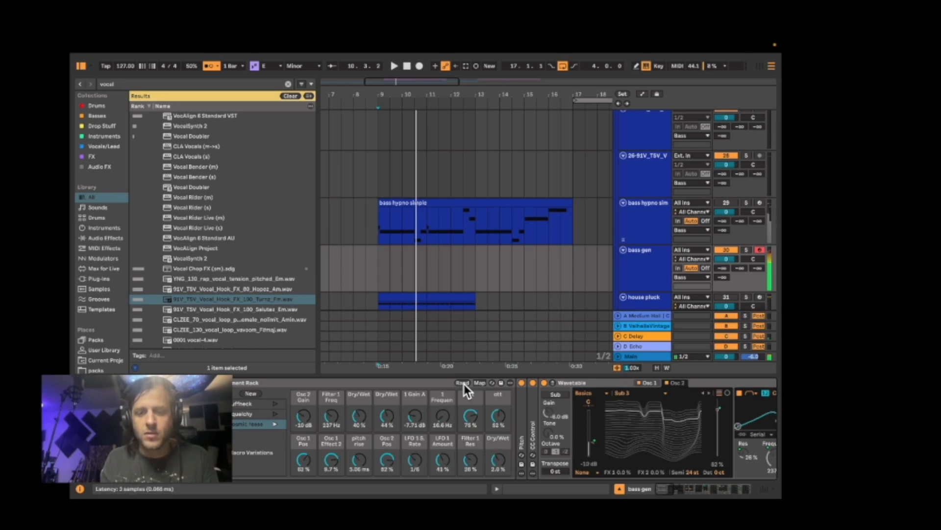
left_click(464, 383)
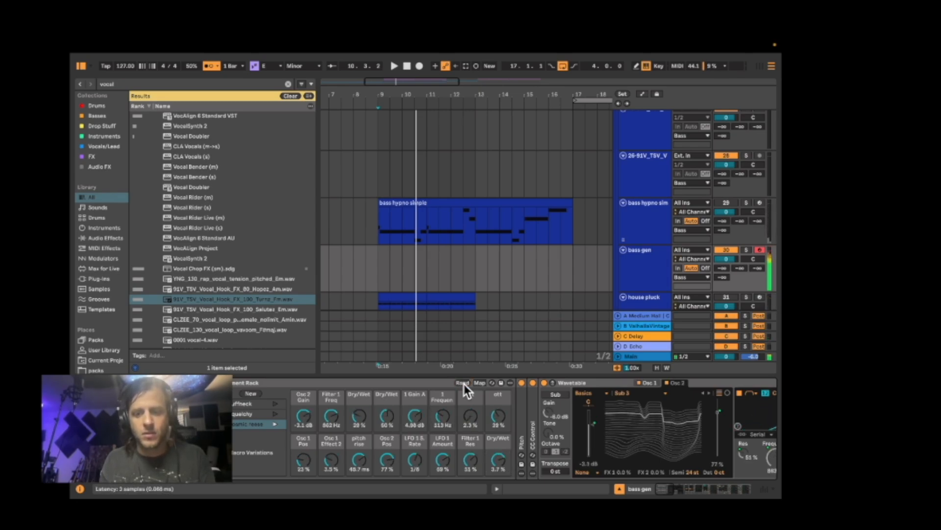
left_click(463, 383)
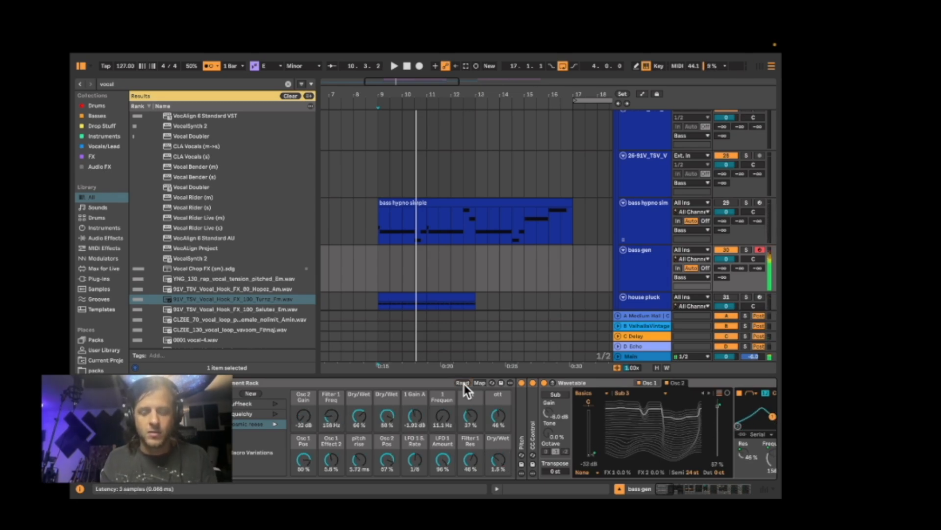
key("space")
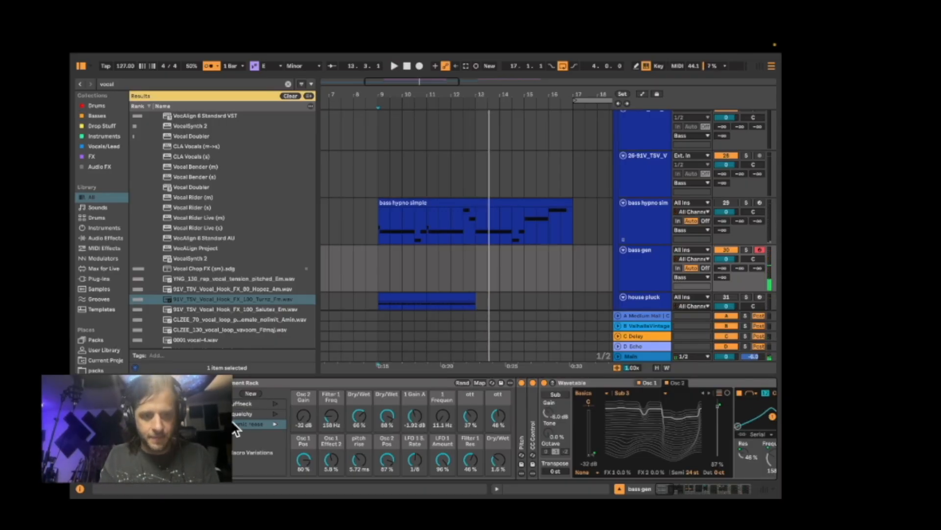
left_click(251, 394)
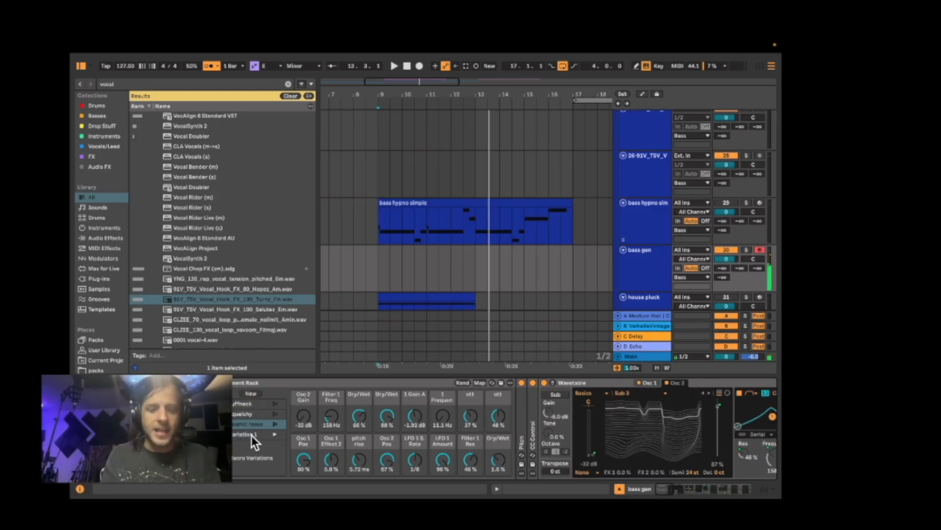
Generate further random macro settings for bass gen beyond the stored variation and audition them during playback.
left_click(463, 383)
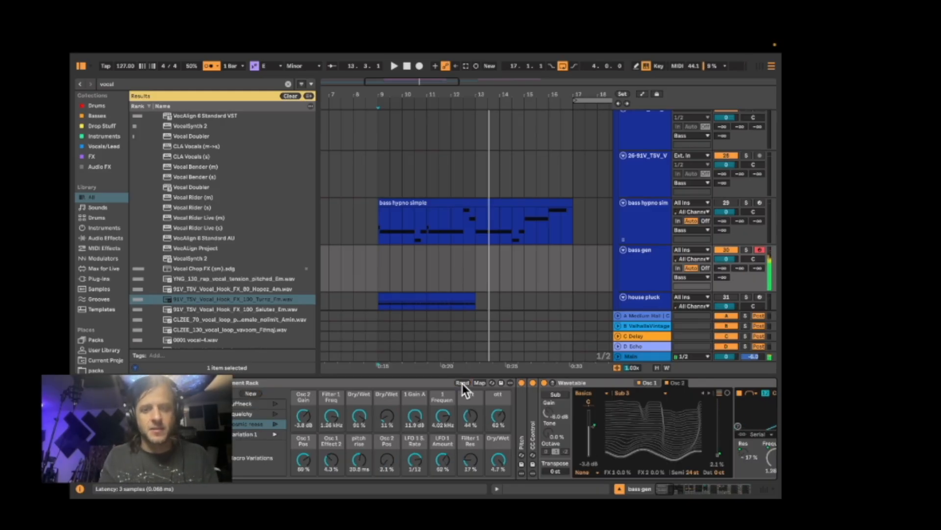
key("space")
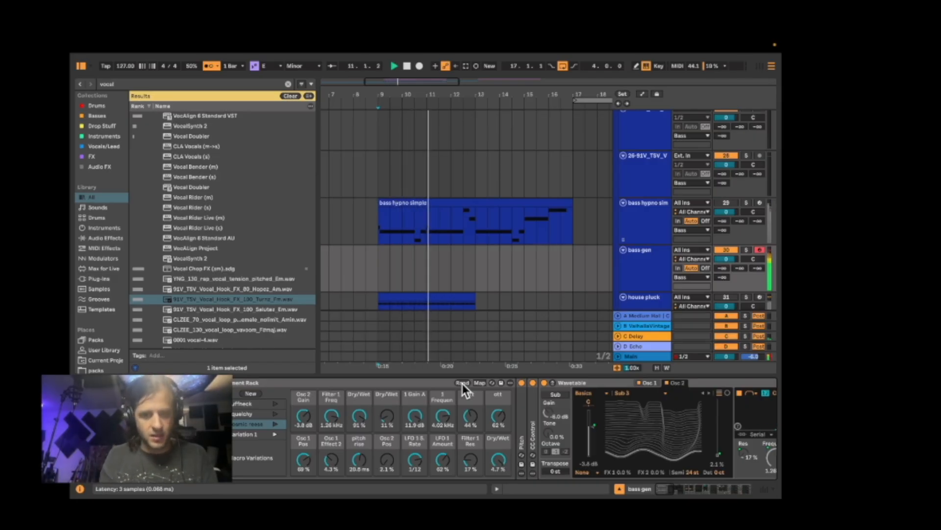
left_click(463, 383)
left_click(463, 383)
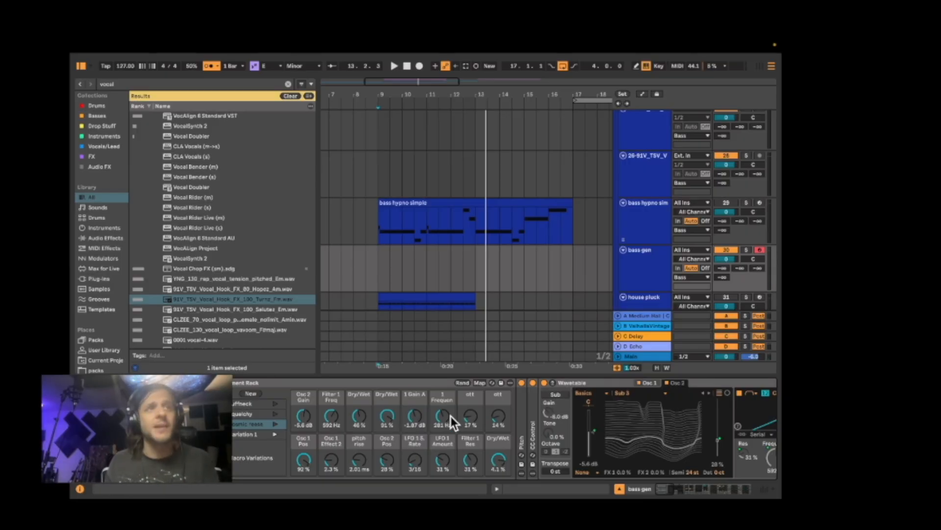
scroll(452, 415, "right", 2)
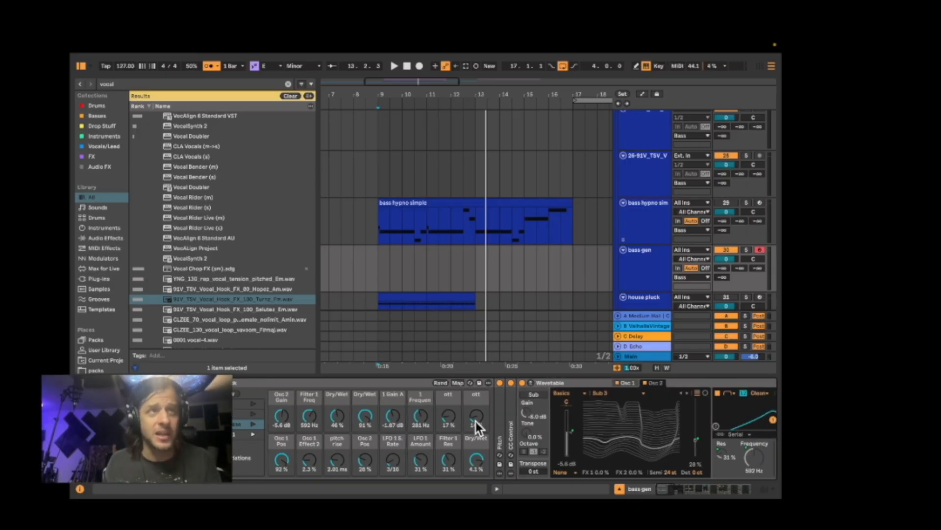
scroll(478, 410, "right", 2)
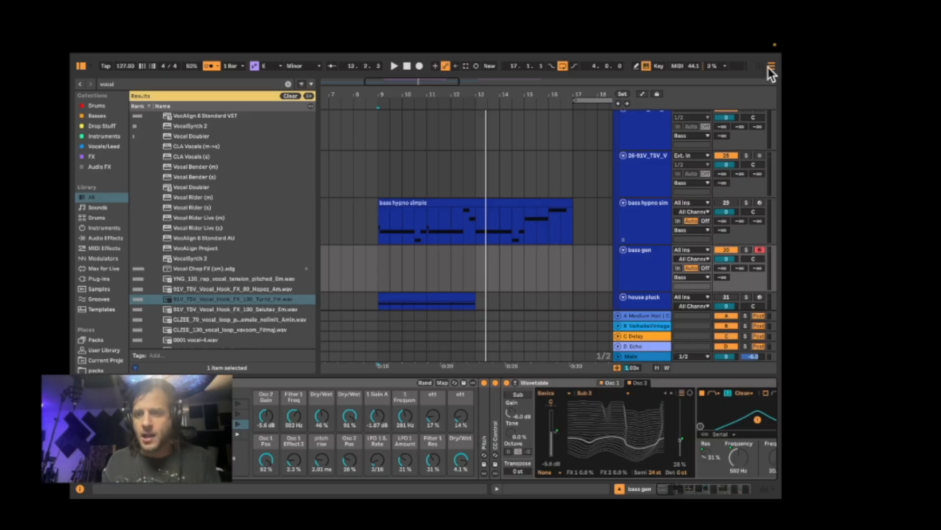
Select the first house pluck clip at bar 9, play it briefly, and stop playback.
scroll(522, 194, "down", 5)
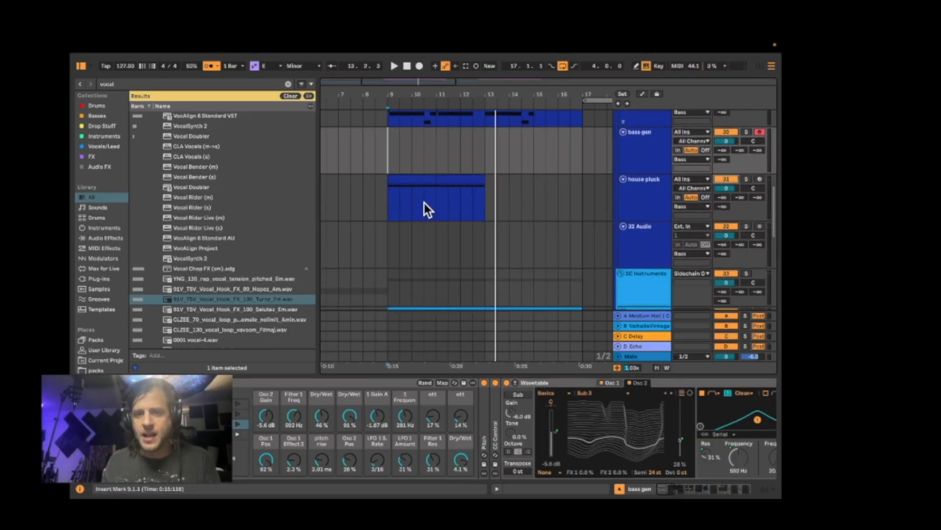
left_click(425, 190)
left_click(425, 179)
key("space")
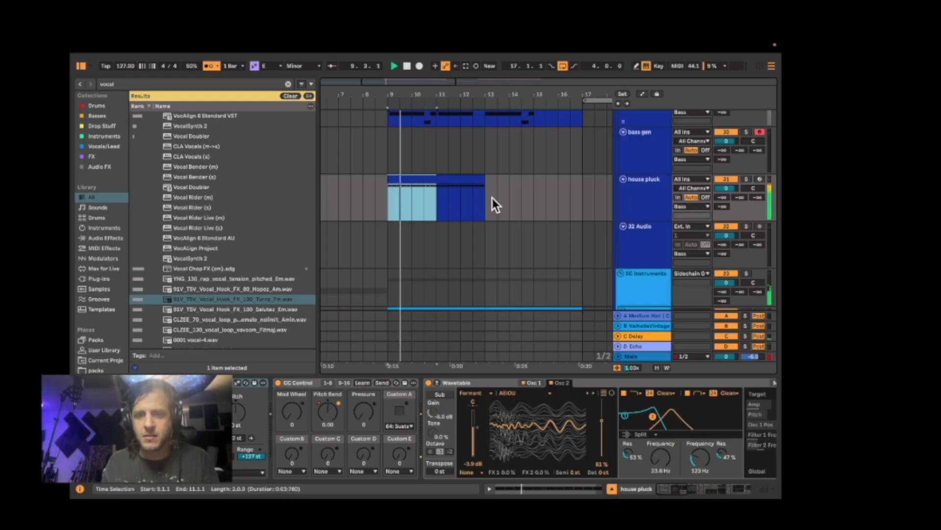
scroll(492, 198, "right", 1)
scroll(493, 198, "up", 1)
key("space")
Examine house pluck's Wavetable oscillators and filters, and its effects chain through Utility, Roar, EQ Eight and Erosion.
scroll(481, 435, "right", 2)
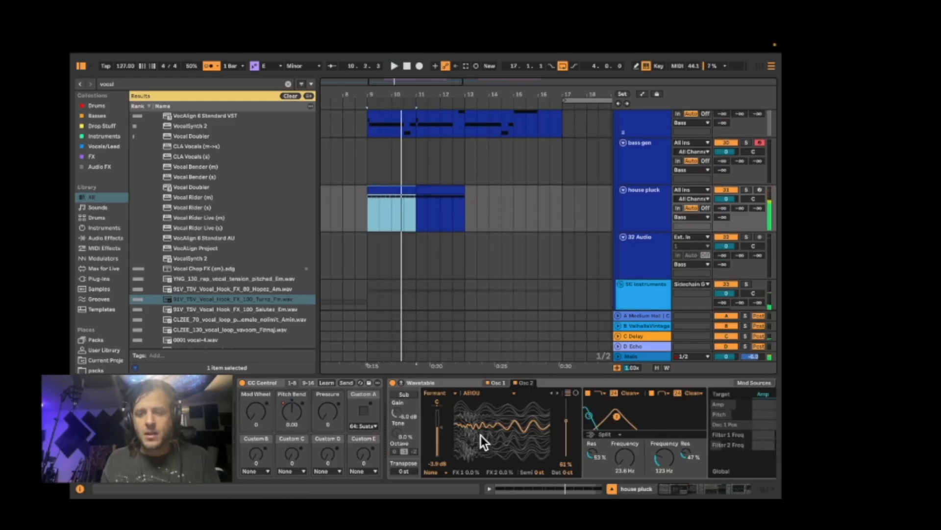
scroll(480, 435, "right", 1)
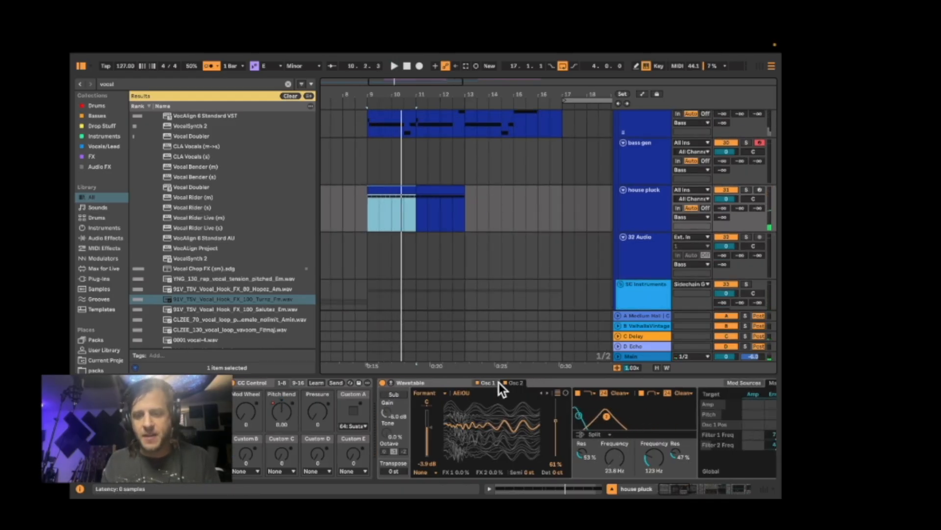
key("space")
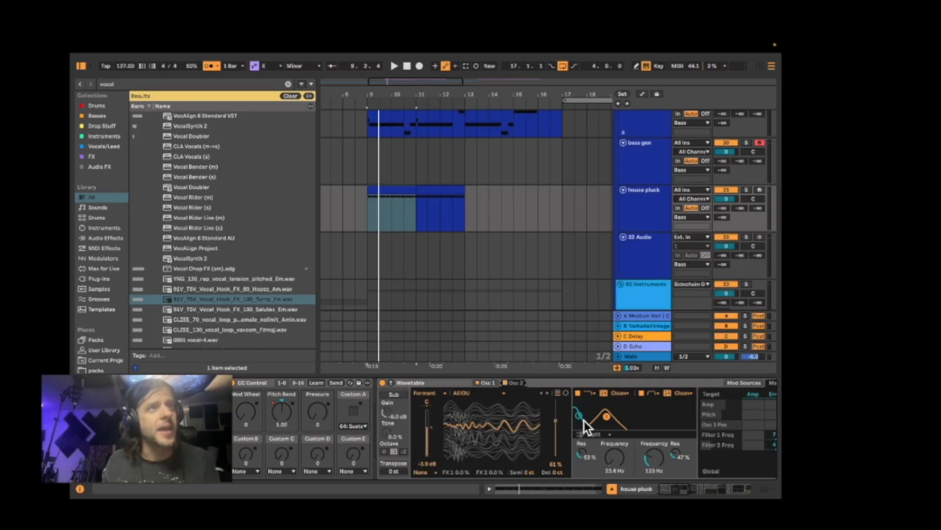
scroll(572, 429, "right", 8)
scroll(572, 428, "right", 8)
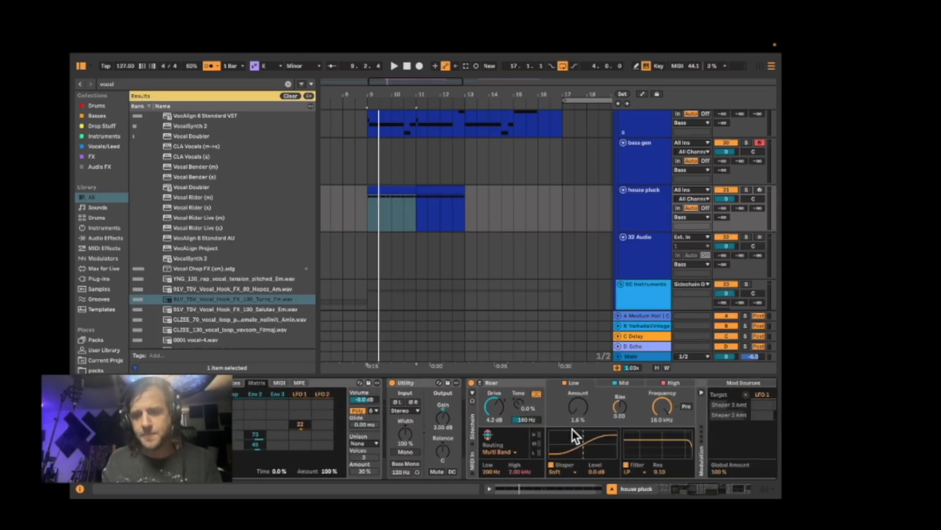
scroll(572, 429, "left", 4)
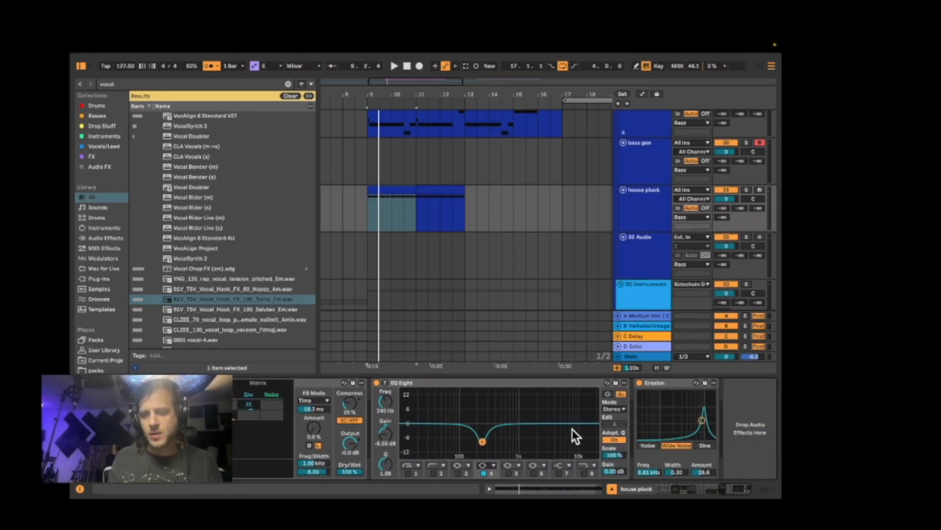
scroll(573, 428, "right", 6)
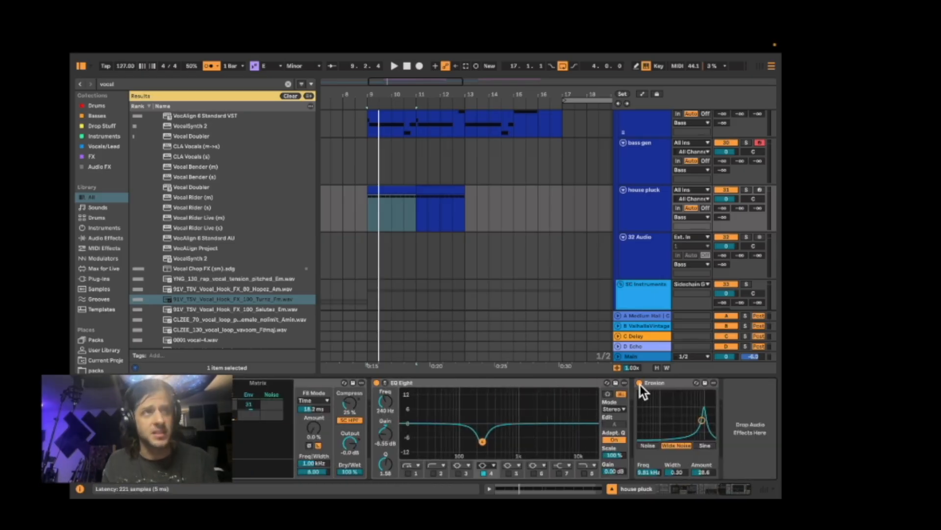
scroll(605, 404, "left", 5)
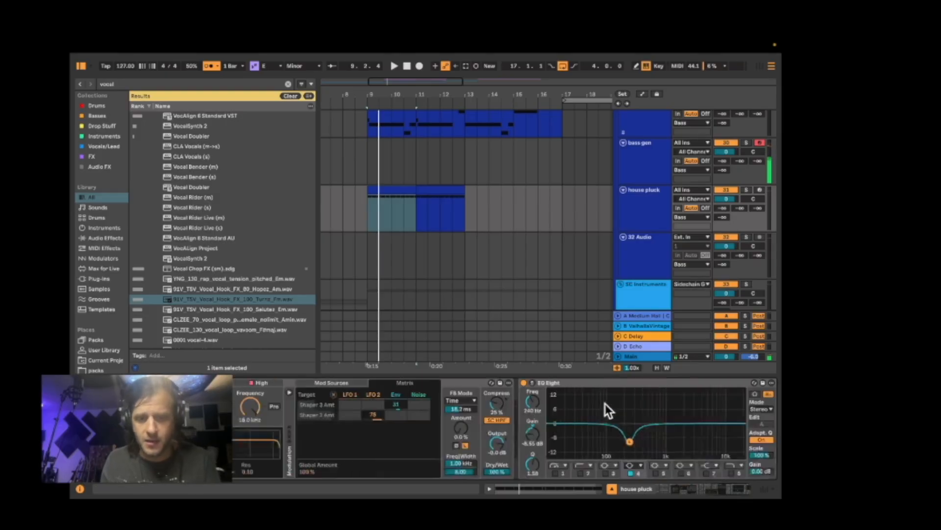
scroll(604, 402, "left", 1)
Play the house pluck clip at bar 21 and return through the device chain to Wavetable's Osc 2.
scroll(593, 299, "right", 6)
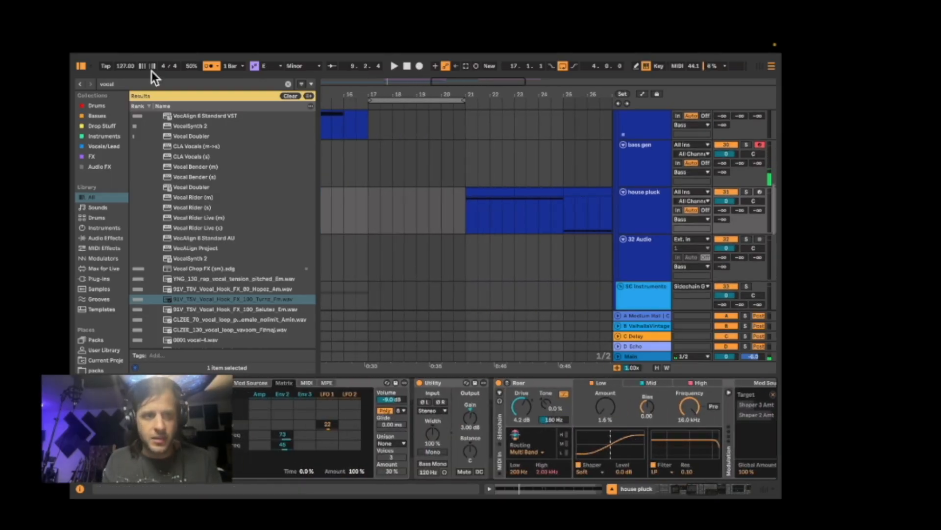
left_click(488, 190)
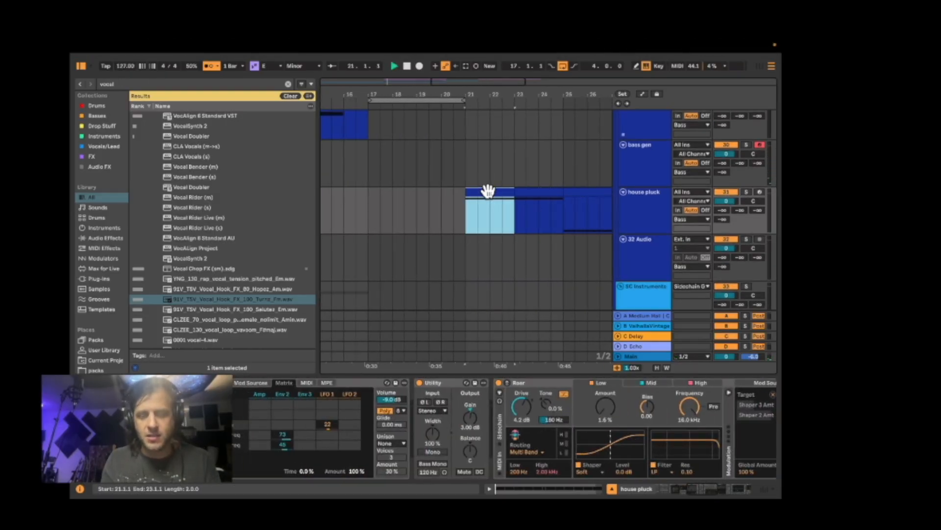
key("space")
scroll(475, 397, "left", 3)
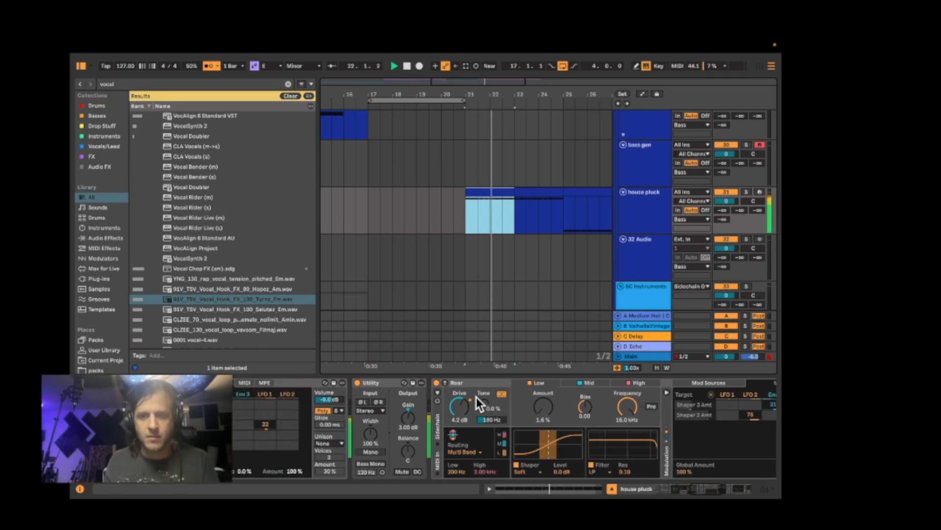
scroll(475, 396, "left", 10)
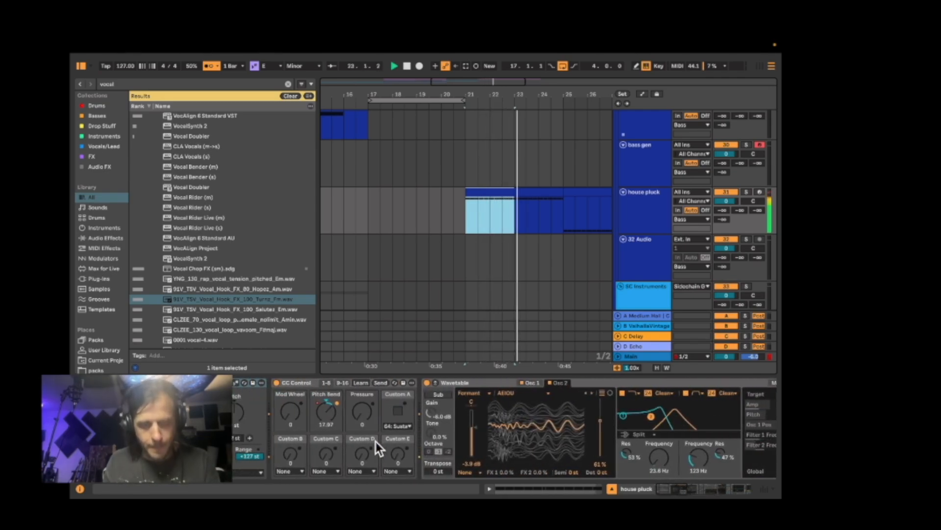
left_click(552, 382)
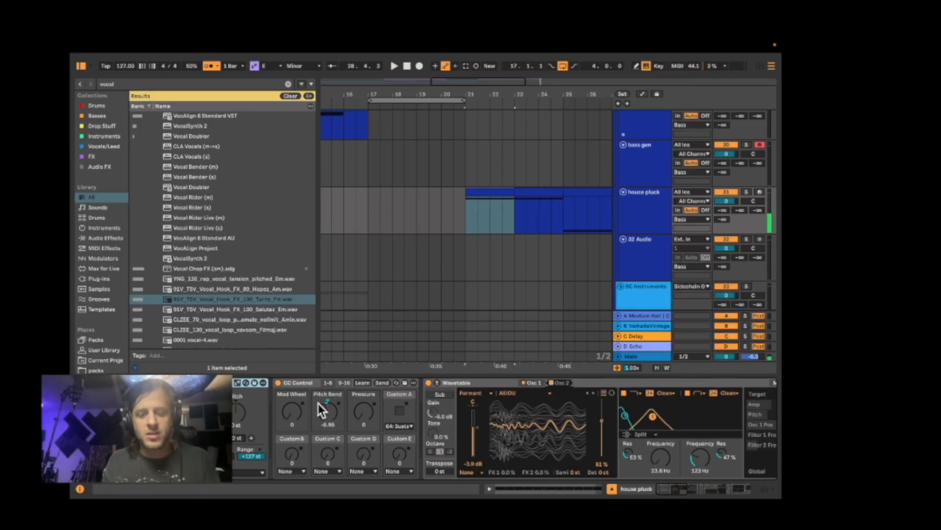
Solo the chords track and play its first clip from bar 1.
scroll(505, 420, "right", 1)
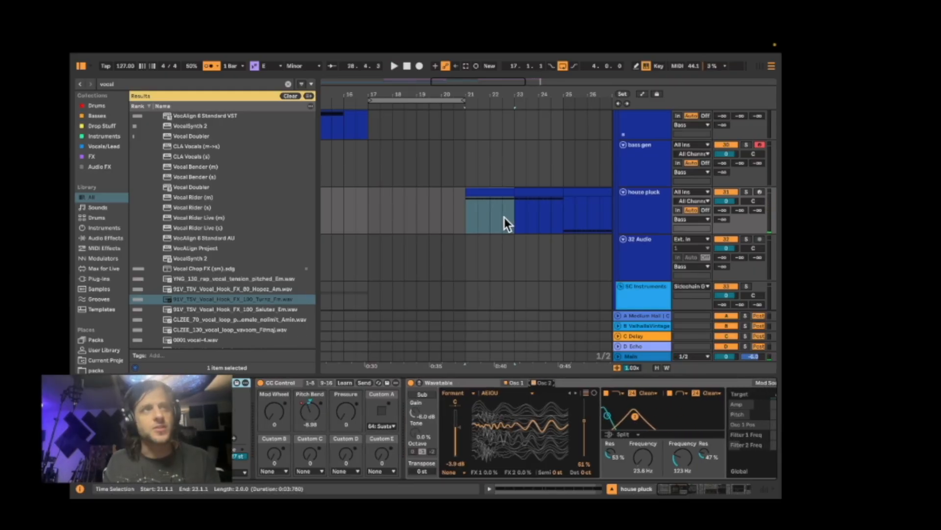
scroll(508, 270, "left", 8)
scroll(508, 270, "down", 3)
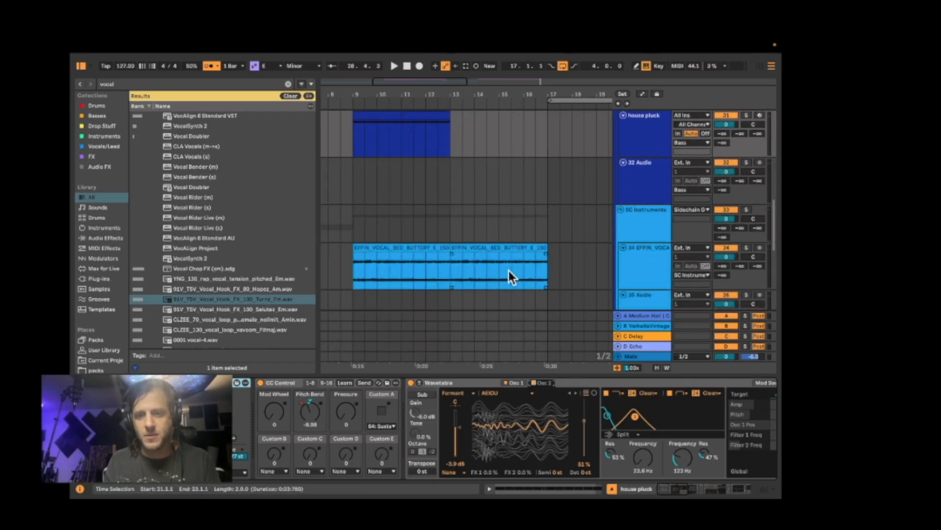
scroll(494, 220, "down", 5)
scroll(494, 221, "left", 4)
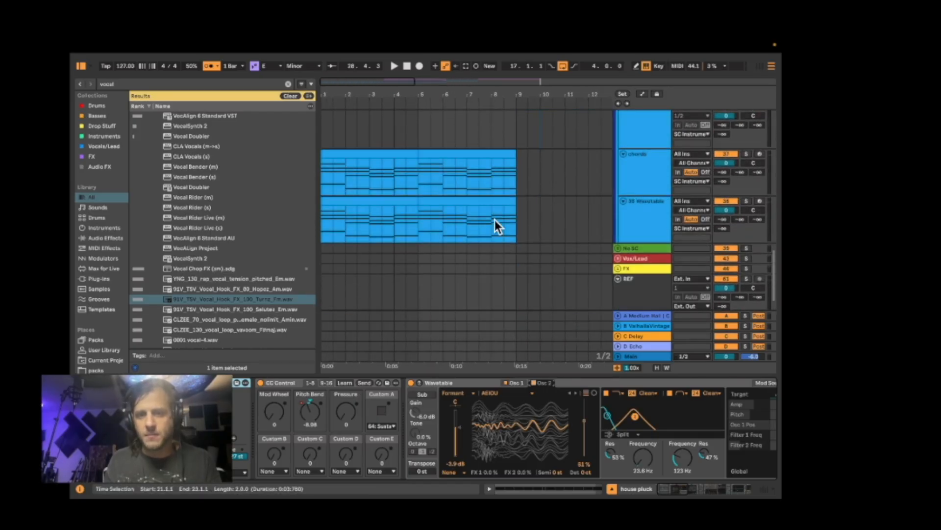
left_click(656, 167)
left_click(745, 154)
left_click(362, 152)
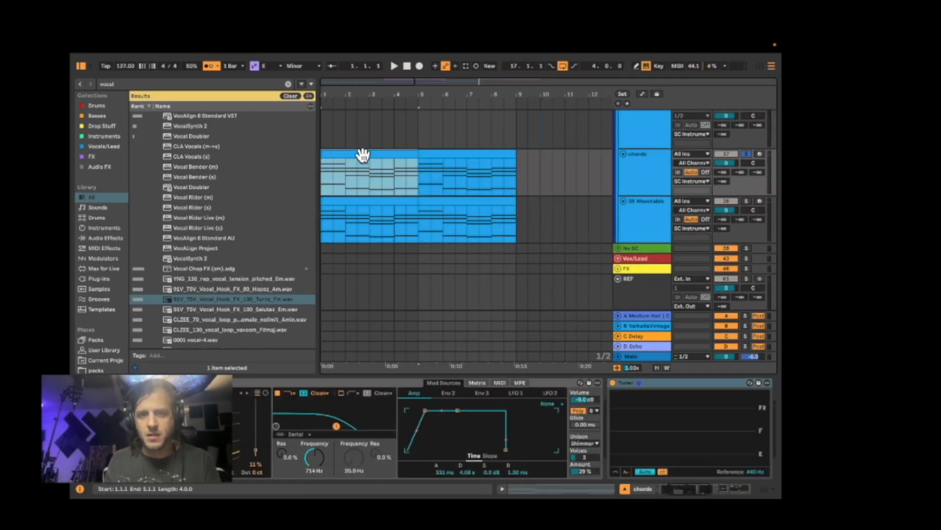
key("space")
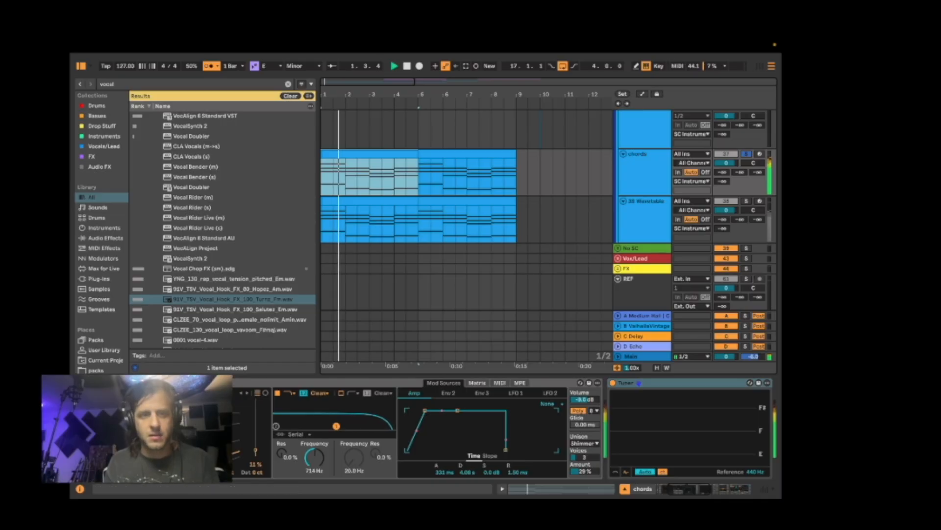
Turn off the metronome and bring the chords track's Wavetable Osc 1 into view during playback.
left_click(210, 66)
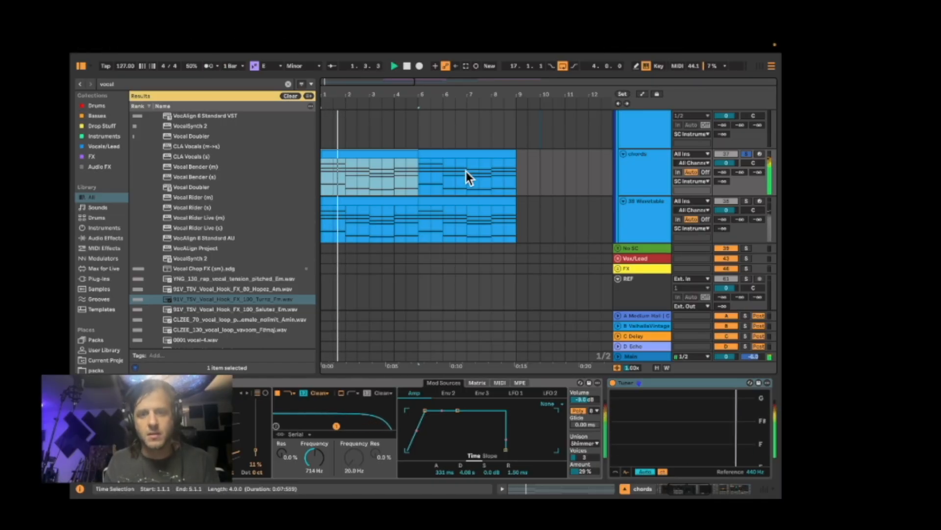
left_click(652, 179)
left_click(357, 416)
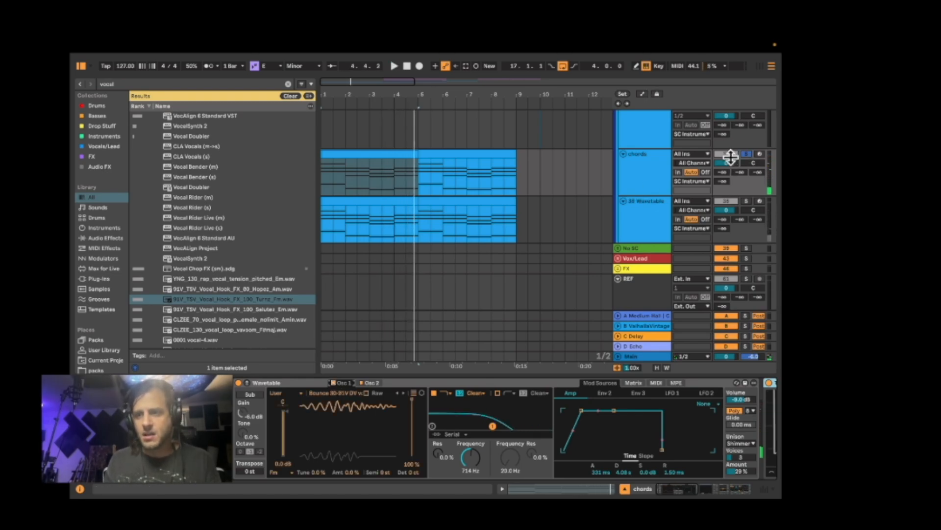
Solo the 38-Wavetable track alone, select its first clip at bar 1 and play it.
left_click(747, 201)
key("space")
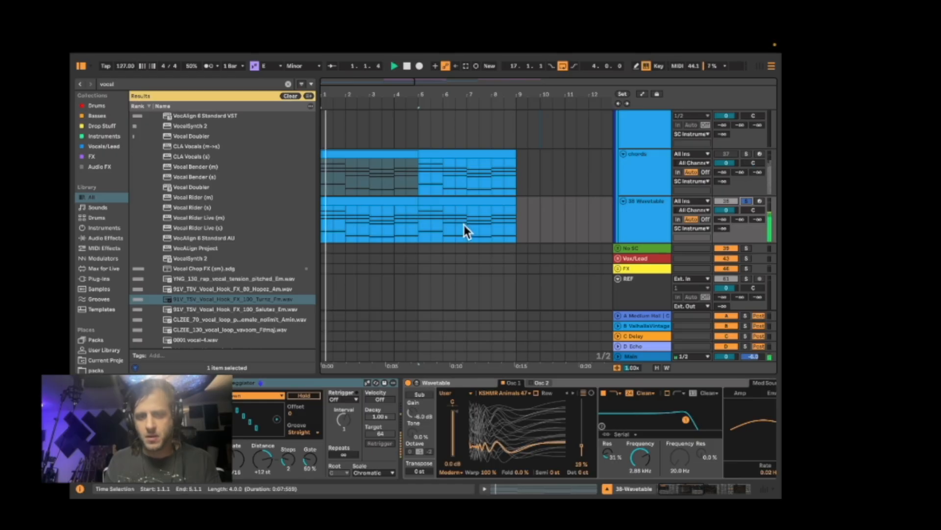
left_click(455, 415)
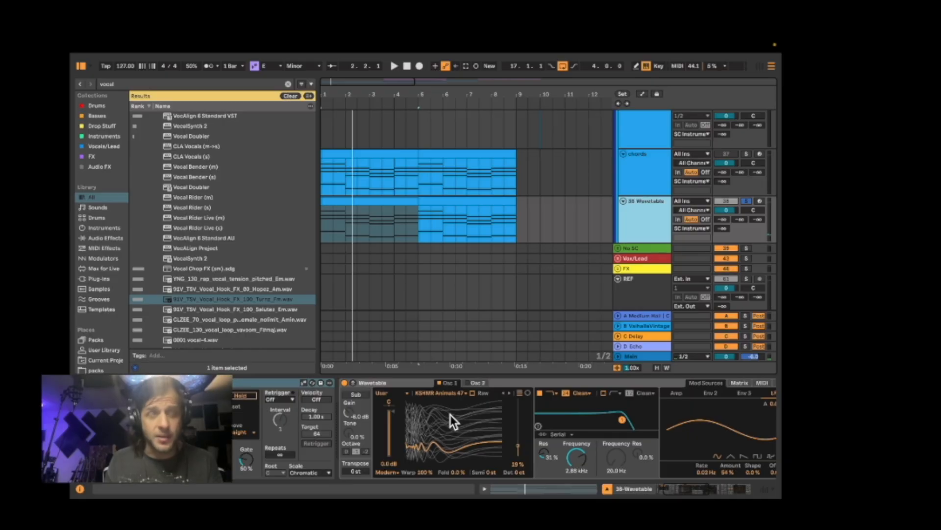
key("space")
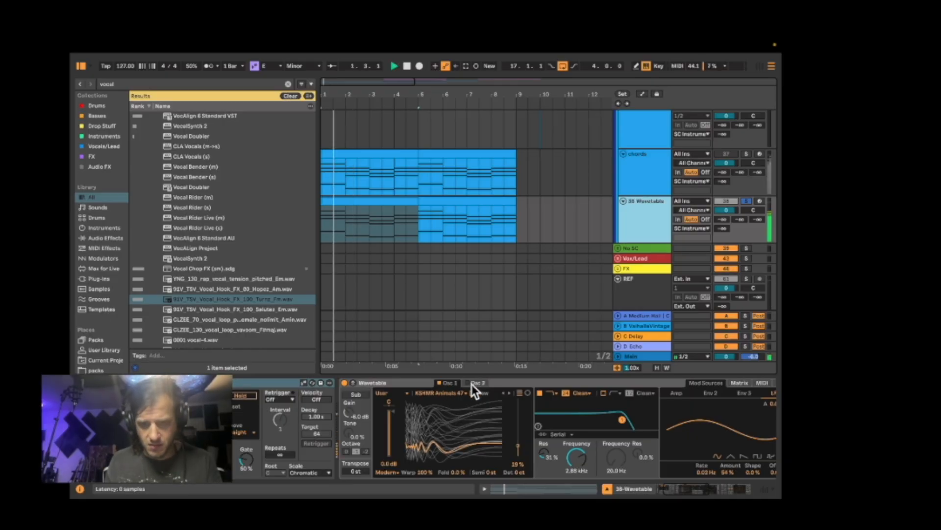
Examine 38-Wavetable's two oscillators, Arpeggiator and device chain while the clip plays.
left_click(475, 383)
left_click(450, 383)
scroll(386, 437, "right", 2)
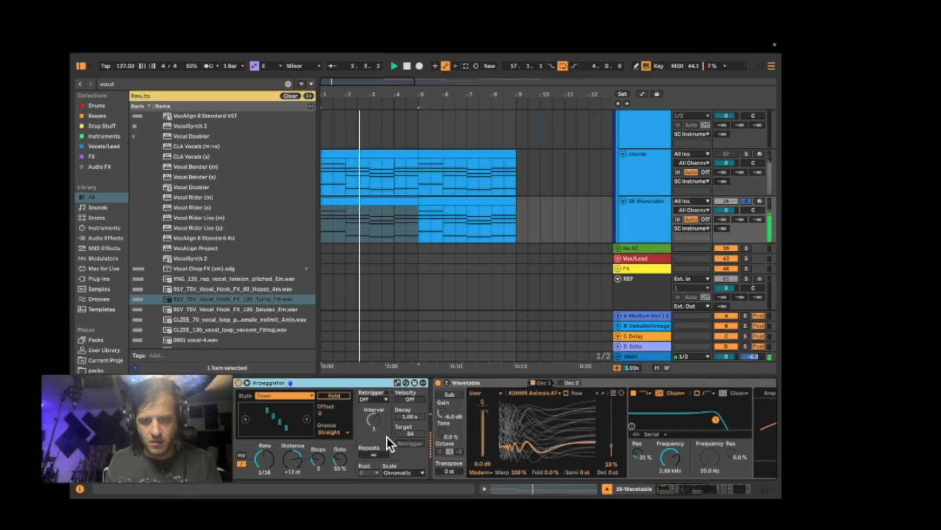
scroll(382, 437, "right", 10)
scroll(379, 435, "left", 8)
mouse_move(379, 434)
left_mouse_down()
mouse_move(378, 392)
mouse_move(378, 433)
left_mouse_up()
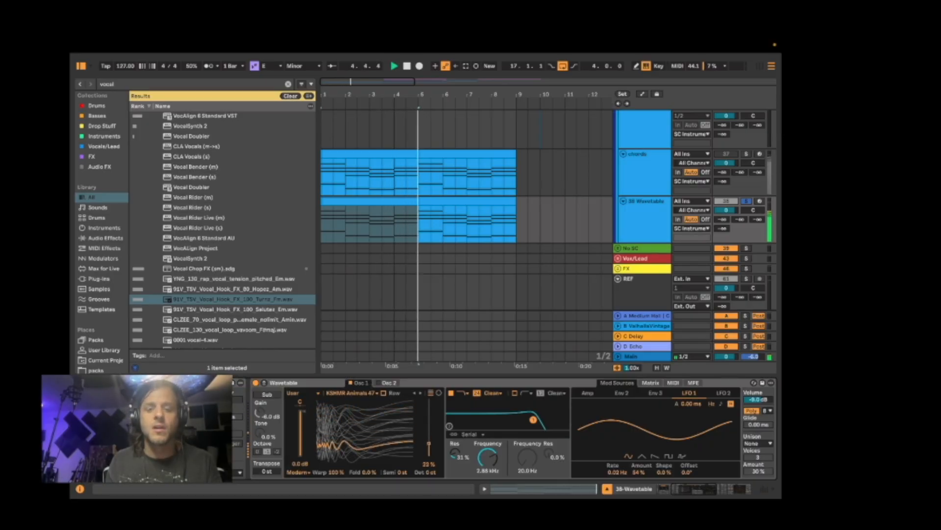
Play chords and 38-Wavetable soloed together, setting 38-Wavetable's first filter to 650 Hz with 89% resonance.
left_click(745, 154)
key("space")
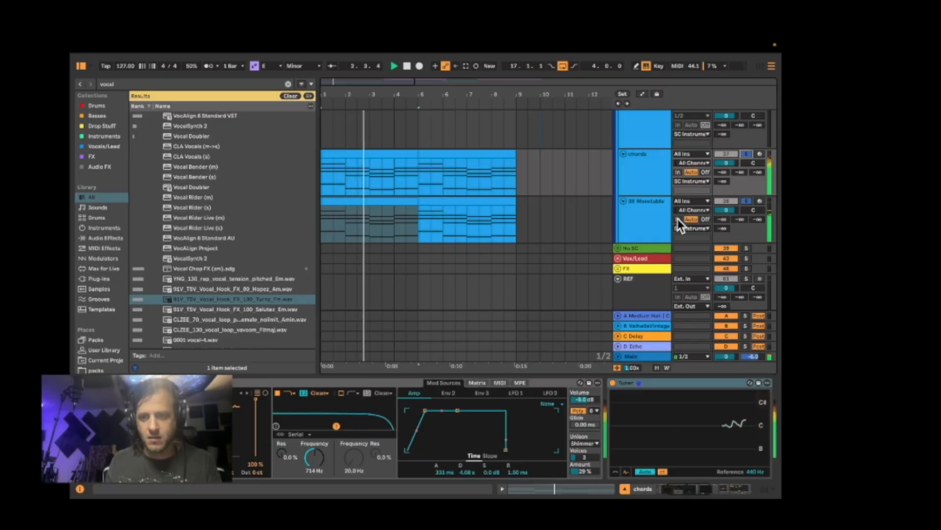
left_click(647, 229)
left_click(523, 420)
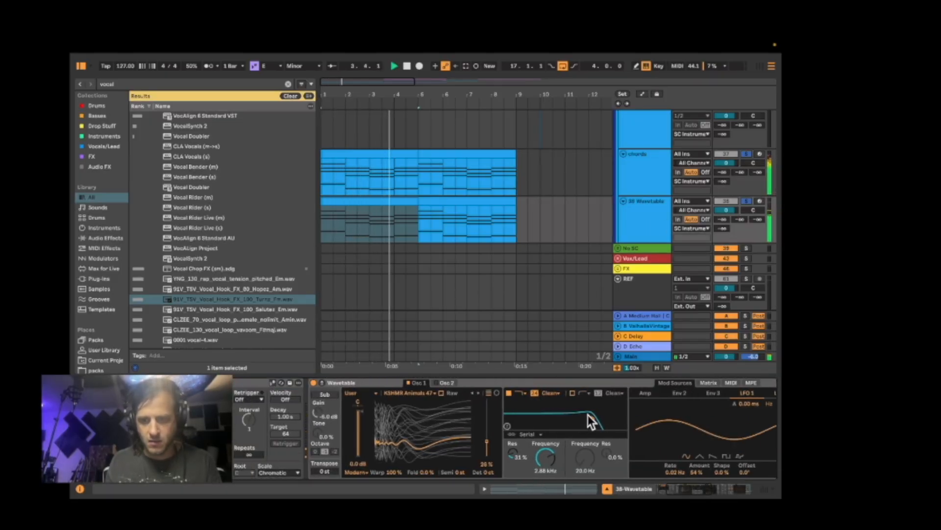
mouse_move(576, 418)
left_mouse_down()
mouse_move(589, 420)
mouse_move(555, 404)
mouse_move(566, 407)
left_mouse_up()
scroll(566, 407, "right", 10)
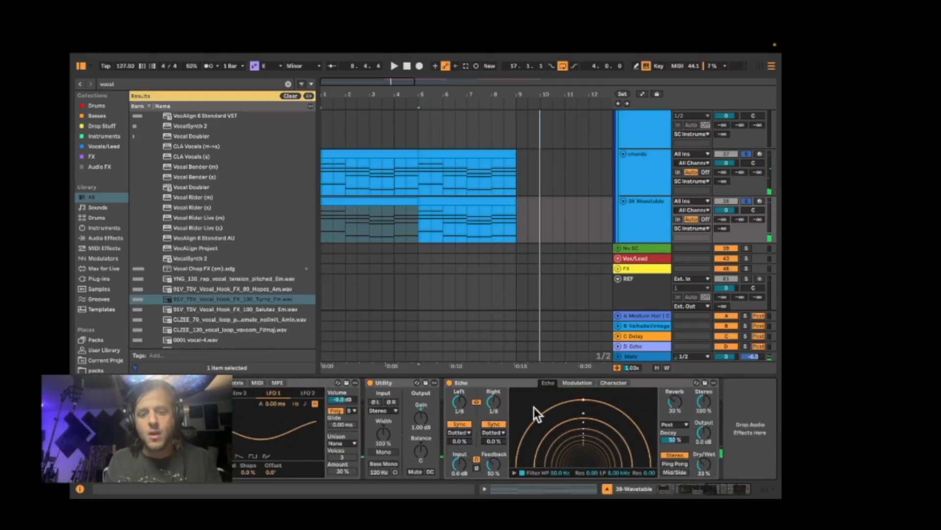
scroll(537, 412, "left", 10)
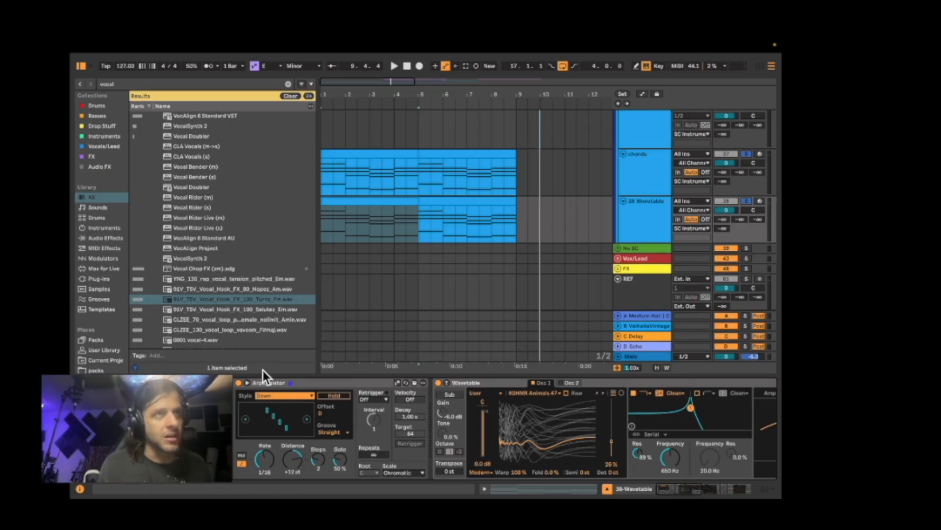
scroll(337, 408, "right", 15)
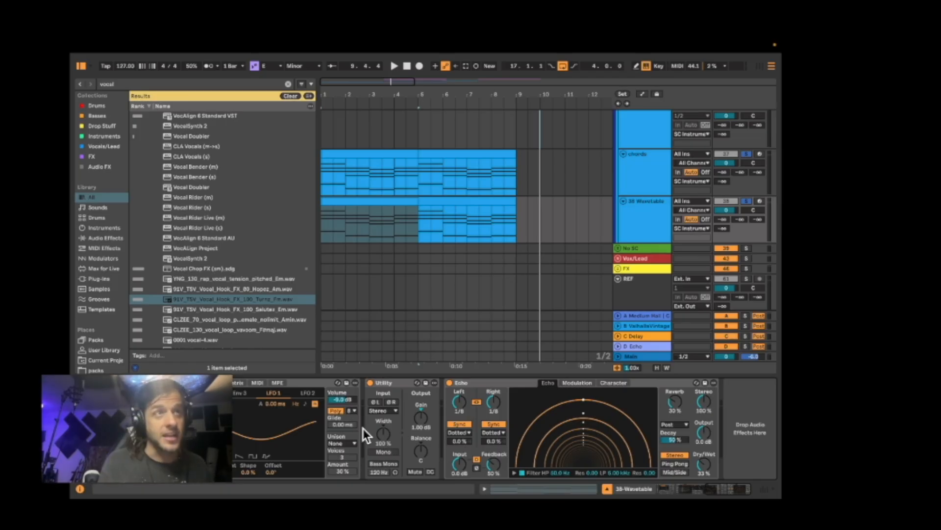
scroll(352, 428, "left", 10)
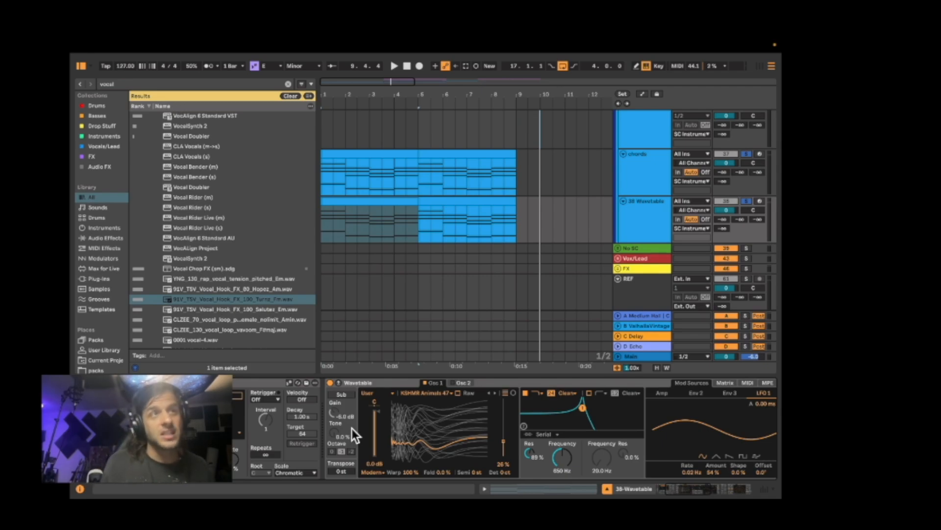
scroll(351, 428, "right", 3)
scroll(352, 428, "right", 10)
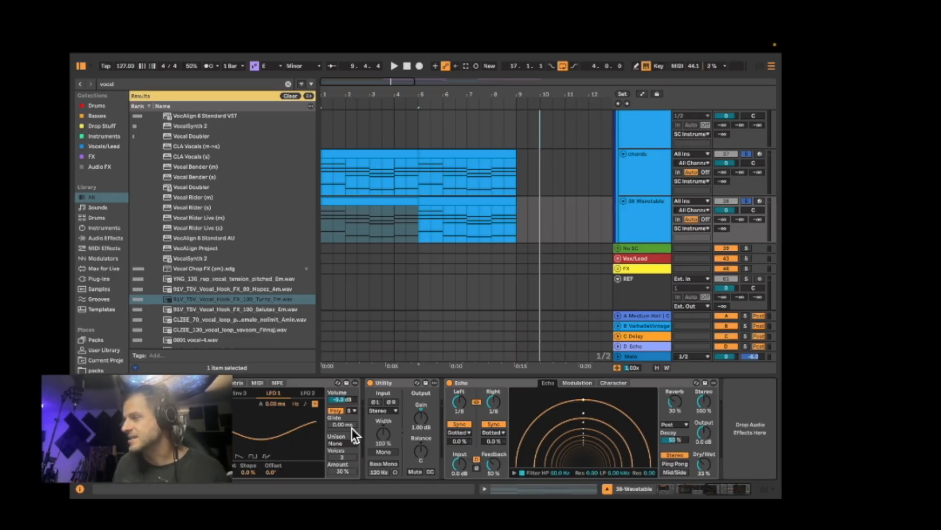
scroll(320, 437, "left", 5)
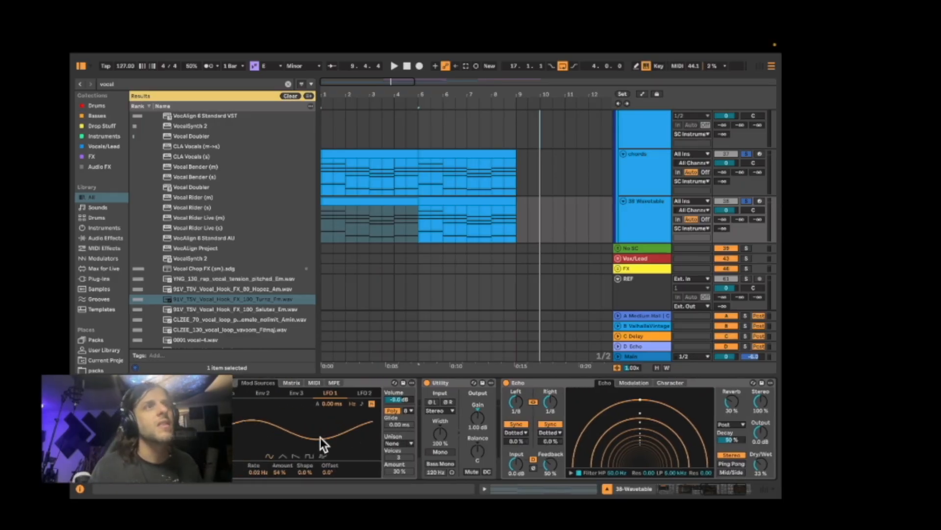
Examine LFO 1's modulation of Osc 1 Pos in 38-Wavetable's modulation matrix, and return to the start of the device chain.
left_click(332, 383)
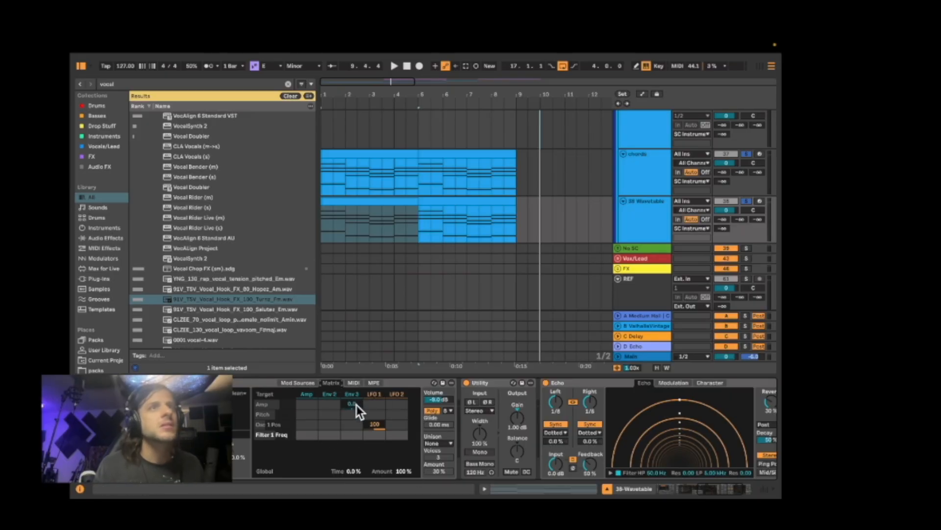
left_click(353, 423)
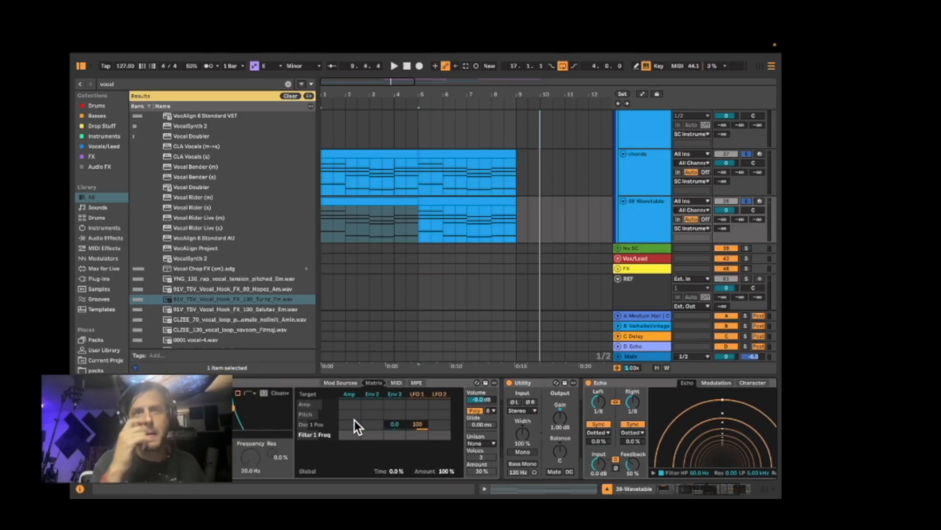
key("Delete")
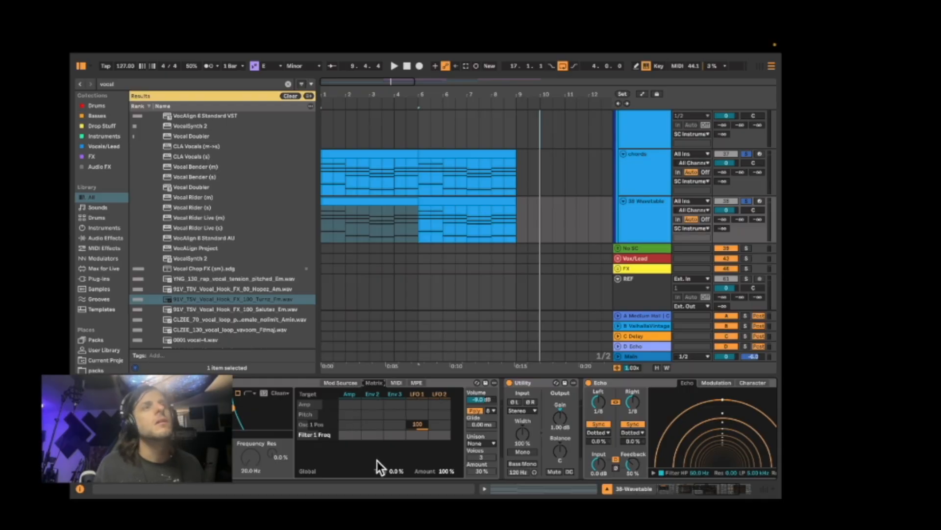
scroll(363, 439, "left", 10)
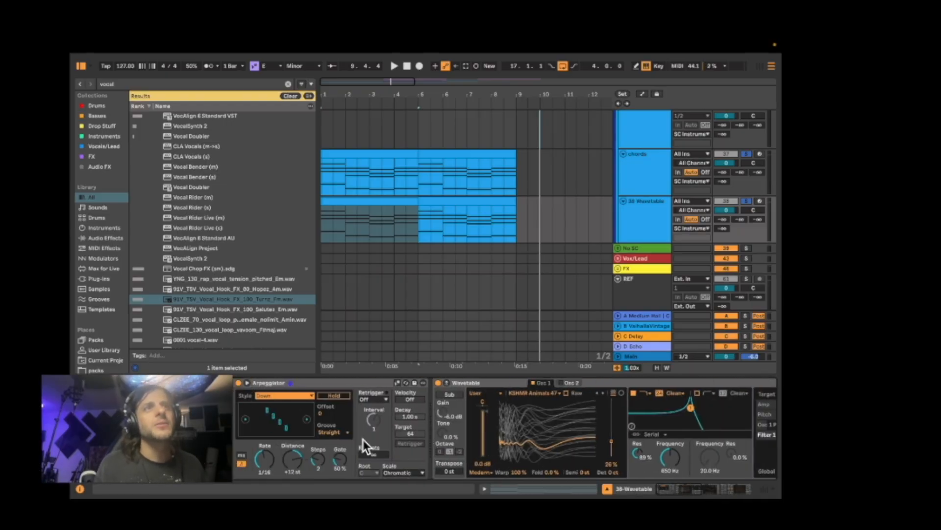
left_click(418, 382)
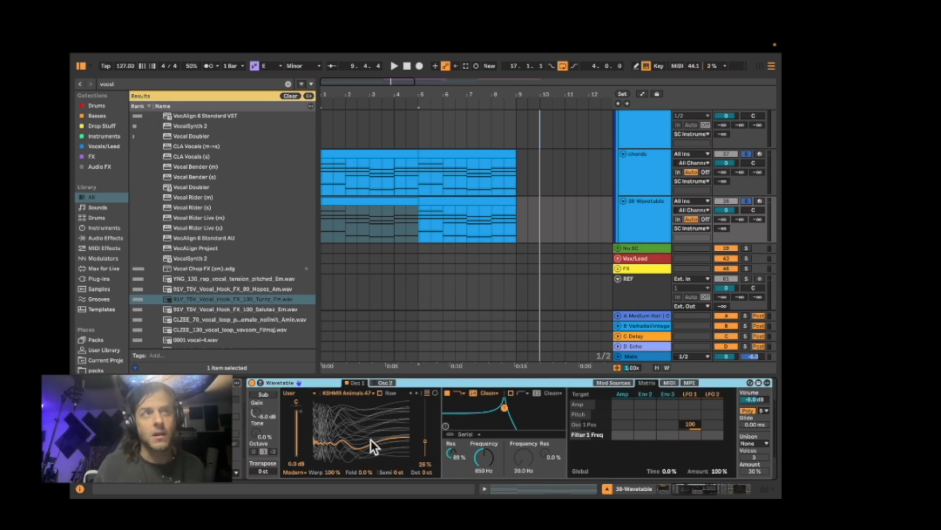
scroll(343, 439, "left", 4)
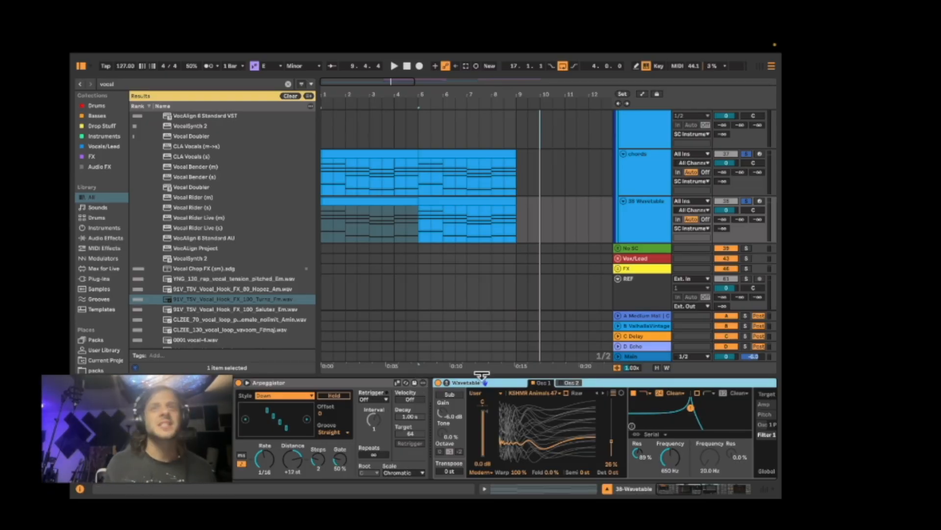
mouse_move(658, 497)
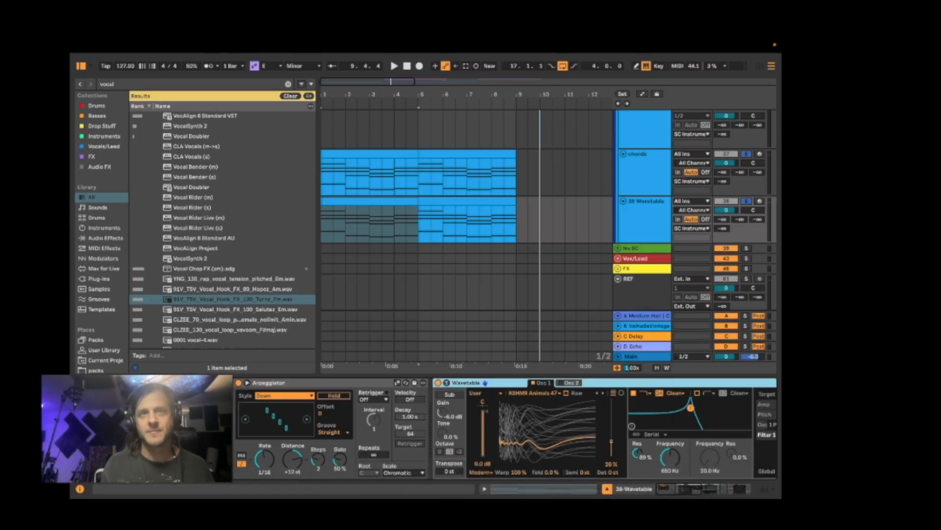